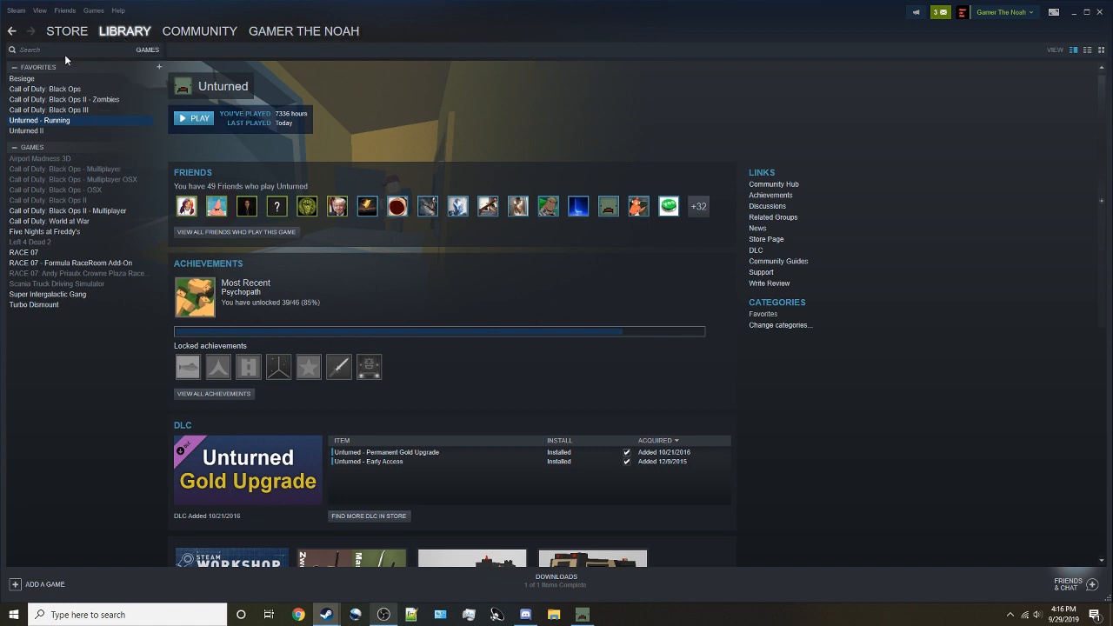
- Open the local files folder of Unturned Dedicated Server from the Tools section of the library
{"action": "left_click", "coordinate": [148, 50]}
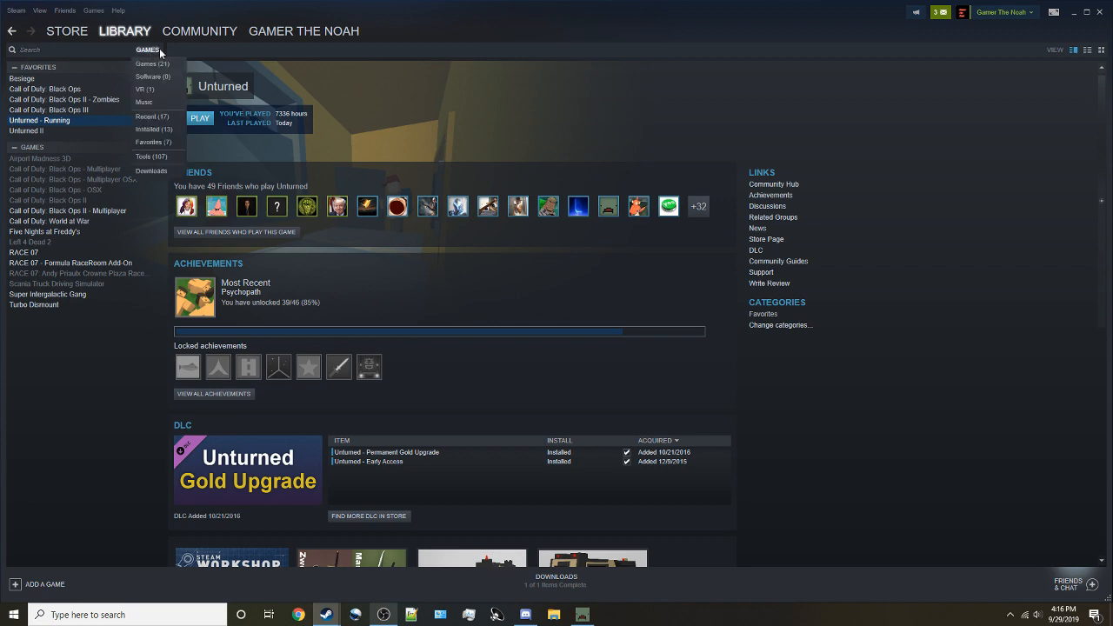
{"action": "left_click", "coordinate": [159, 158]}
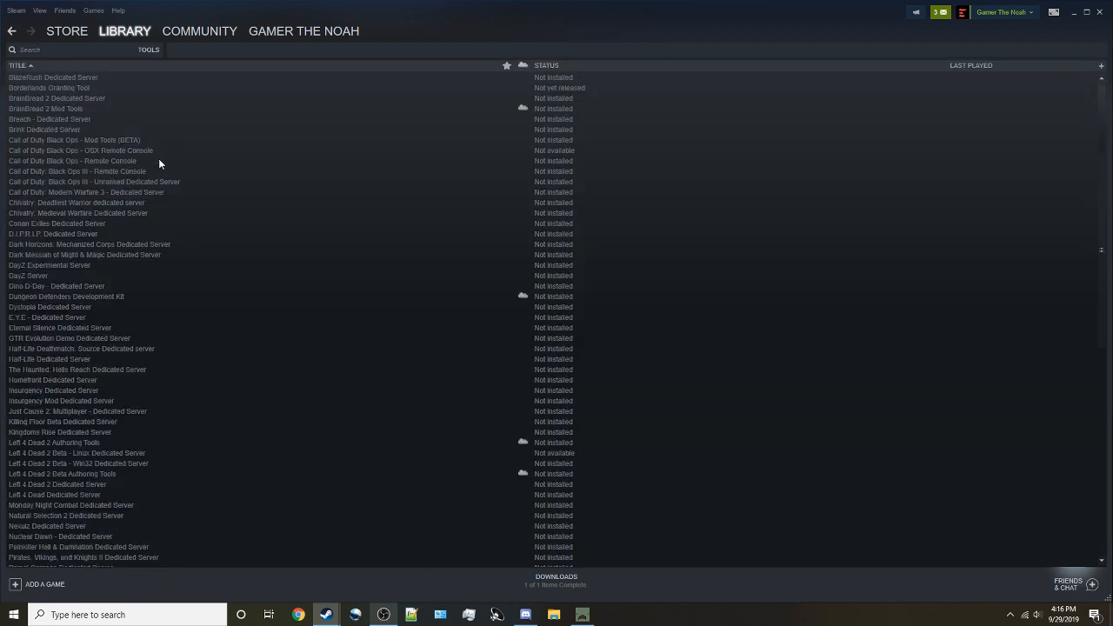
{"action": "scroll", "coordinate": [157, 356], "scroll_direction": "down", "scroll_amount": 10}
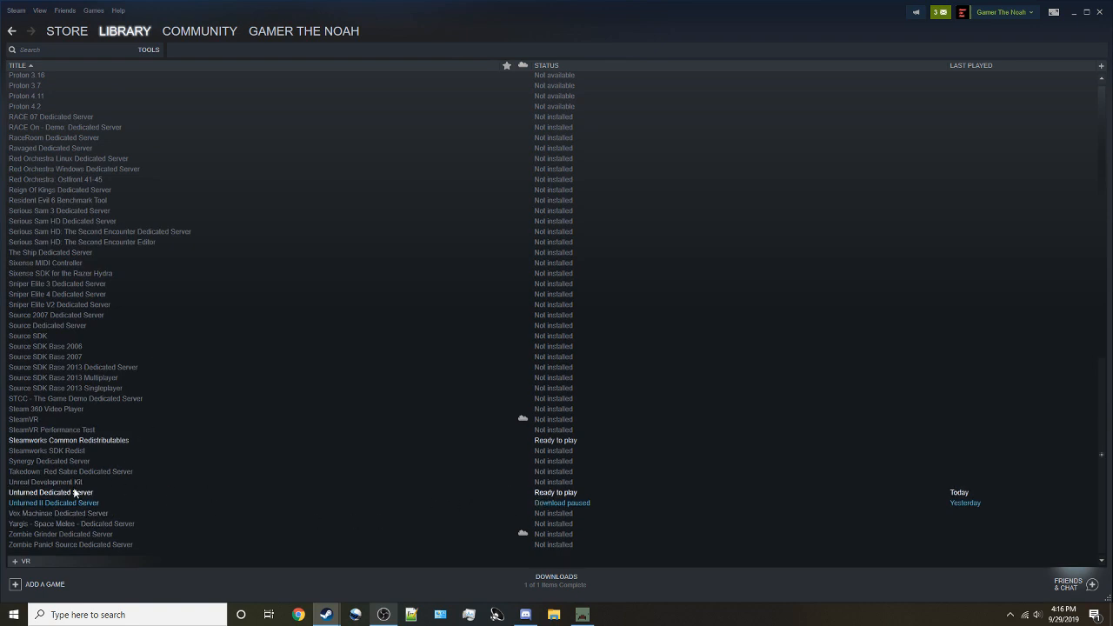
{"action": "right_click", "coordinate": [564, 494]}
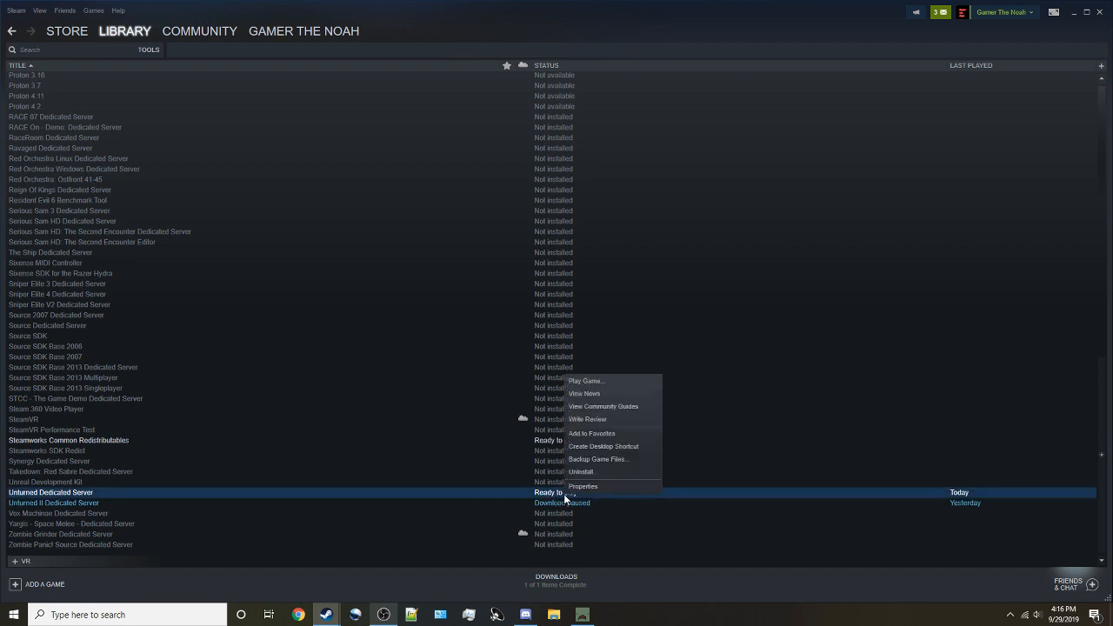
{"action": "left_click", "coordinate": [592, 487]}
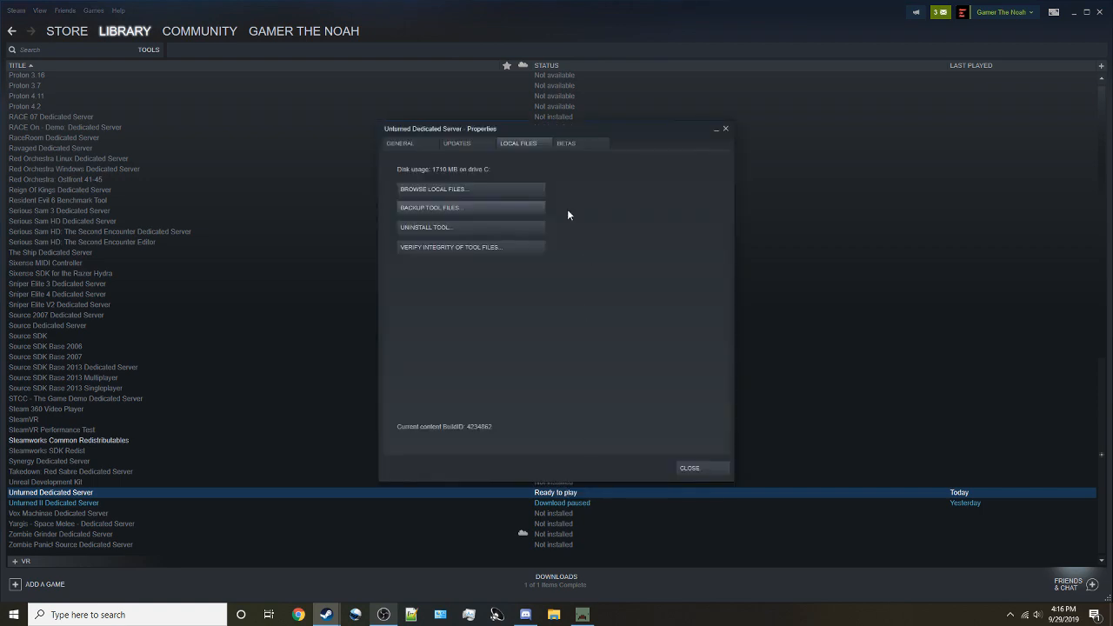
{"action": "left_click", "coordinate": [460, 191]}
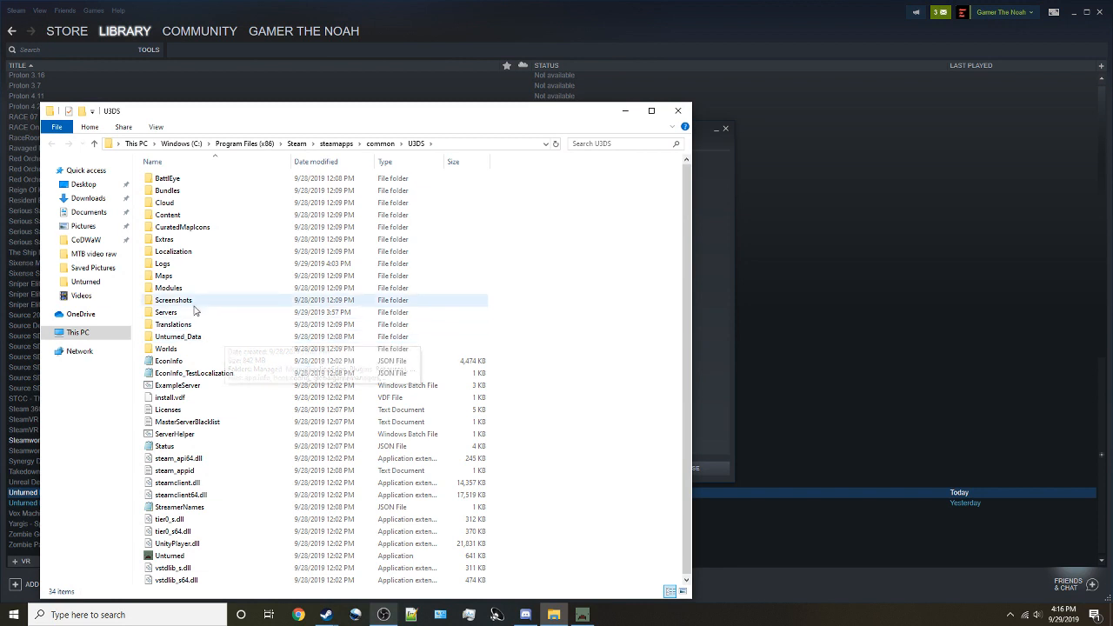
- Open the Server folder inside Servers > Default of the U3DS directory
{"action": "left_click", "coordinate": [193, 312]}
{"action": "double_click", "coordinate": [189, 315]}
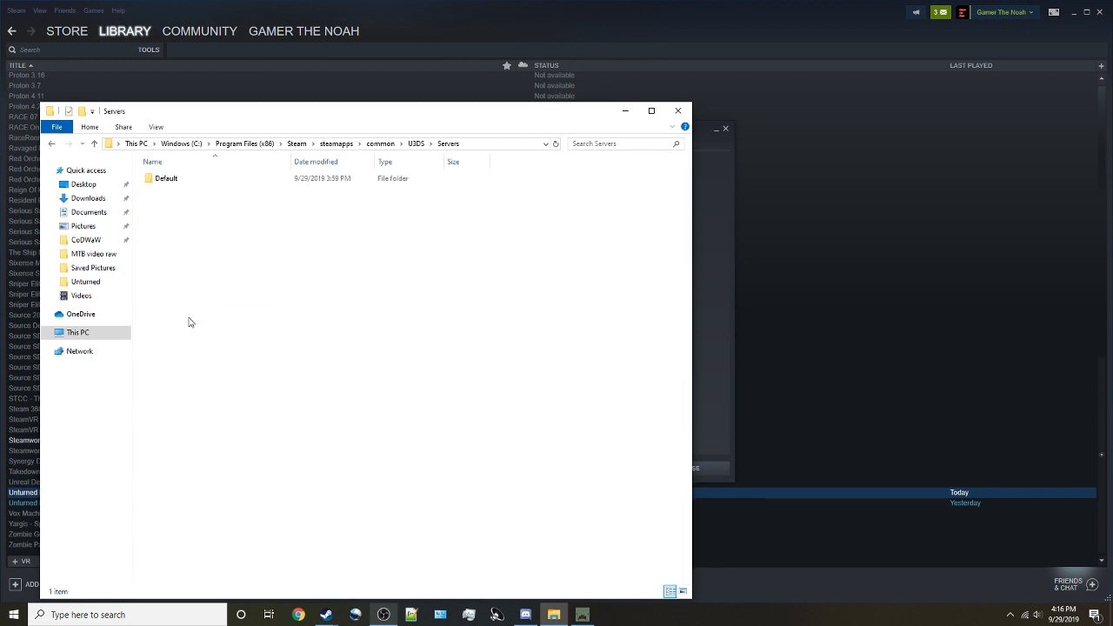
{"action": "left_click", "coordinate": [199, 189]}
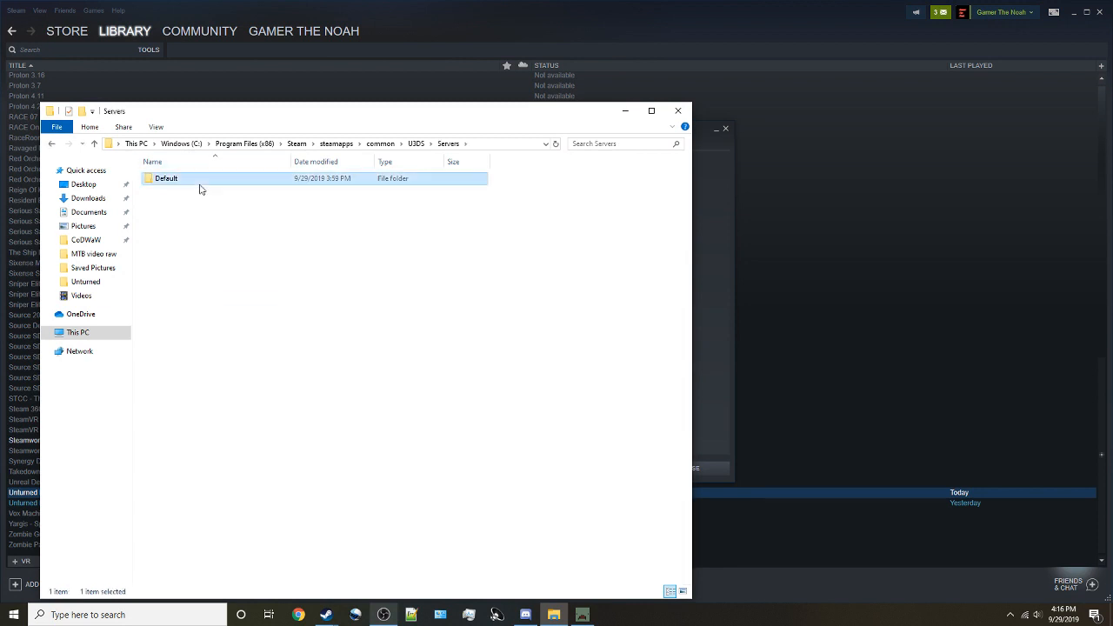
{"action": "double_click", "coordinate": [192, 179]}
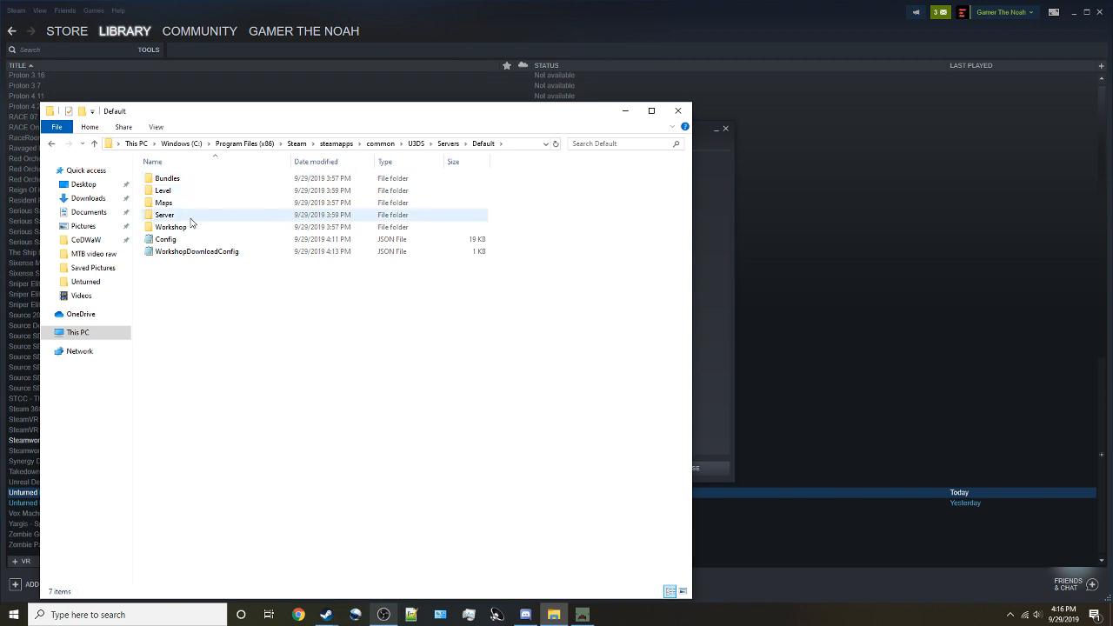
{"action": "double_click", "coordinate": [191, 217]}
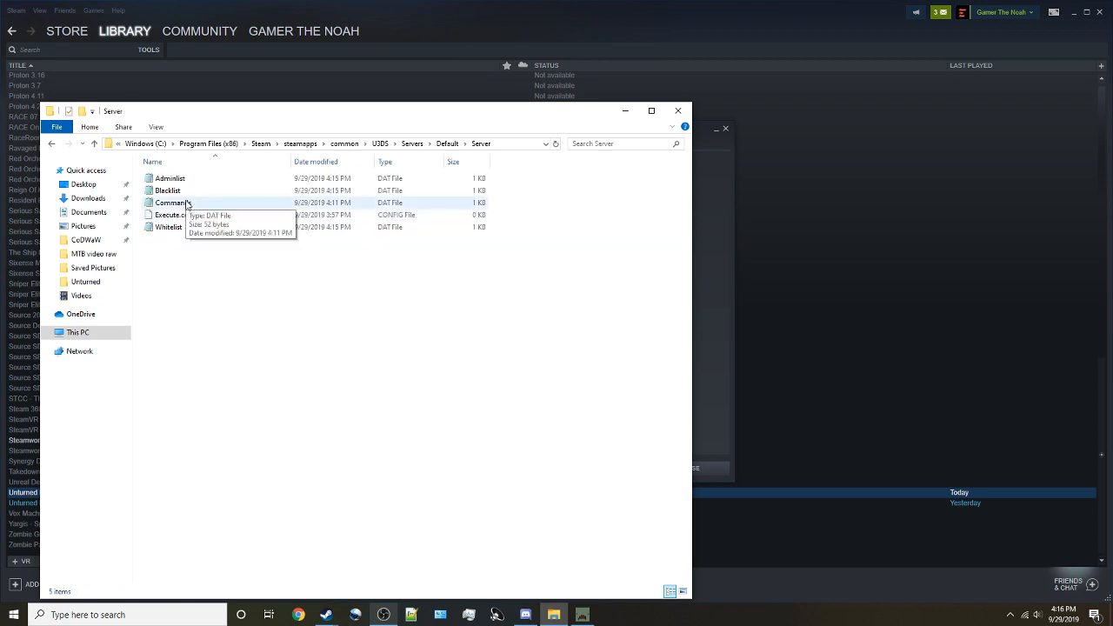
- Delete the password line from the Commands DAT file, save the changes and close the file
{"action": "left_click", "coordinate": [190, 205]}
{"action": "left_click", "coordinate": [191, 206]}
{"action": "left_click", "coordinate": [231, 206]}
{"action": "double_click", "coordinate": [230, 206]}
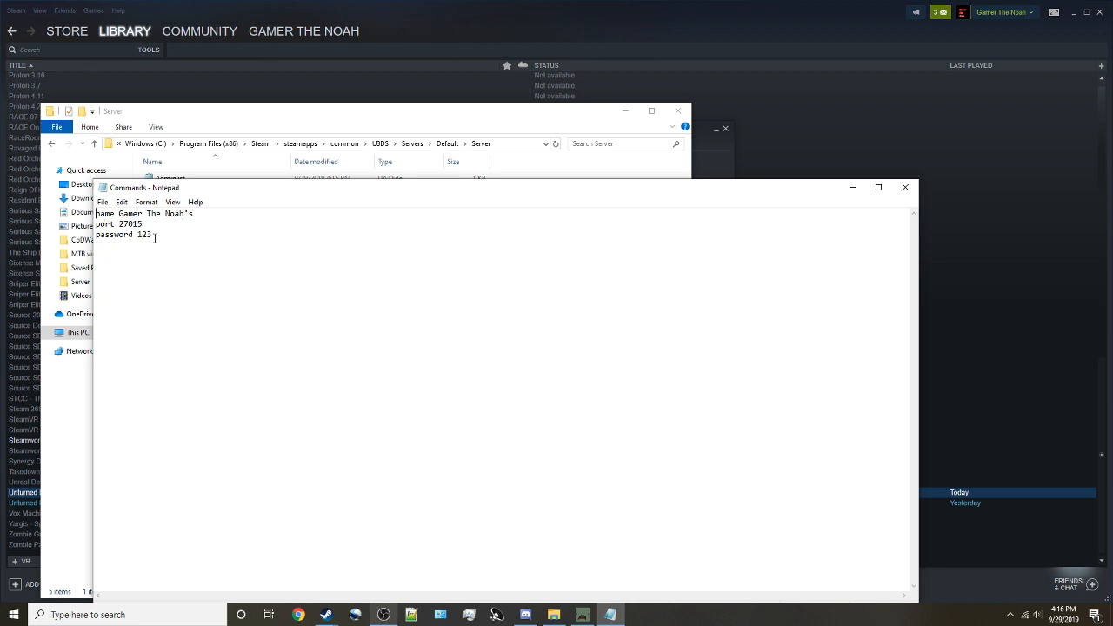
{"action": "left_click_drag", "start_coordinate": [155, 235], "coordinate": [91, 237]}
{"action": "key", "text": "BackSpace"}
{"action": "left_click", "coordinate": [905, 187]}
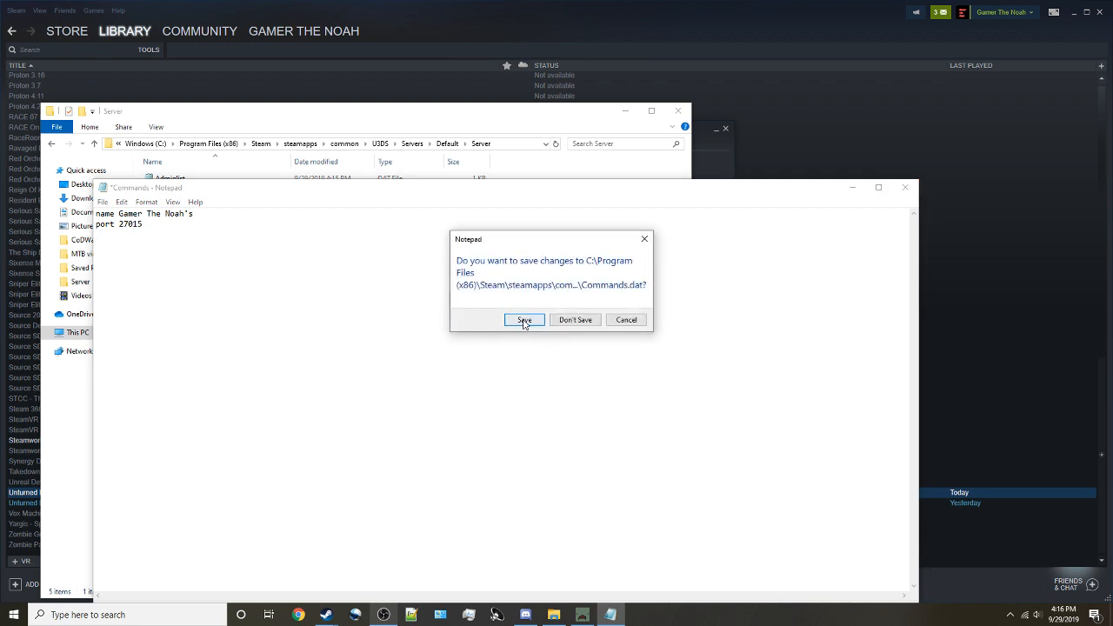
{"action": "left_click", "coordinate": [525, 320]}
- Return to the U3DS folder, put its window away, and launch Unturned Dedicated Server from Steam
{"action": "left_click", "coordinate": [52, 145]}
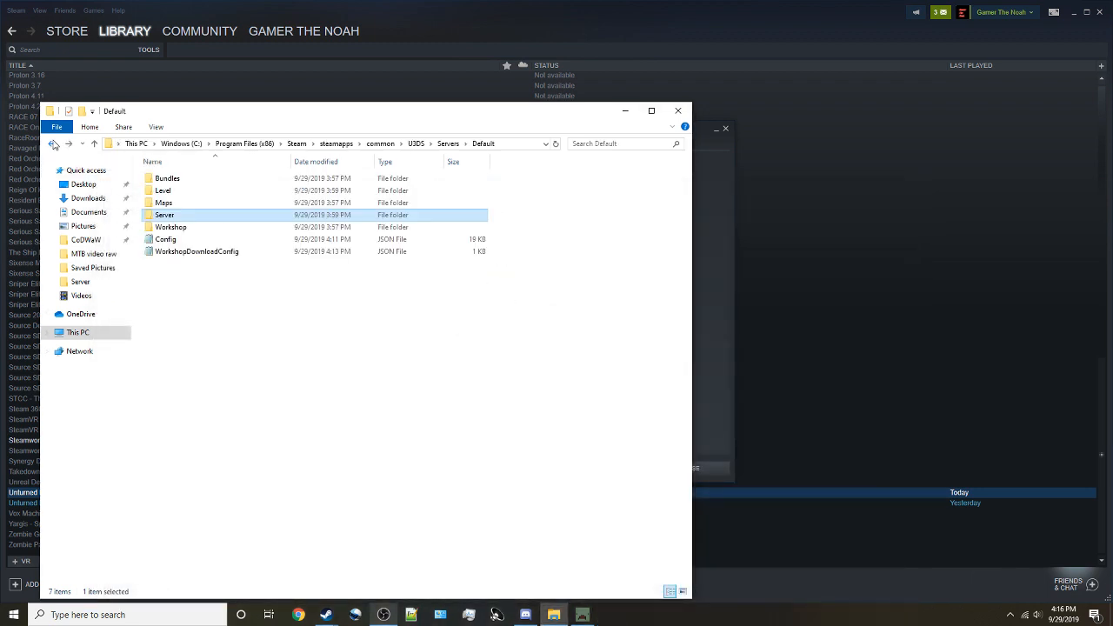
{"action": "left_click", "coordinate": [53, 144]}
{"action": "left_click", "coordinate": [52, 144]}
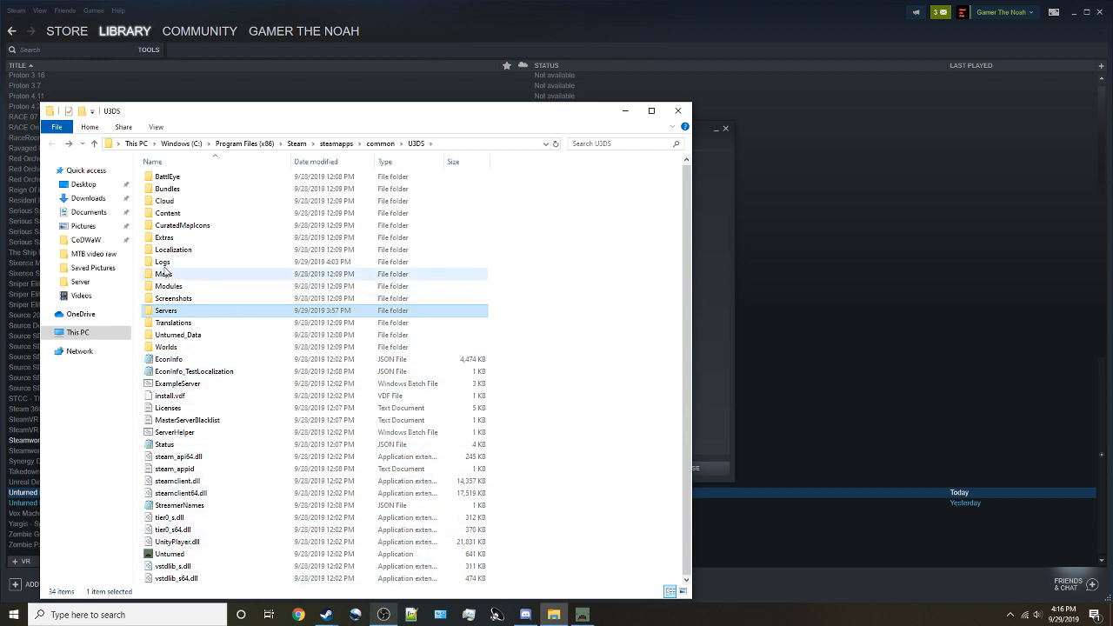
{"action": "left_click", "coordinate": [624, 111]}
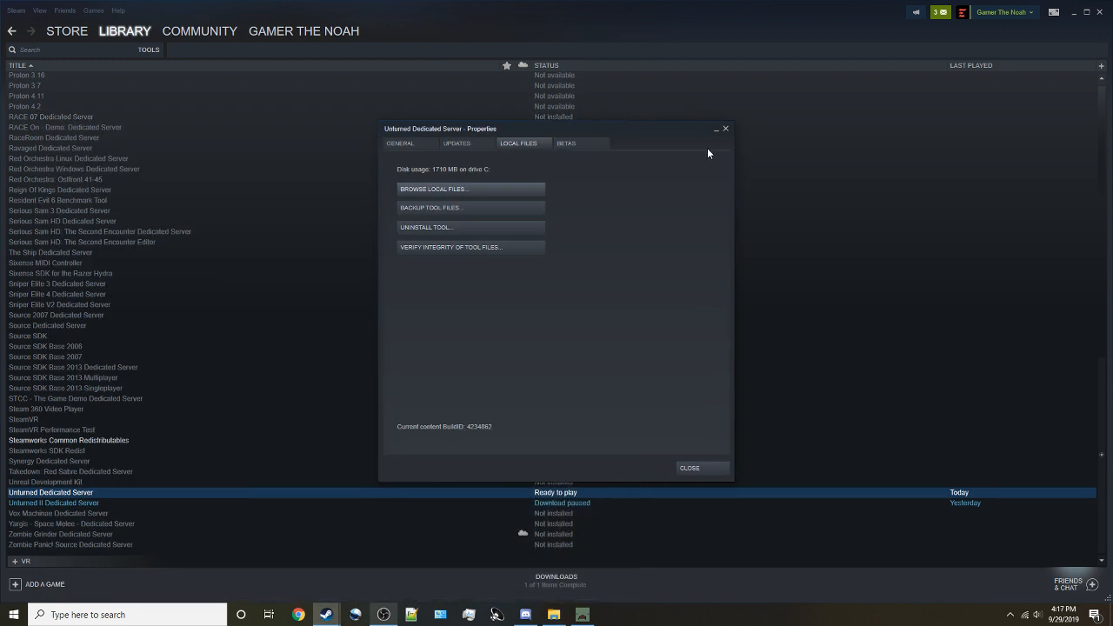
{"action": "left_click", "coordinate": [726, 129]}
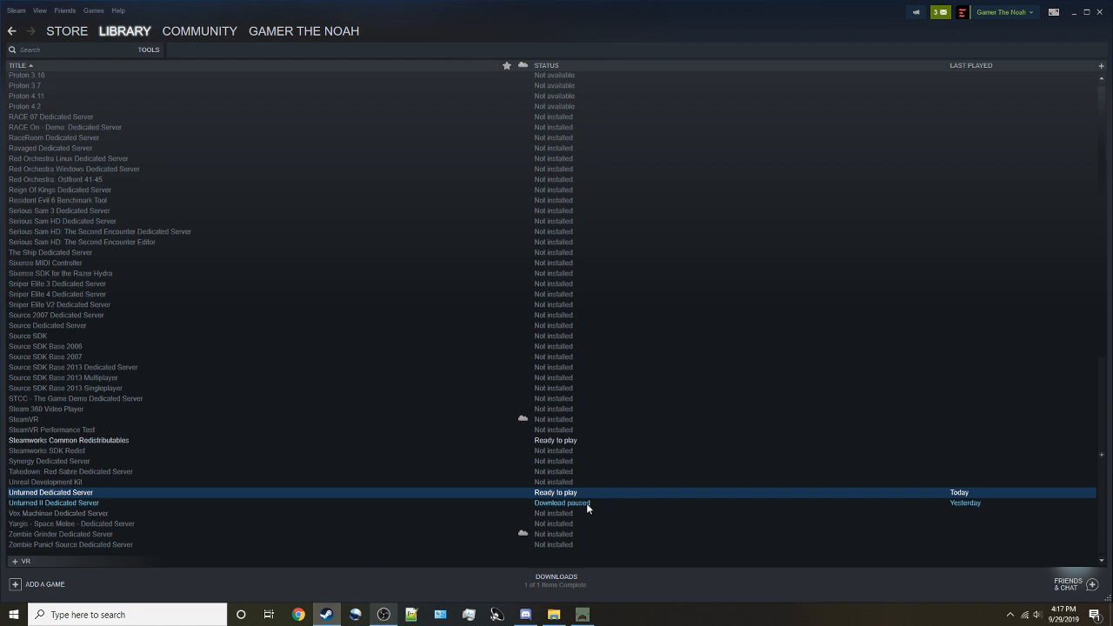
{"action": "double_click", "coordinate": [555, 493]}
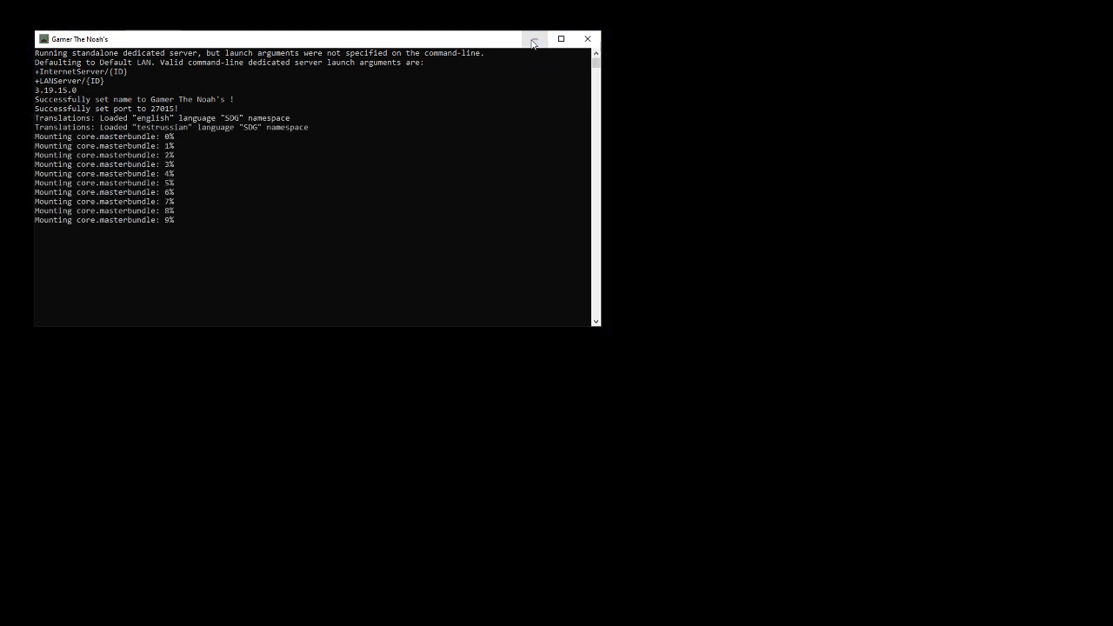
- Bring the dedicated server's console window to the front to check its startup progress
{"action": "key", "text": "super"}
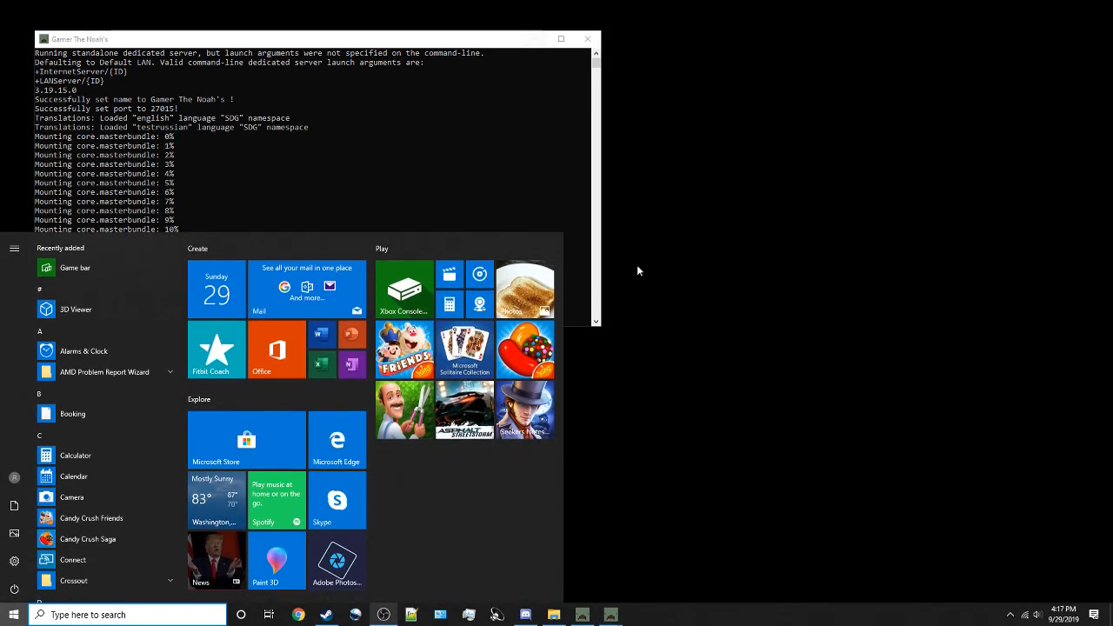
{"action": "mouse_move", "coordinate": [612, 617]}
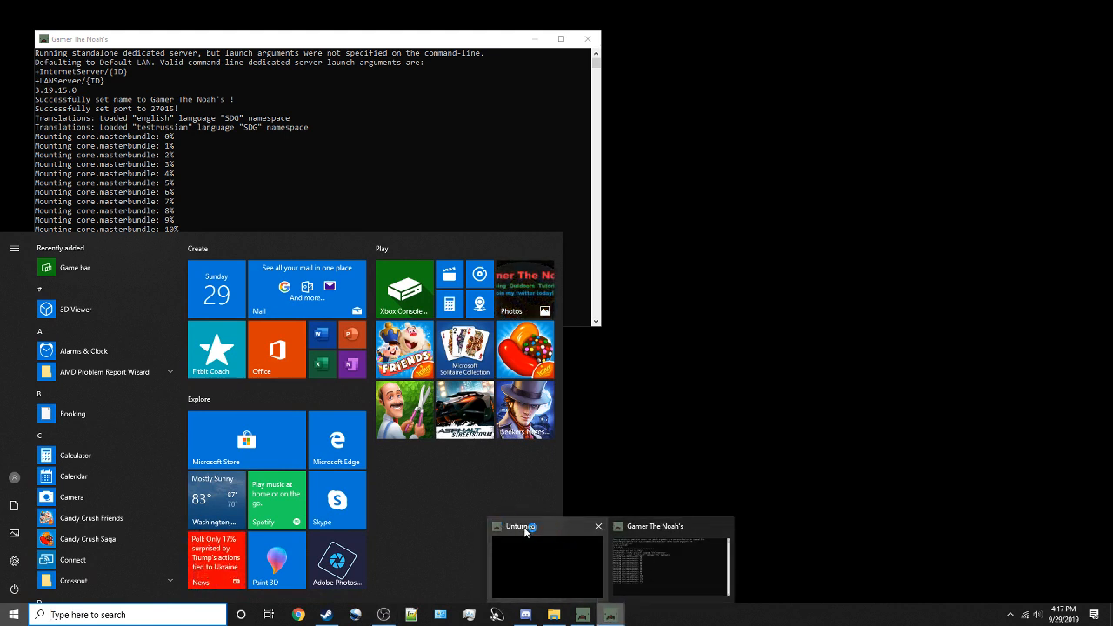
{"action": "mouse_move", "coordinate": [525, 536]}
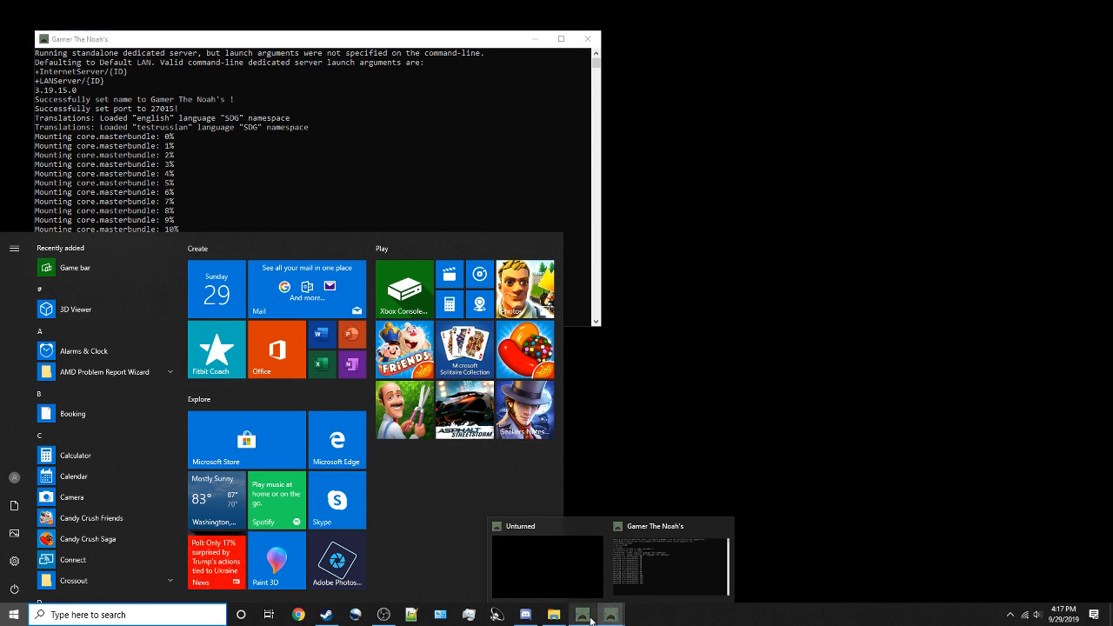
{"action": "left_click", "coordinate": [578, 552]}
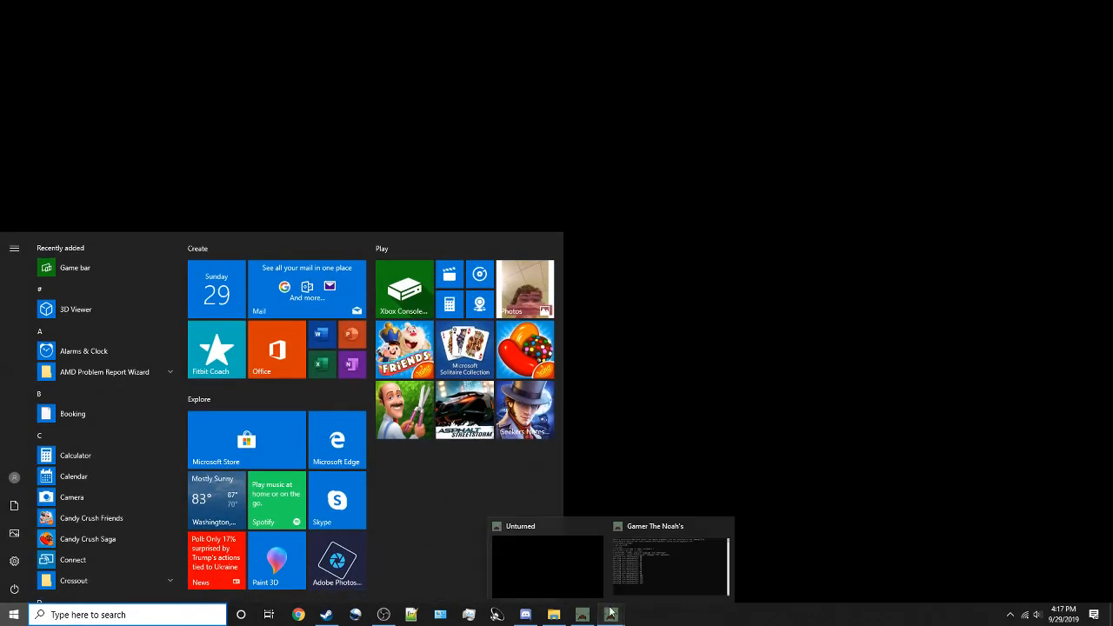
{"action": "left_click", "coordinate": [638, 583]}
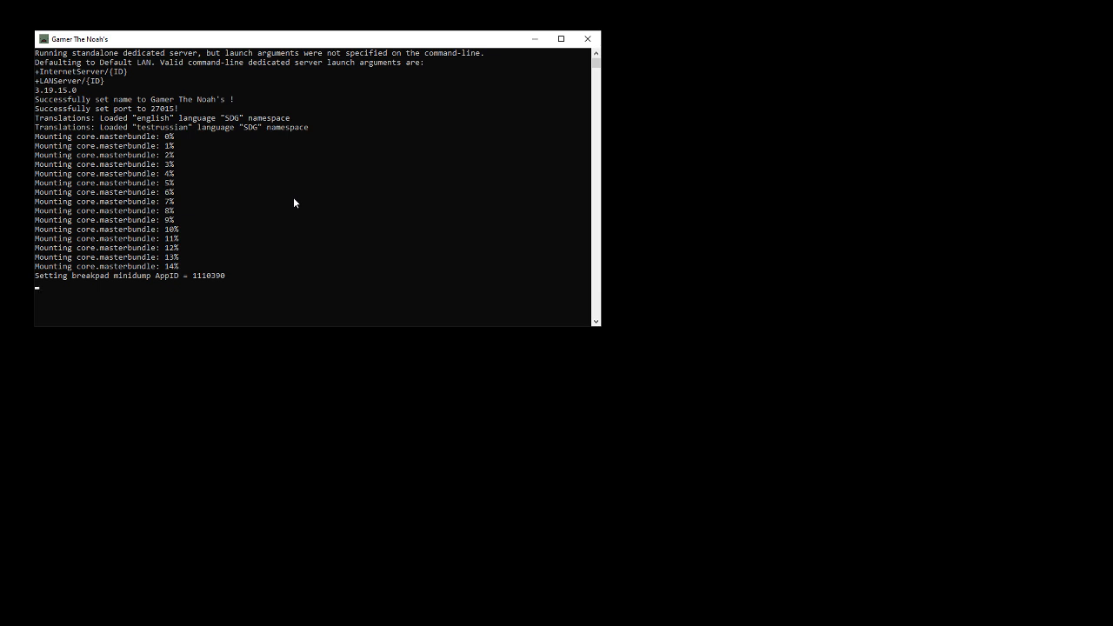
- Switch back to Steam and show the Games section of the library
{"action": "key", "text": "super"}
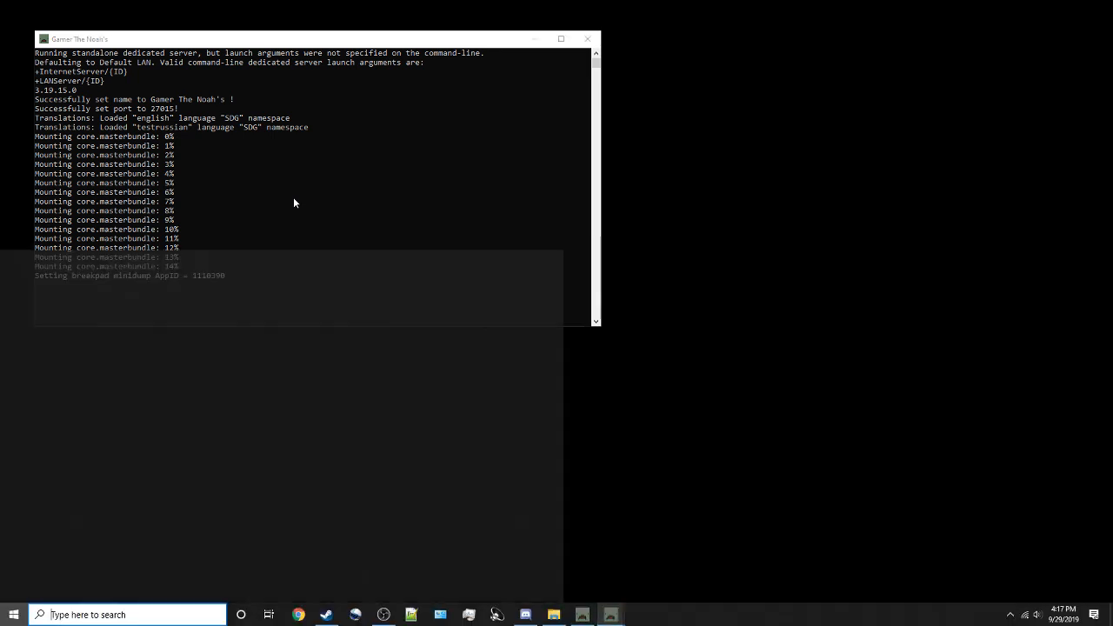
{"action": "mouse_move", "coordinate": [587, 618]}
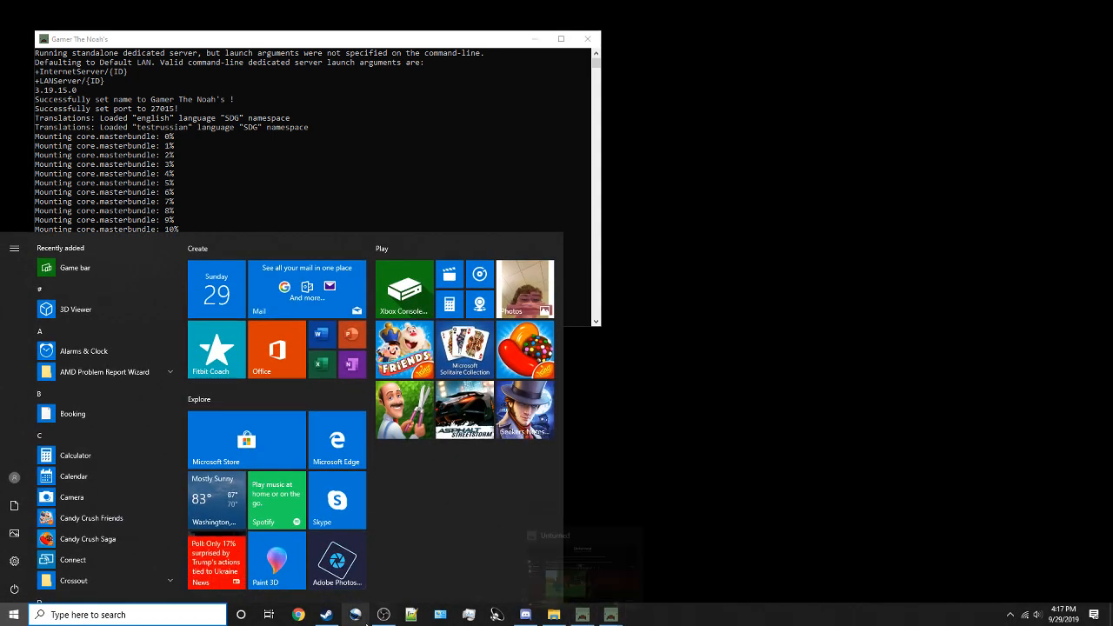
{"action": "mouse_move", "coordinate": [338, 621]}
{"action": "left_click", "coordinate": [323, 535]}
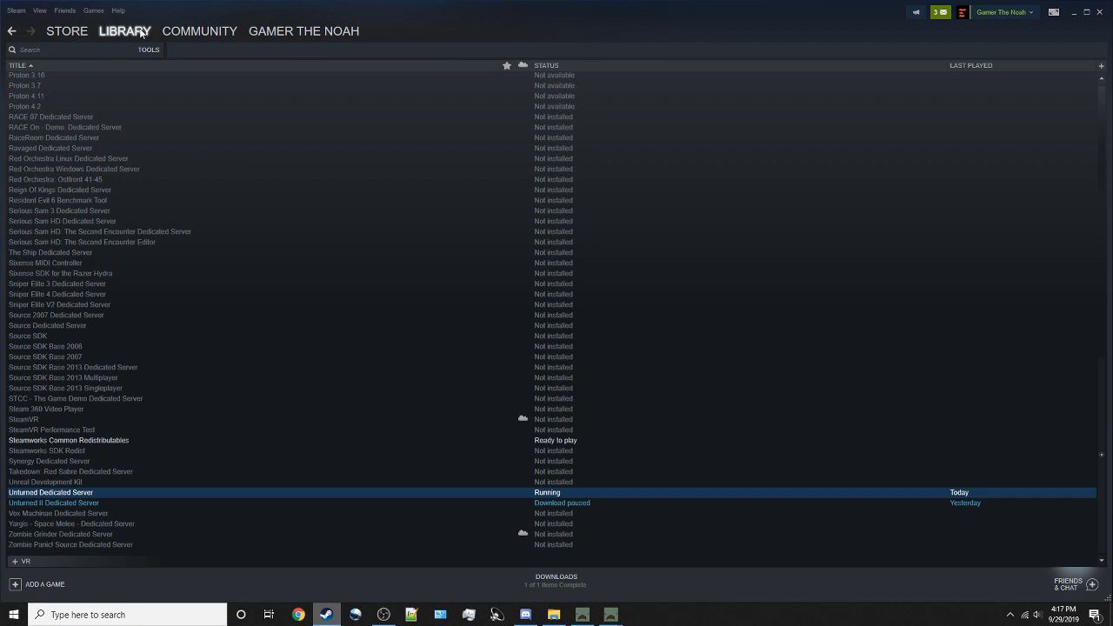
{"action": "mouse_move", "coordinate": [131, 35]}
{"action": "left_click", "coordinate": [146, 49]}
{"action": "left_click", "coordinate": [159, 59]}
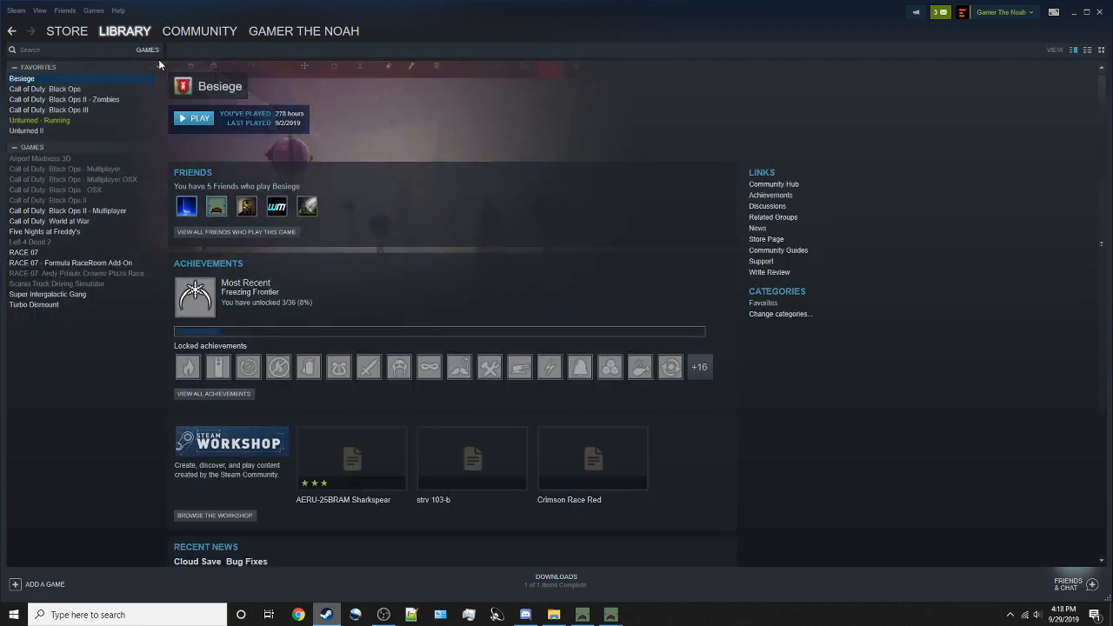
- Check the loading output in the dedicated server's console, then minimize the console window
{"action": "mouse_move", "coordinate": [595, 616]}
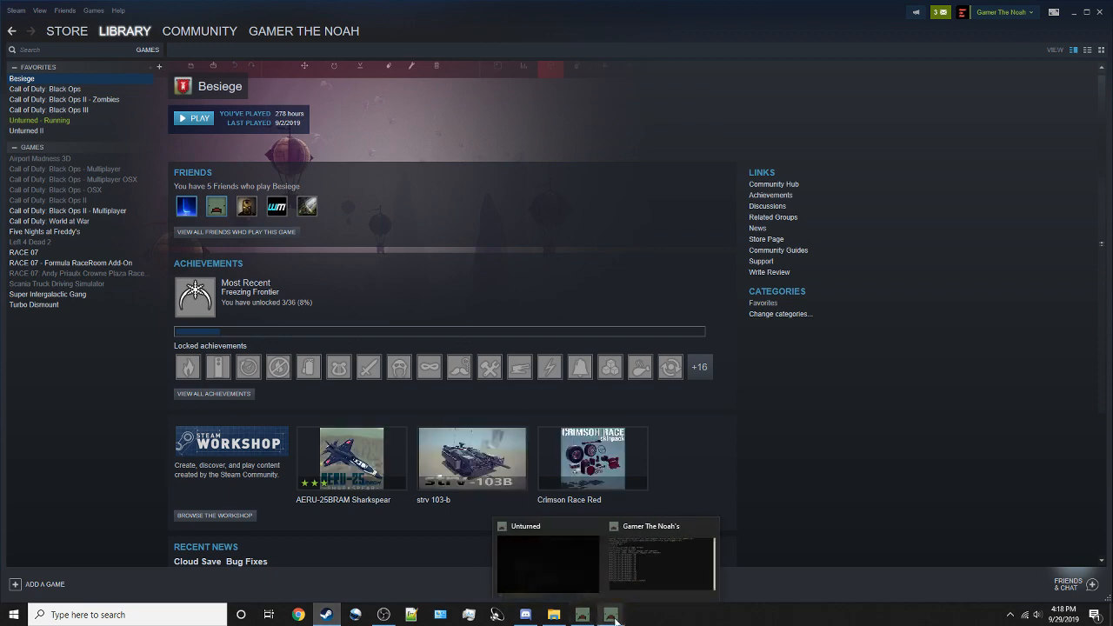
{"action": "mouse_move", "coordinate": [622, 569]}
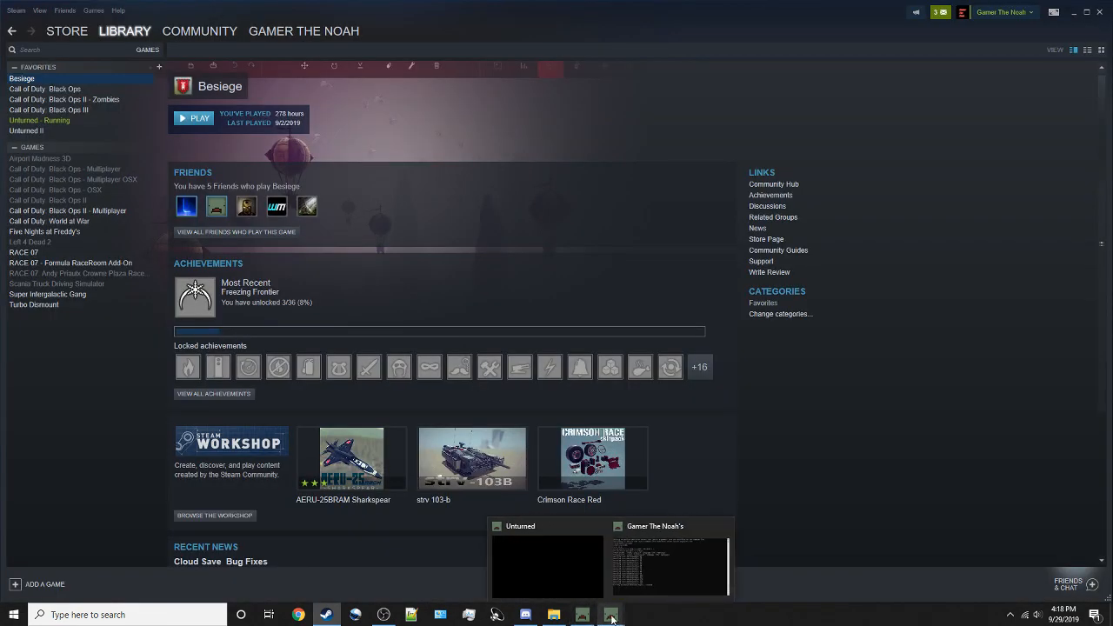
{"action": "left_click", "coordinate": [648, 569]}
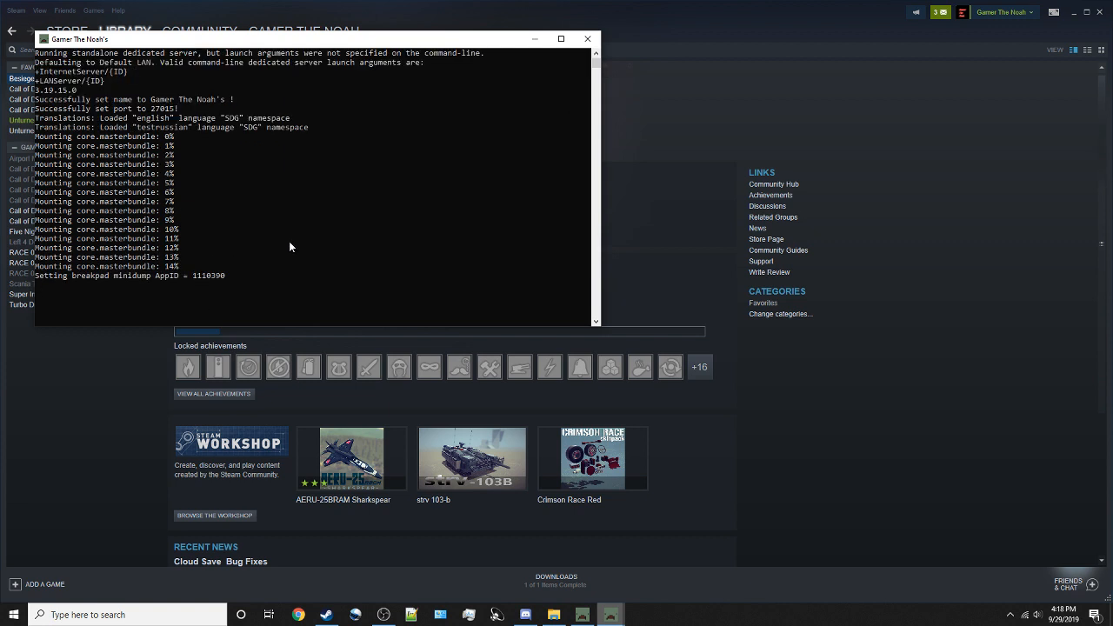
{"action": "left_click", "coordinate": [536, 39]}
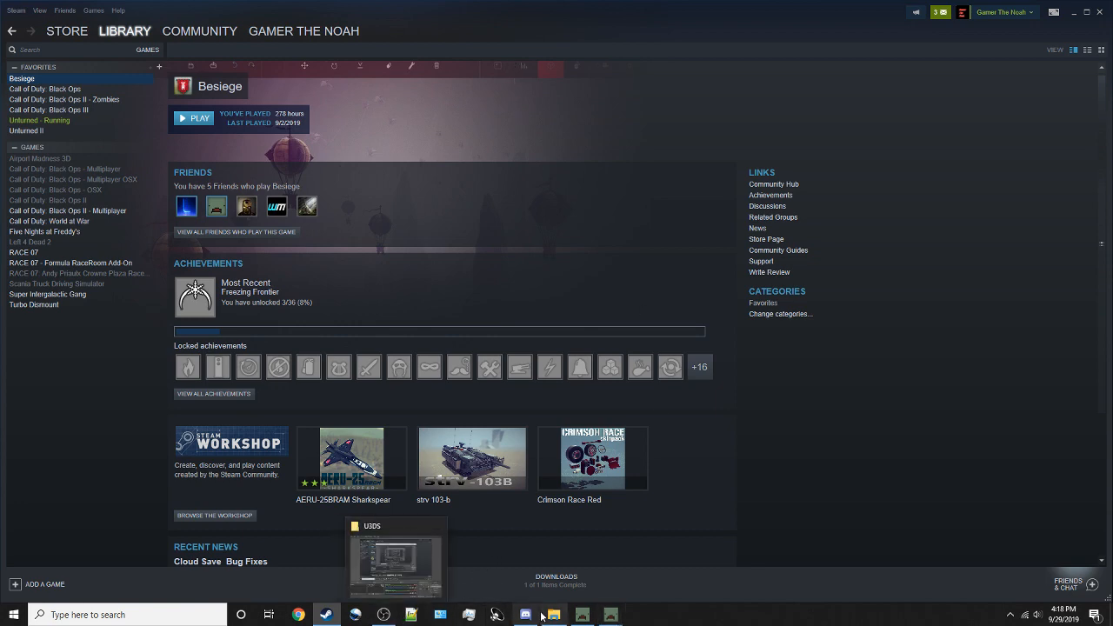
{"action": "left_click", "coordinate": [663, 561]}
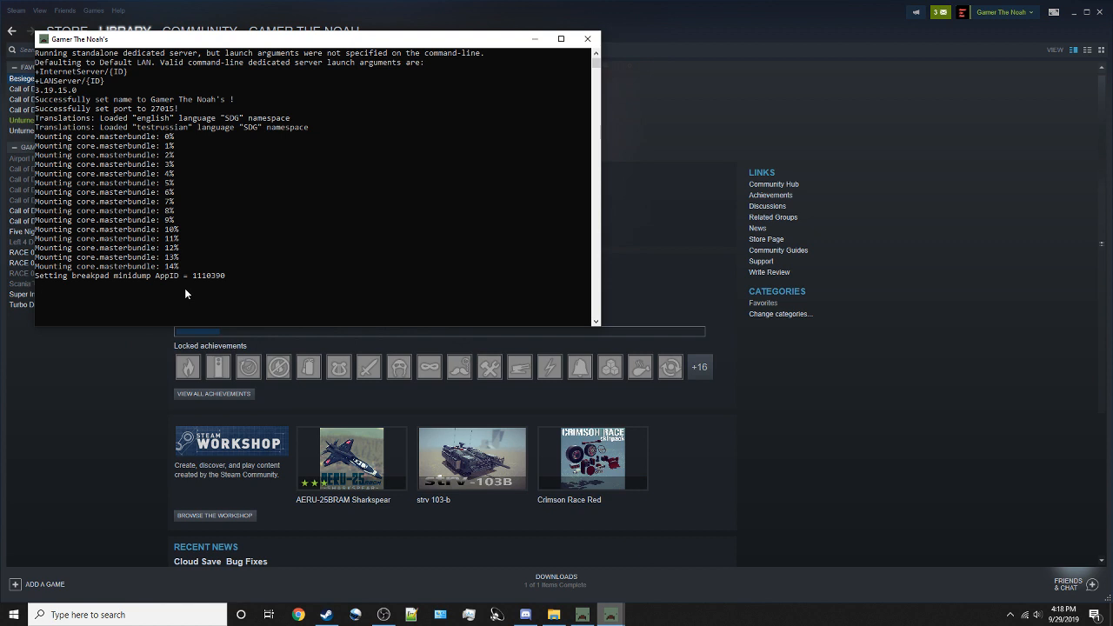
{"action": "left_click", "coordinate": [535, 39]}
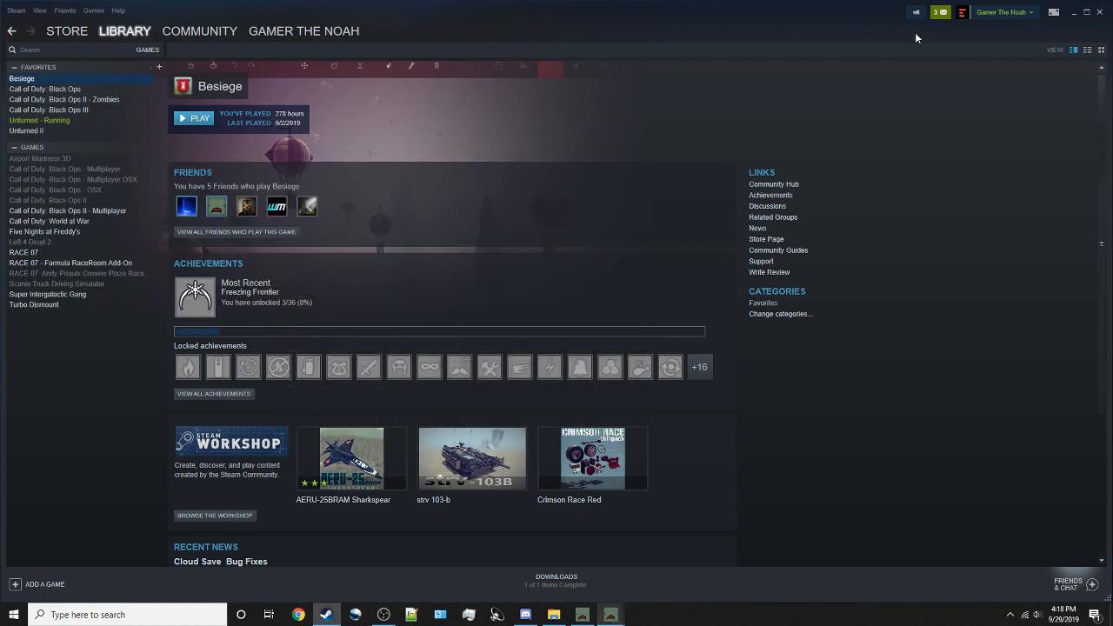
{"action": "left_click", "coordinate": [940, 13]}
{"action": "left_click", "coordinate": [940, 14]}
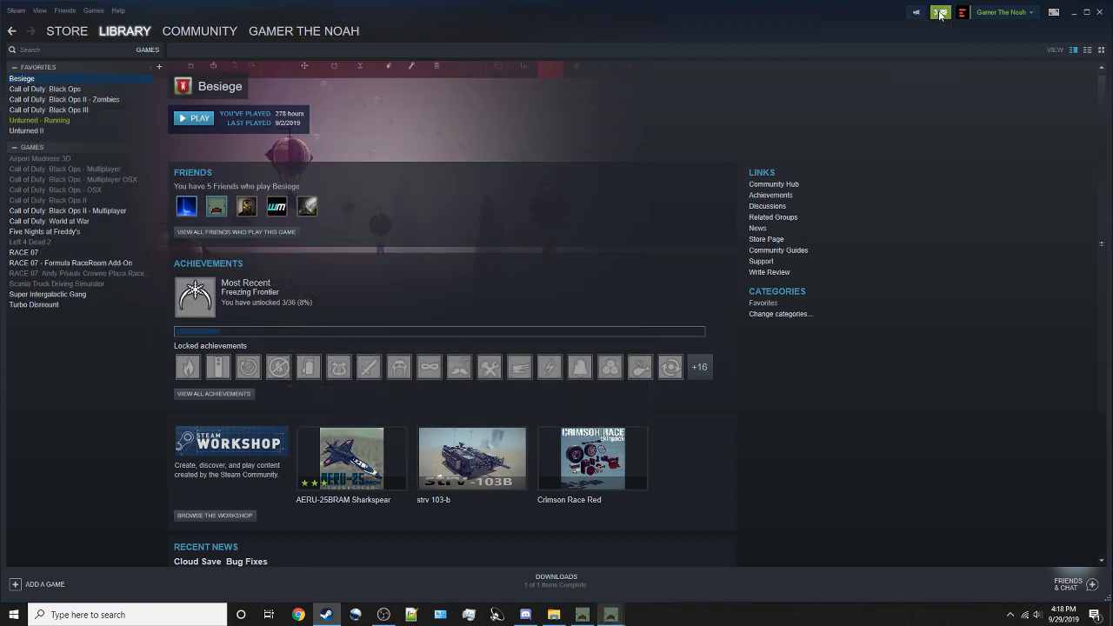
- Open Unturned's local files folder from the game's properties in the Steam library
{"action": "right_click", "coordinate": [78, 123]}
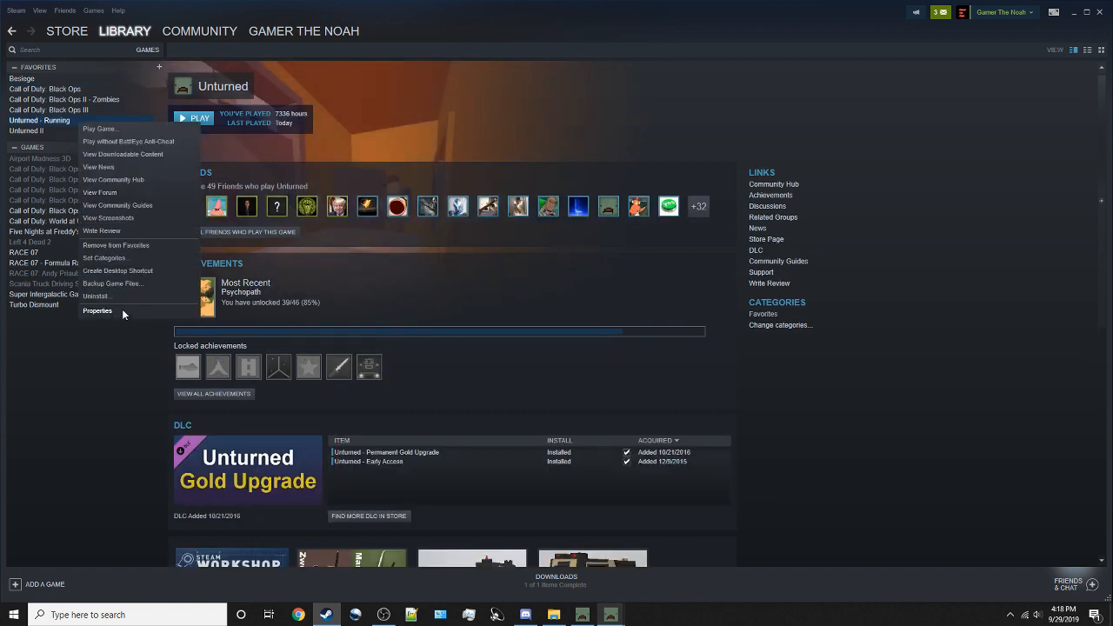
{"action": "left_click", "coordinate": [98, 310]}
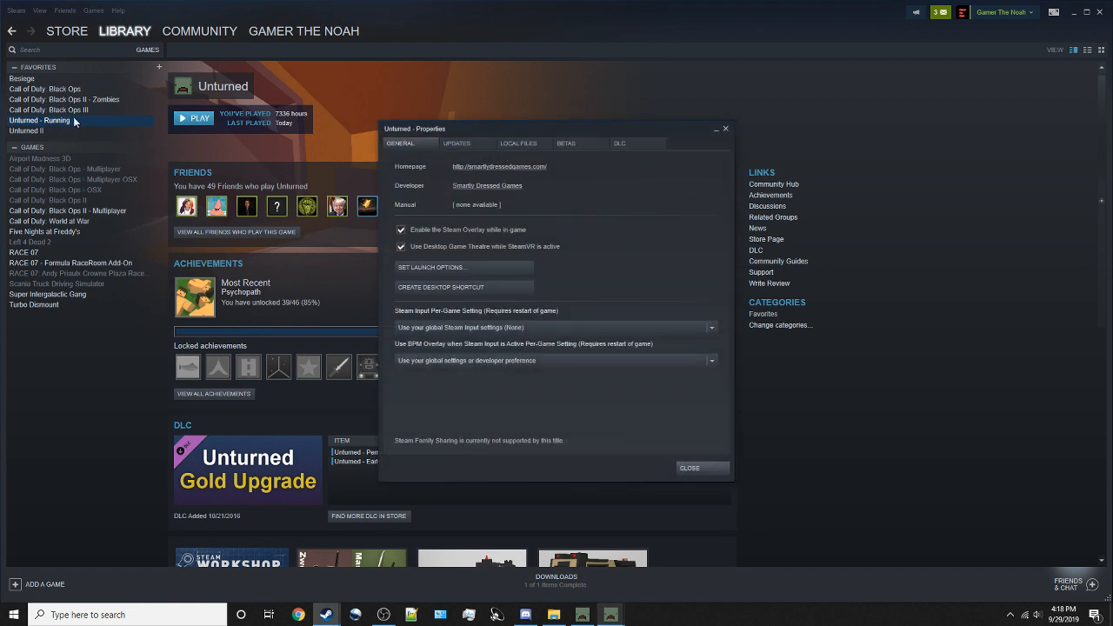
{"action": "left_click", "coordinate": [532, 144]}
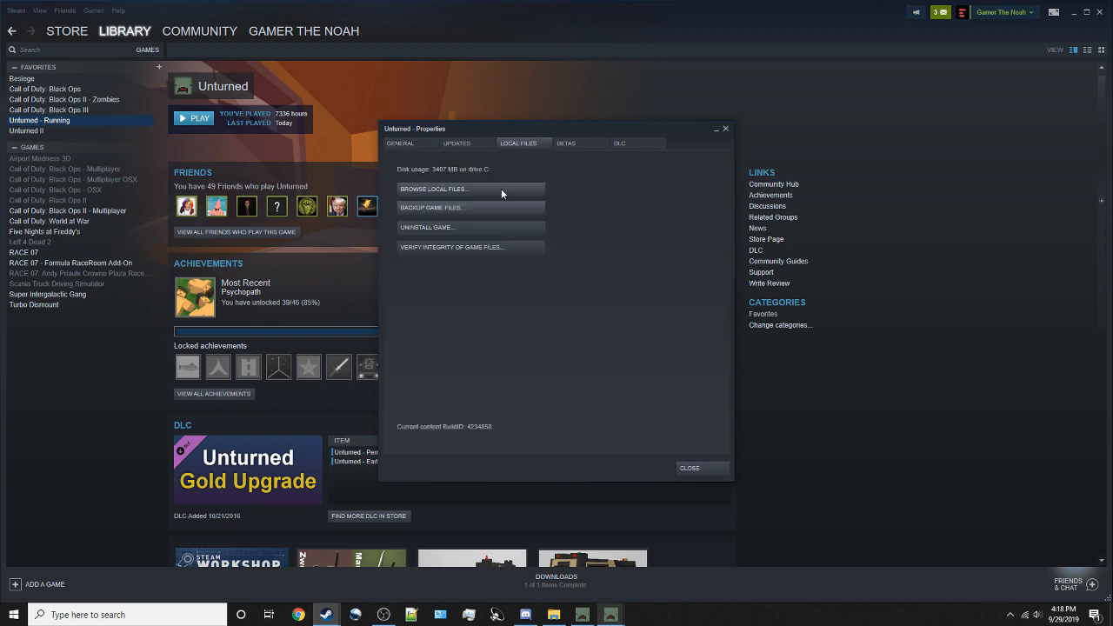
{"action": "left_click", "coordinate": [501, 189]}
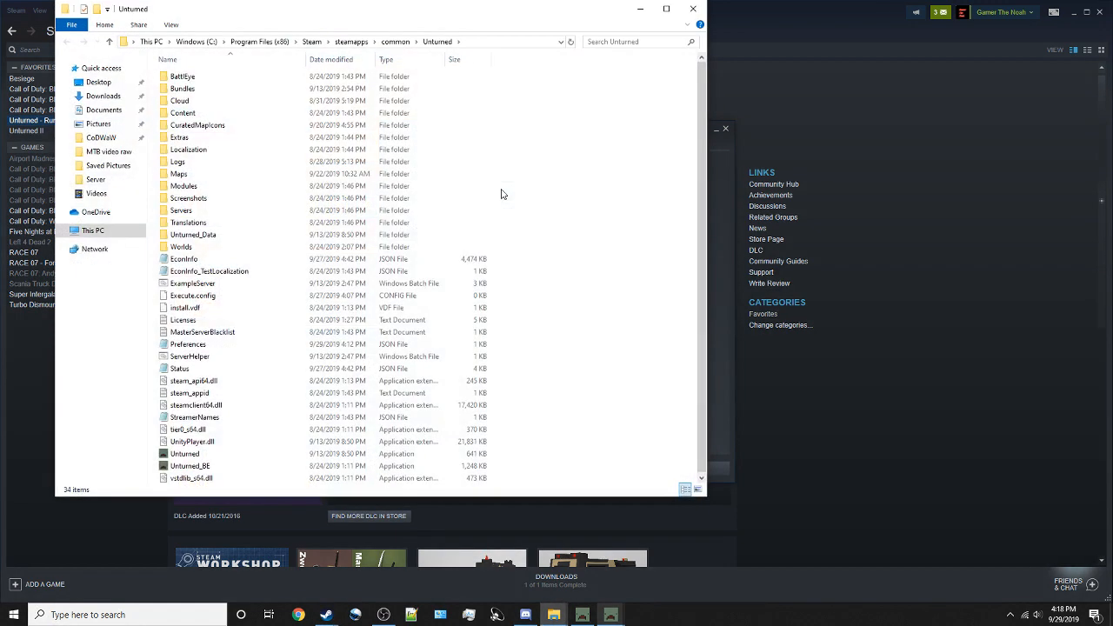
- Create a shortcut to the Unturned application inside its game folder
{"action": "right_click", "coordinate": [213, 451]}
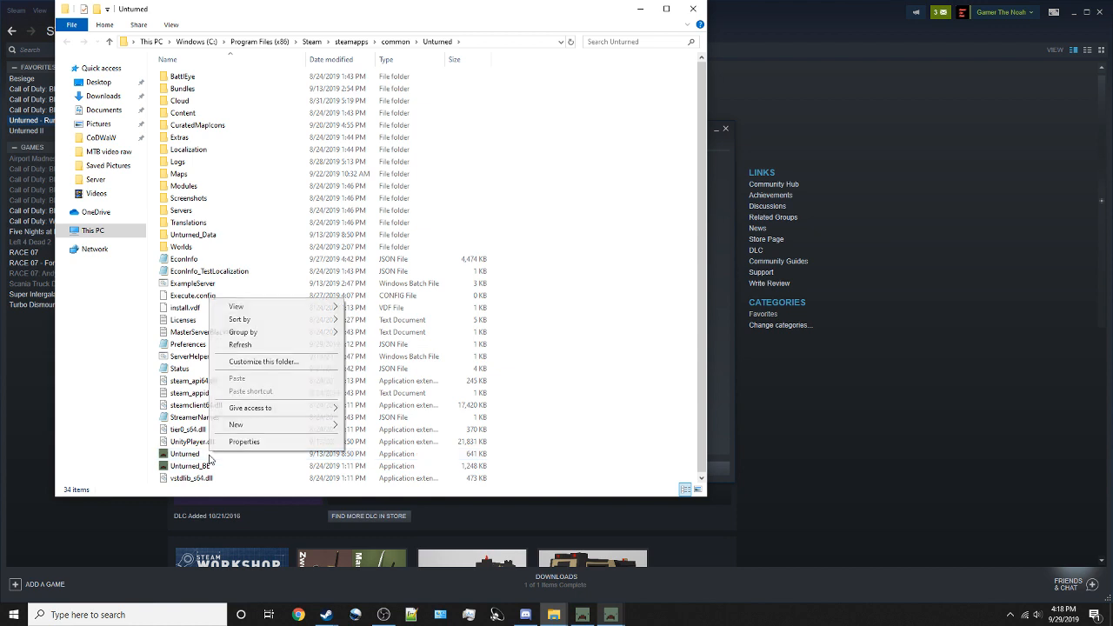
{"action": "left_click", "coordinate": [114, 449]}
{"action": "left_click", "coordinate": [179, 454]}
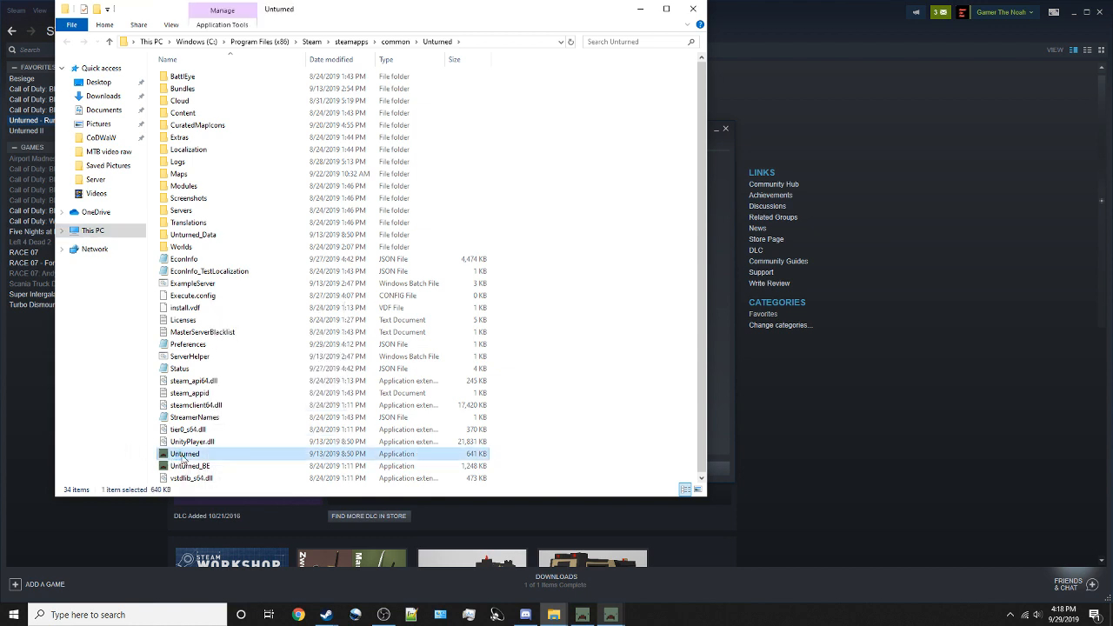
{"action": "right_click", "coordinate": [179, 454]}
{"action": "left_click", "coordinate": [221, 404]}
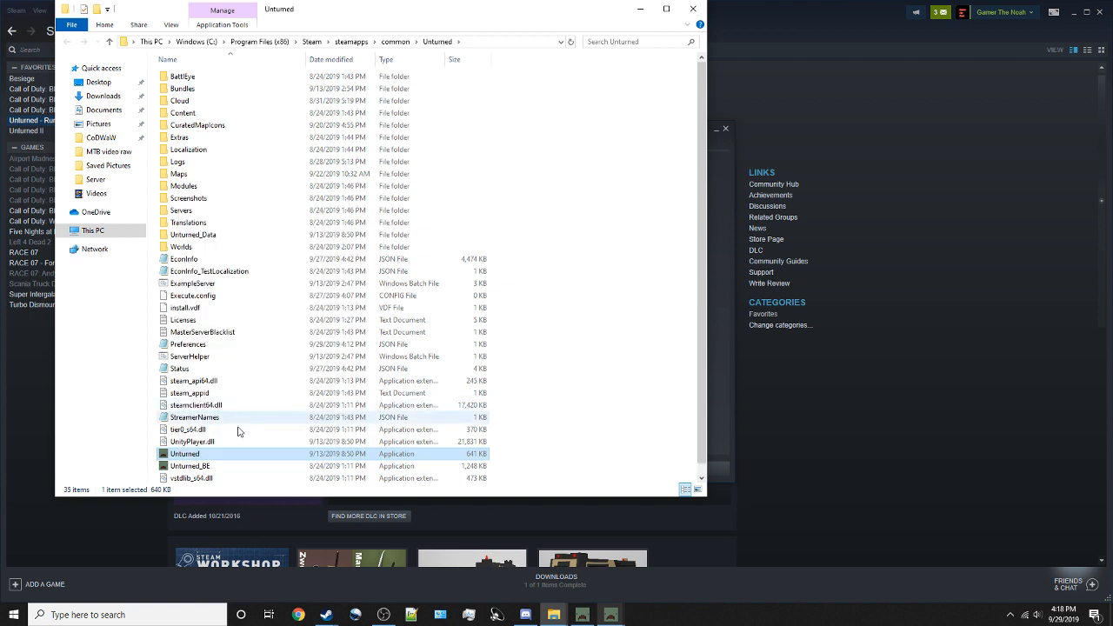
- Examine the Target path in the properties of the Unturned shortcut, and close the properties
{"action": "right_click", "coordinate": [232, 442]}
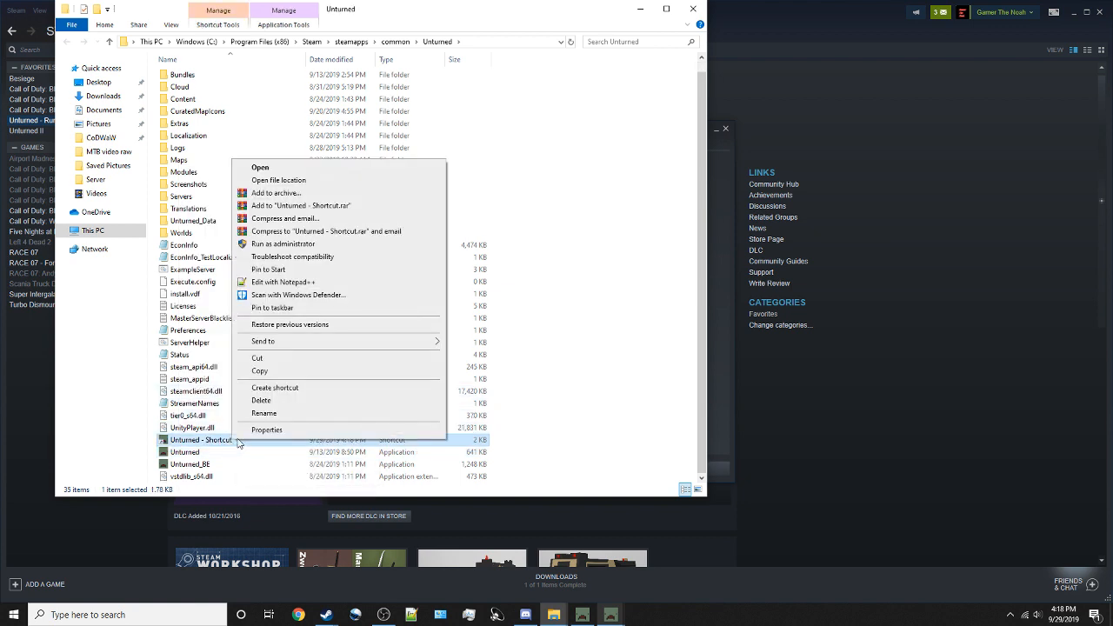
{"action": "left_click", "coordinate": [267, 430]}
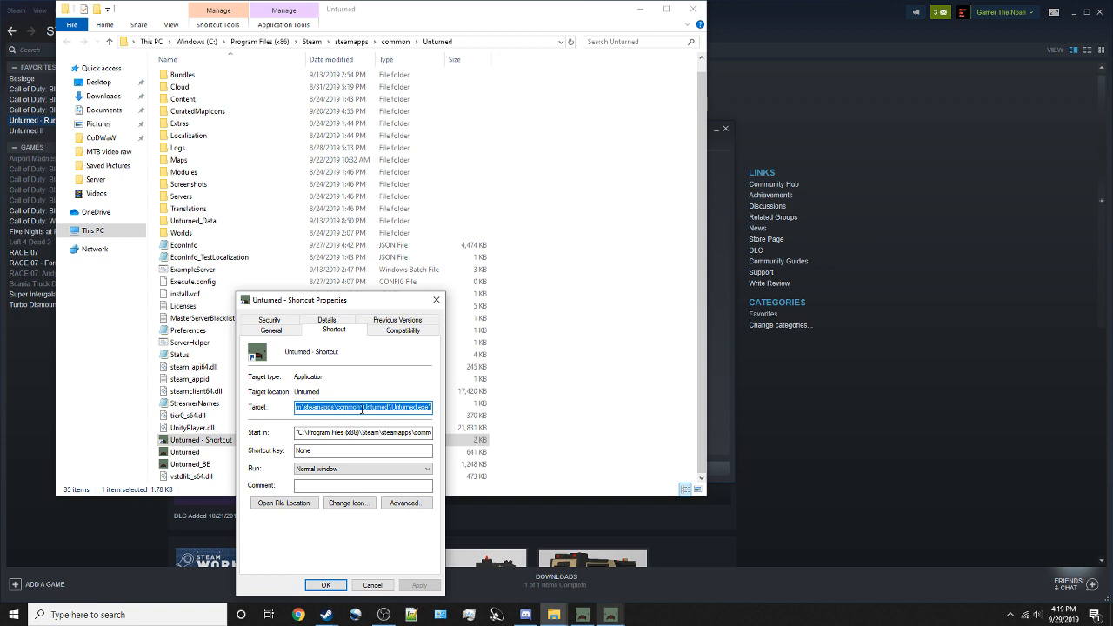
{"action": "left_click", "coordinate": [325, 584]}
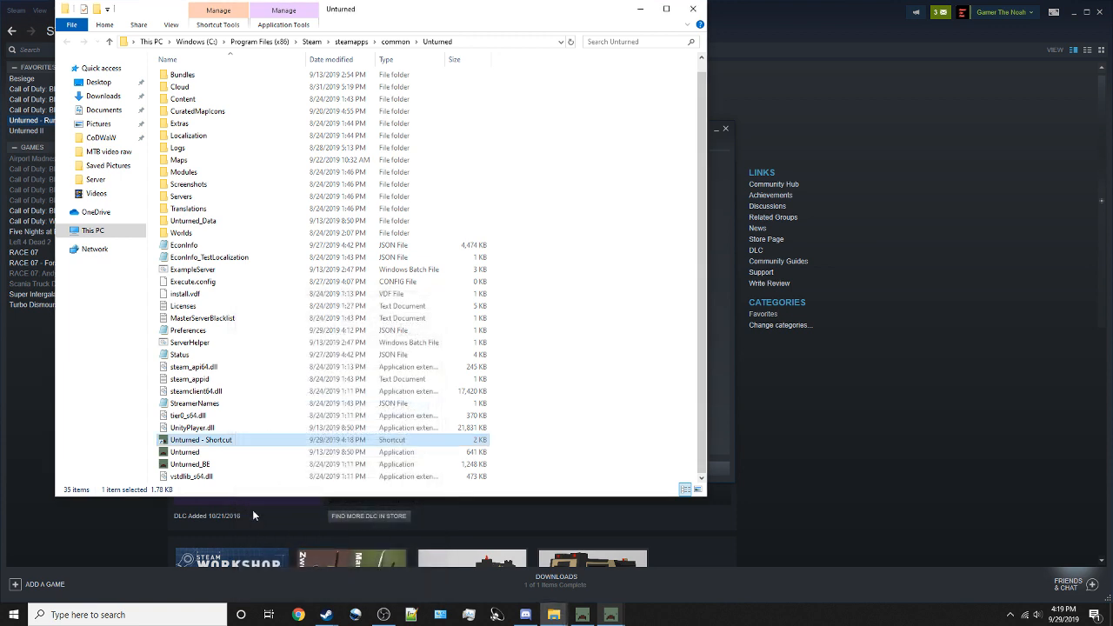
- Delete the Unturned shortcut from the game folder and minimize the folder window
{"action": "right_click", "coordinate": [246, 445]}
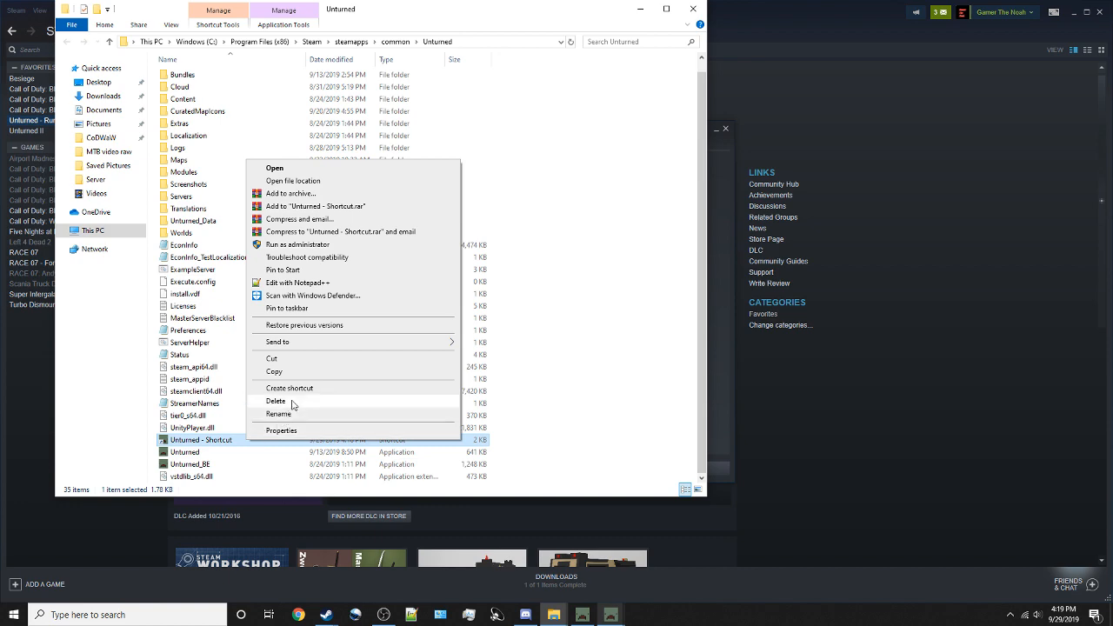
{"action": "left_click", "coordinate": [261, 402]}
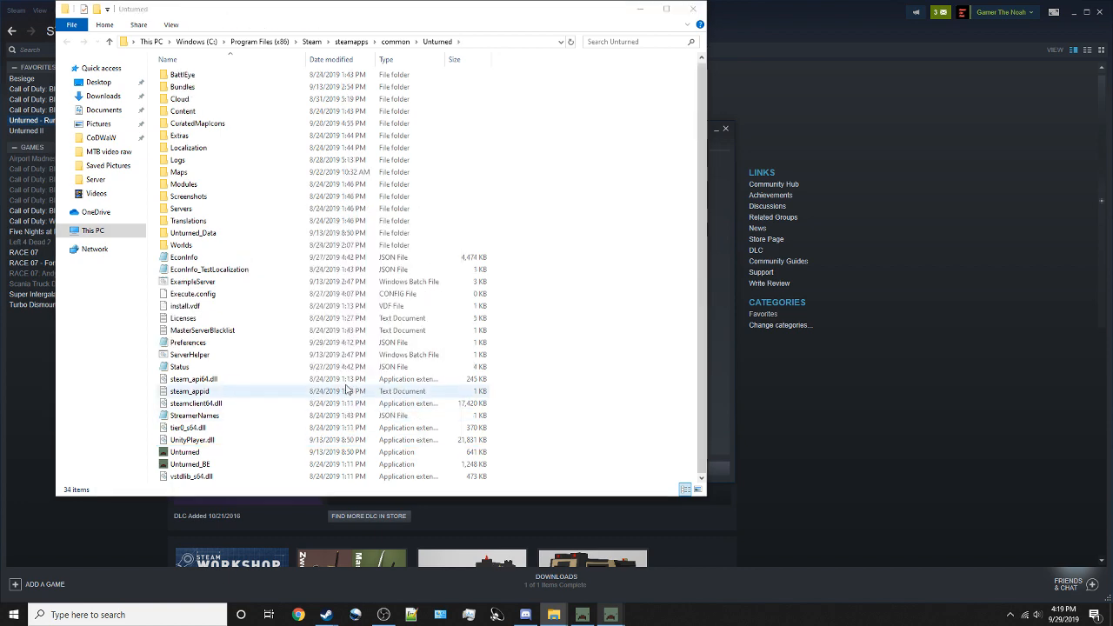
{"action": "left_click", "coordinate": [639, 10]}
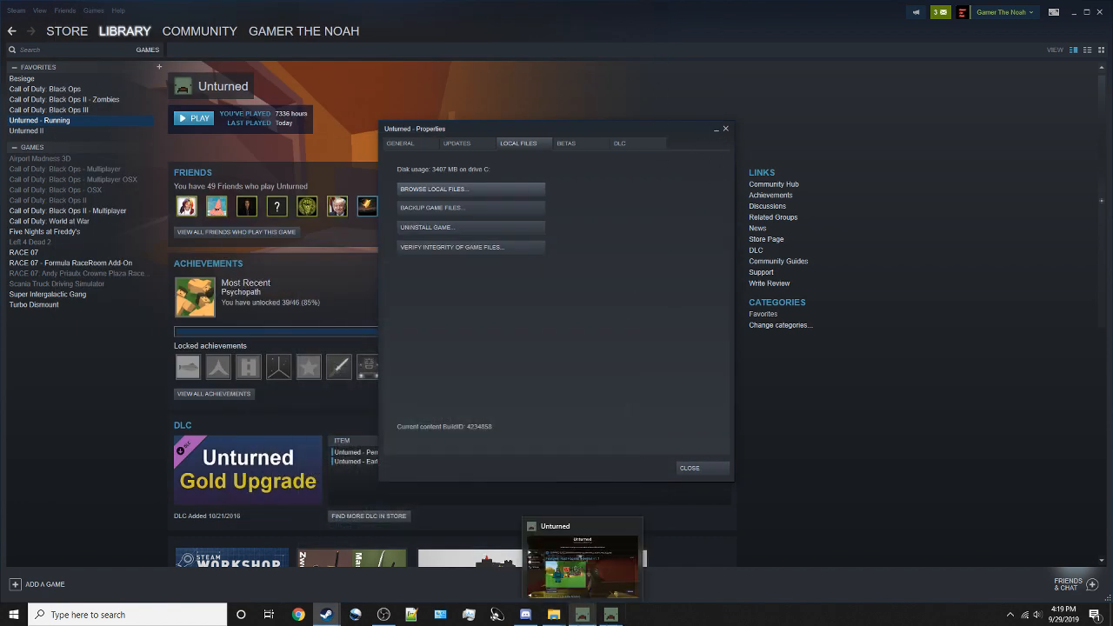
- Check the Unturned Dedicated Server entry among the library's Tools, and return to the Games section
{"action": "right_click", "coordinate": [71, 119]}
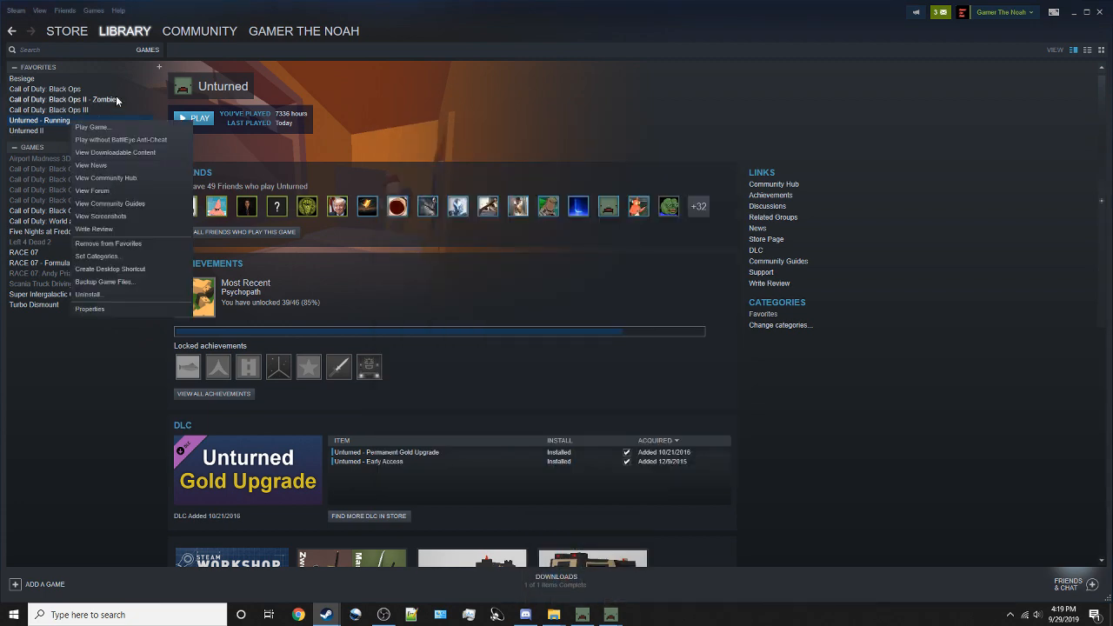
{"action": "left_click", "coordinate": [154, 51]}
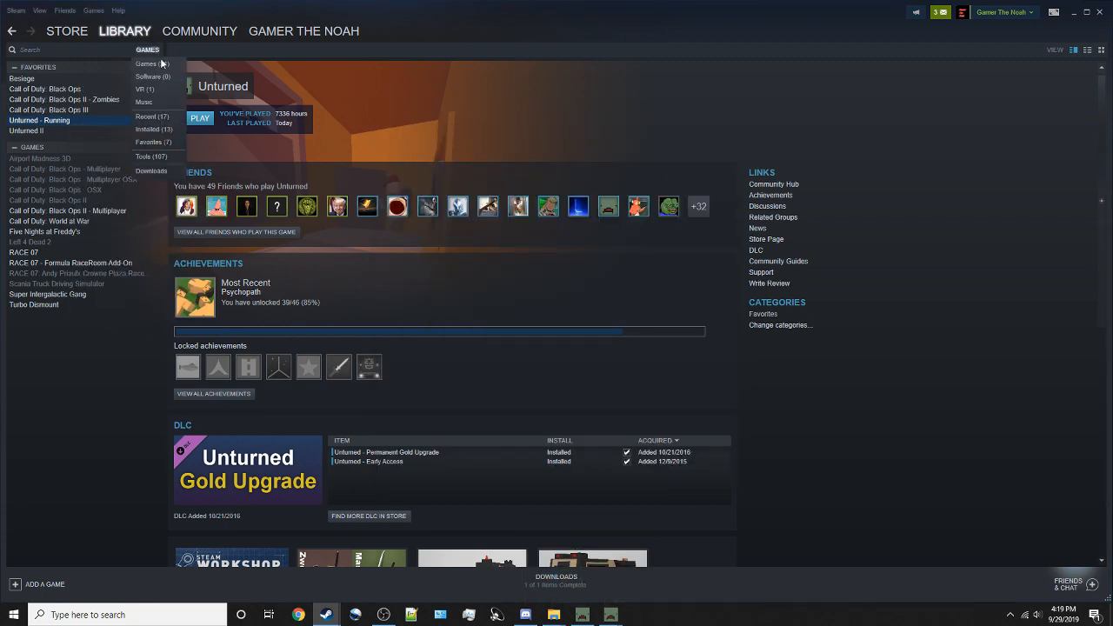
{"action": "left_click", "coordinate": [166, 159]}
{"action": "scroll", "coordinate": [221, 460], "scroll_direction": "down", "scroll_amount": 5}
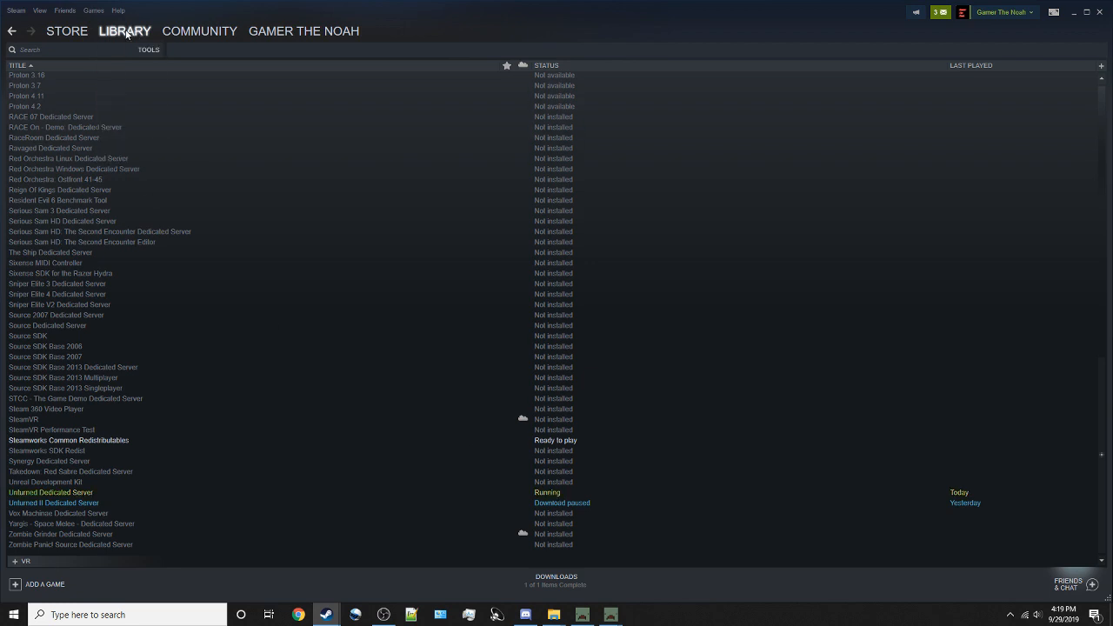
{"action": "left_click", "coordinate": [146, 51]}
{"action": "left_click", "coordinate": [152, 63]}
- Close the running dedicated server's console and relaunch Unturned Dedicated Server from the library's Tools
{"action": "mouse_move", "coordinate": [610, 615]}
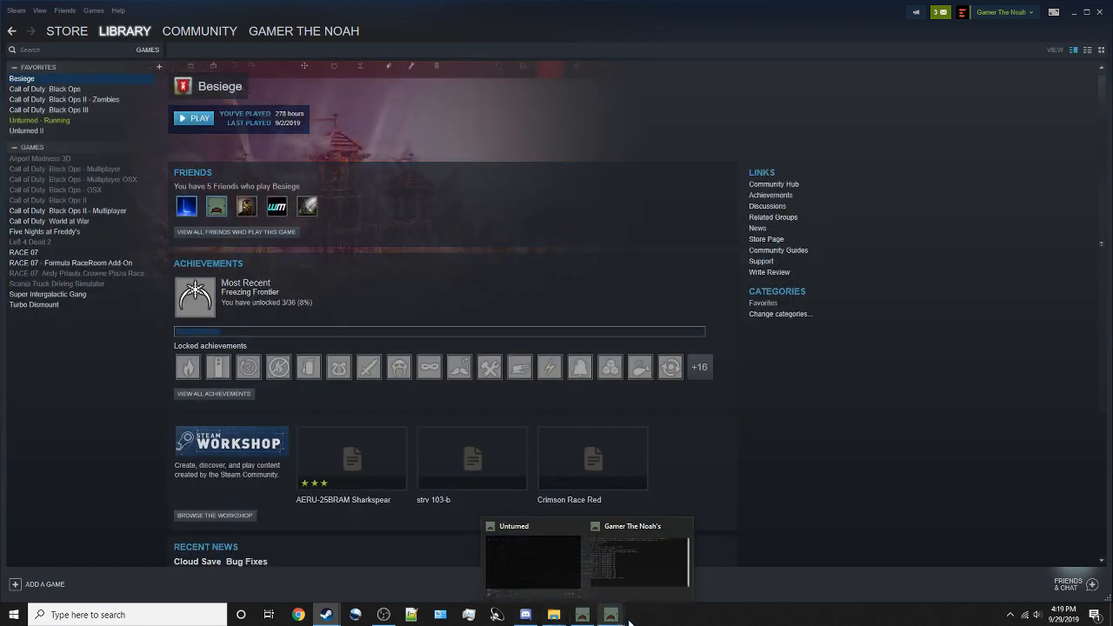
{"action": "left_click", "coordinate": [644, 578]}
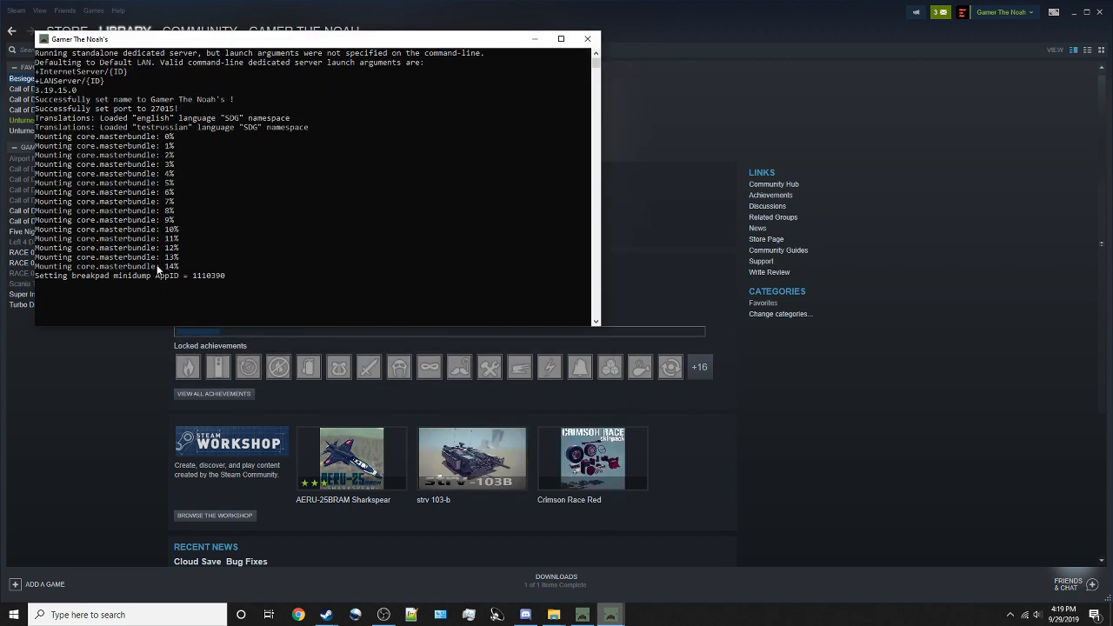
{"action": "left_click", "coordinate": [588, 38]}
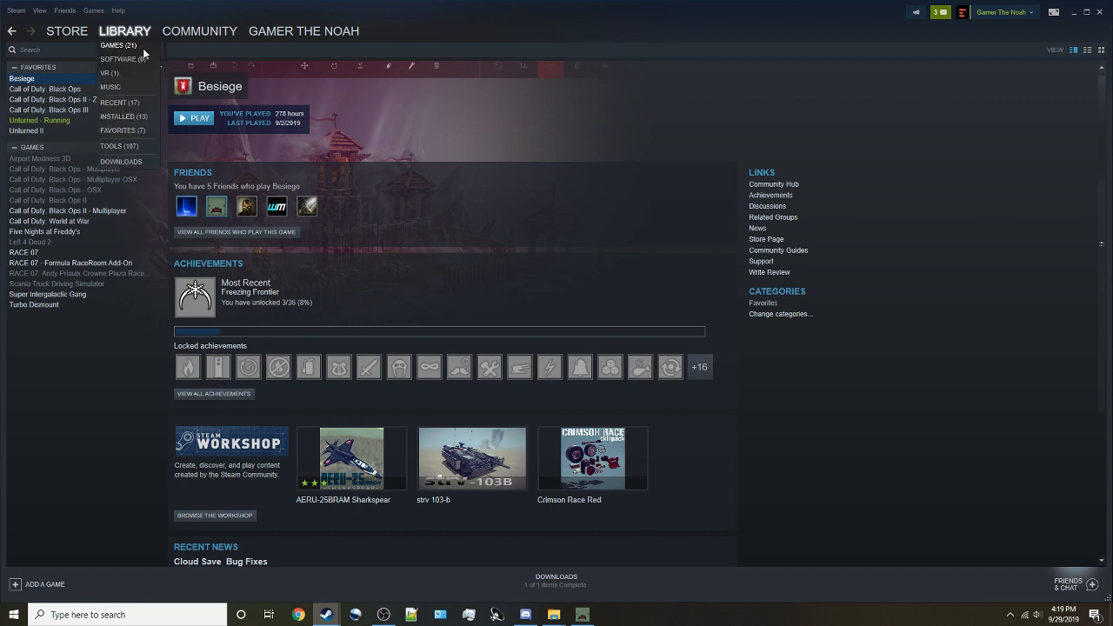
{"action": "mouse_move", "coordinate": [148, 49]}
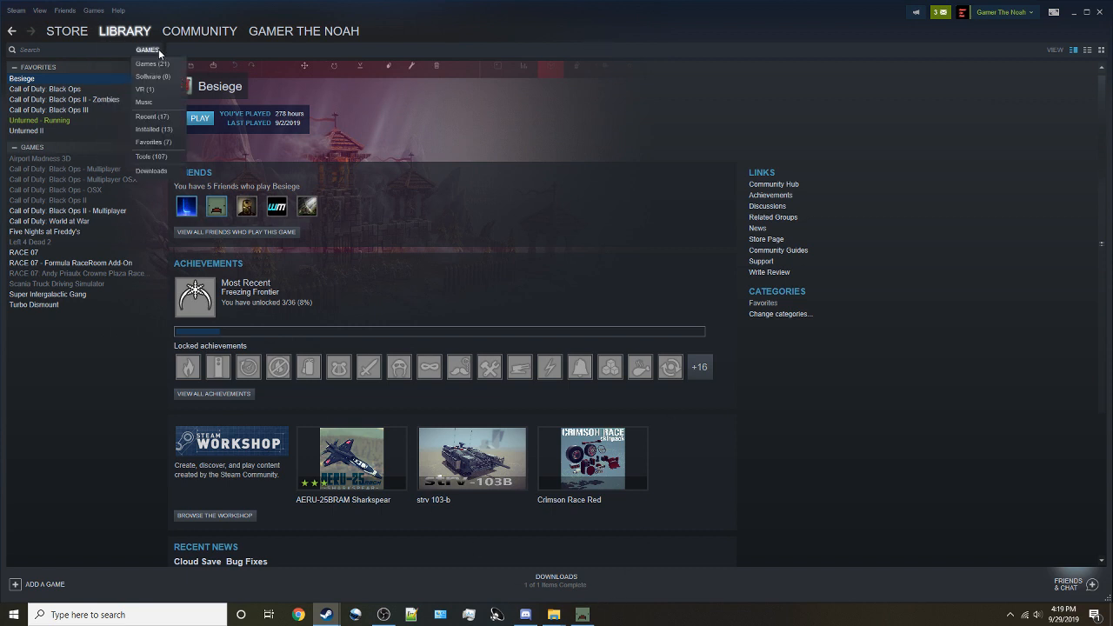
{"action": "left_click", "coordinate": [167, 155]}
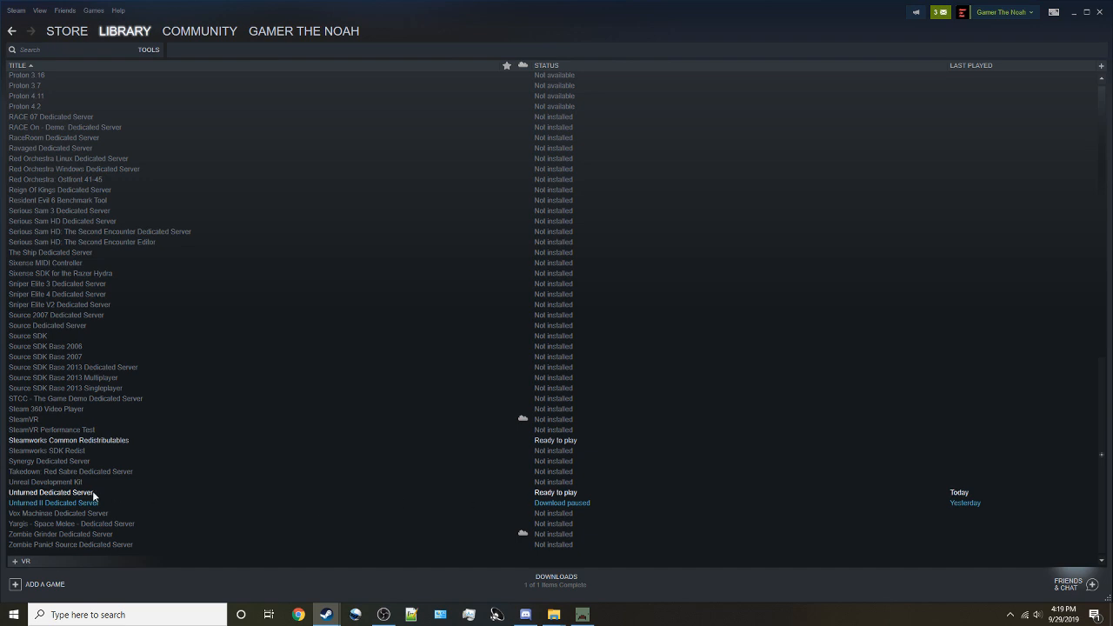
{"action": "double_click", "coordinate": [555, 492]}
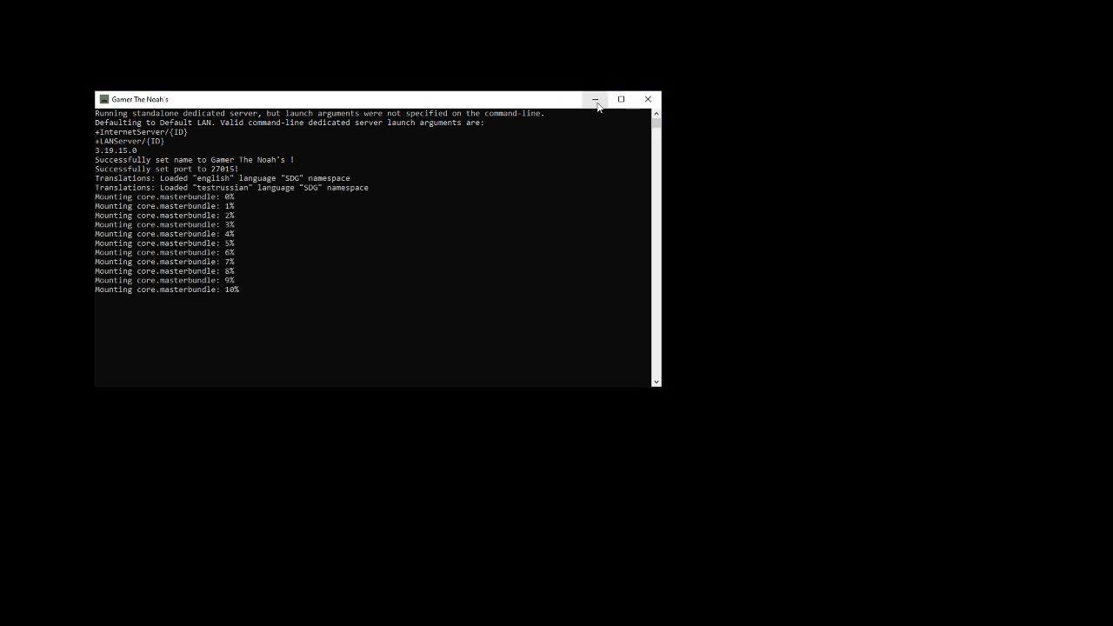
- Leave the loading server's console, switch back to Steam, and show the Games section of the library
{"action": "left_click", "coordinate": [597, 103]}
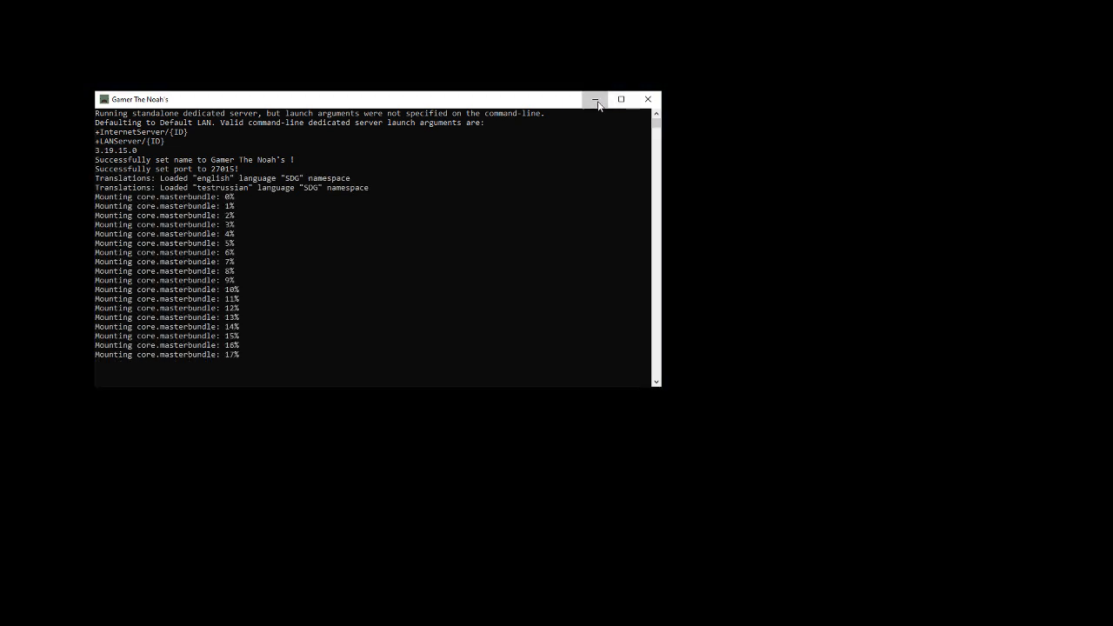
{"action": "key", "text": "super"}
{"action": "mouse_move", "coordinate": [559, 616]}
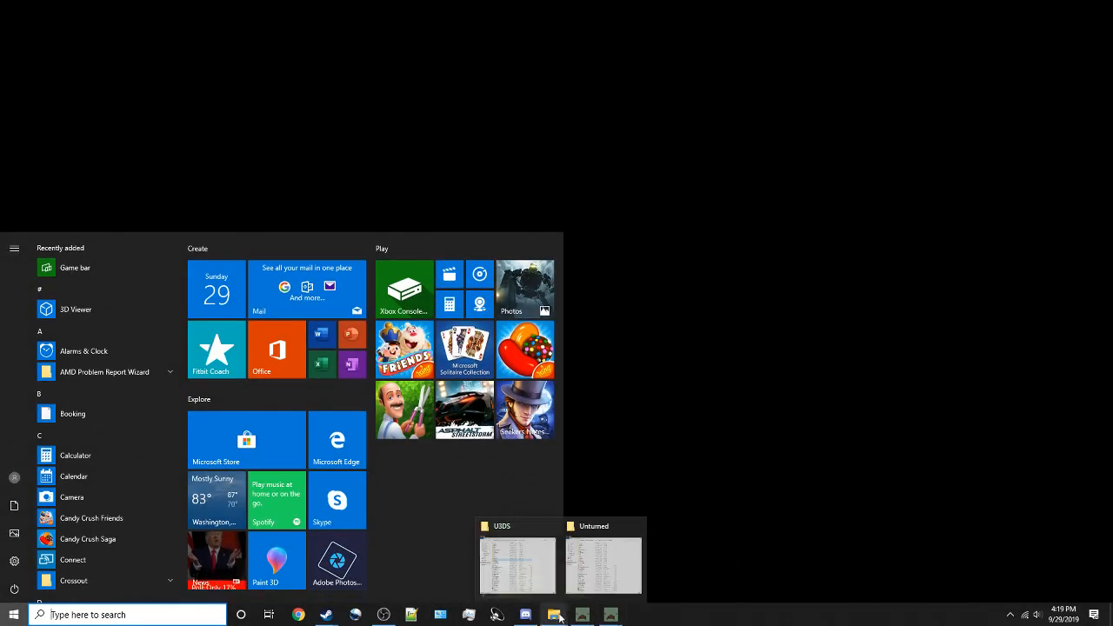
{"action": "mouse_move", "coordinate": [326, 613]}
{"action": "left_click", "coordinate": [295, 570]}
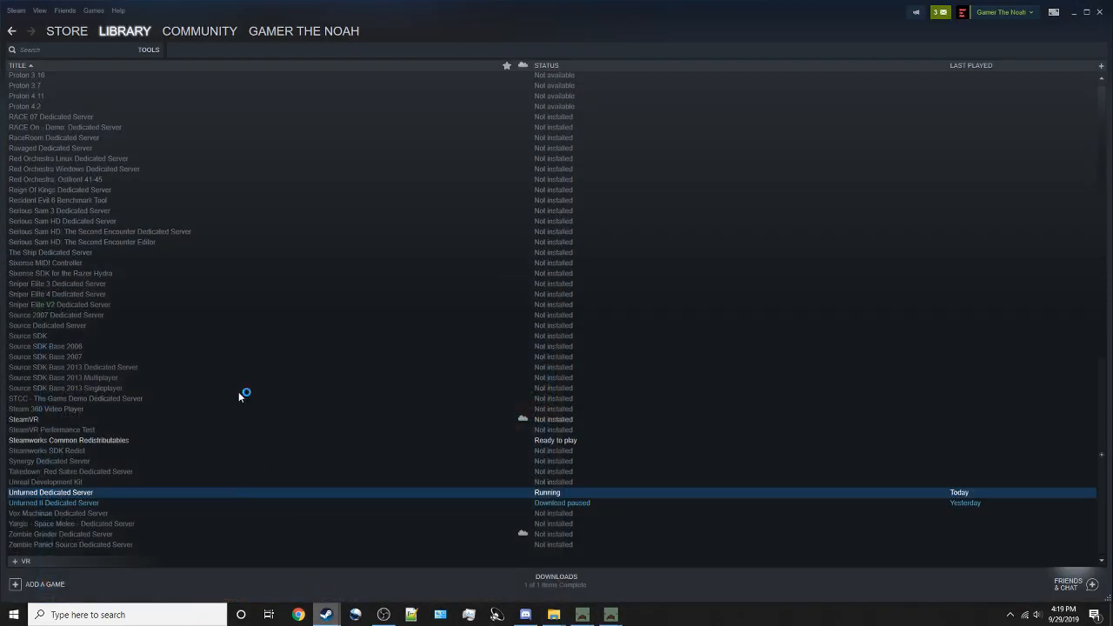
{"action": "left_click", "coordinate": [149, 50]}
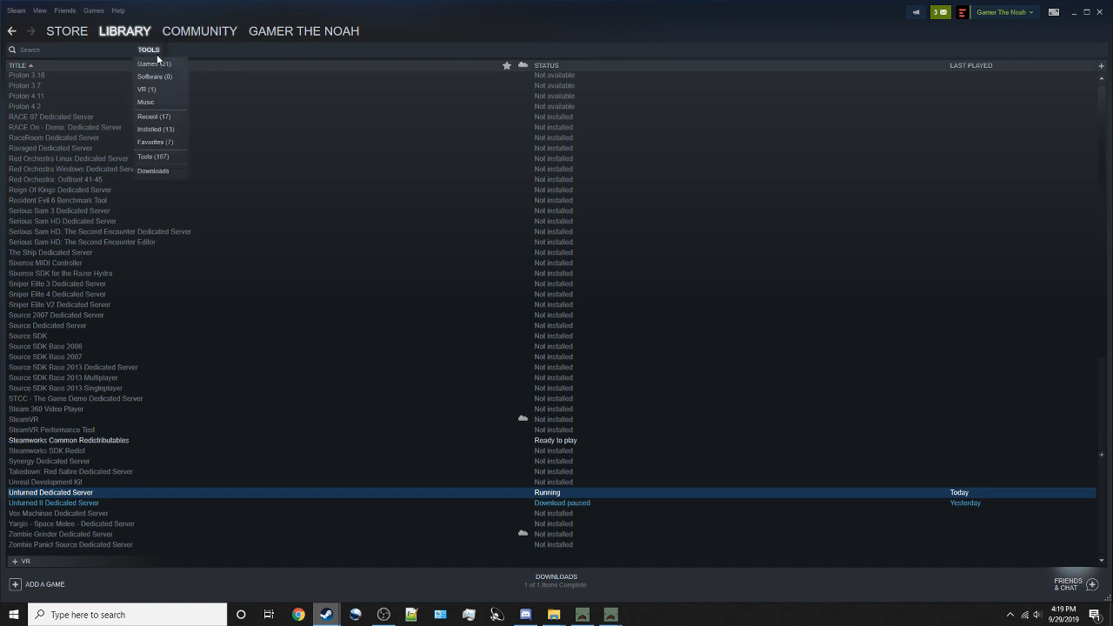
{"action": "left_click", "coordinate": [153, 64]}
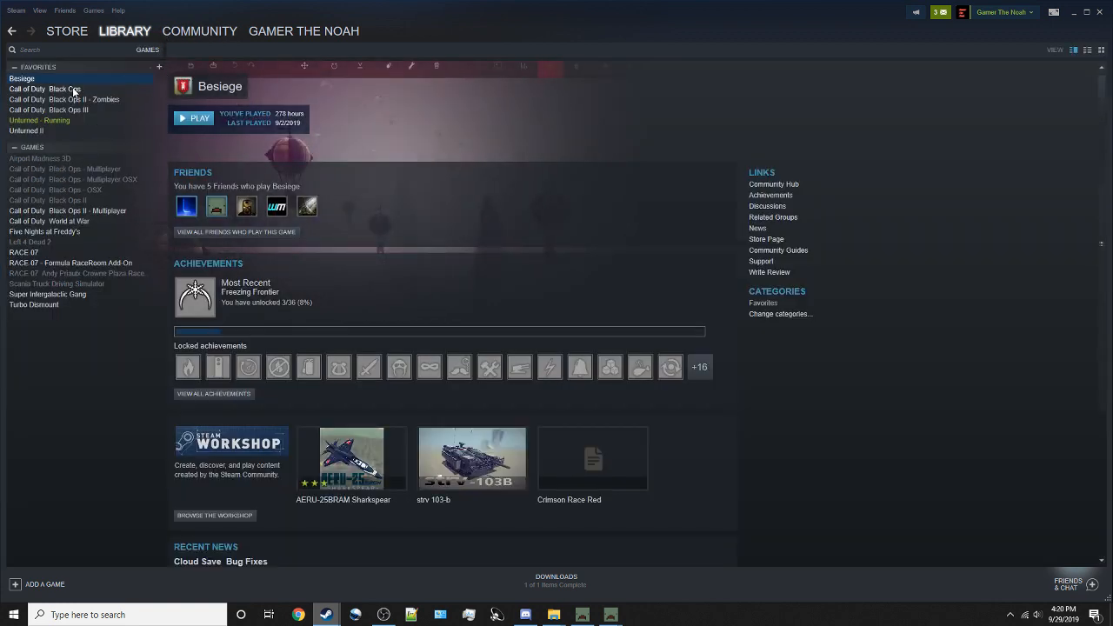
- Open the Default folder inside U3DS\Servers to show the server's Config and WorkshopDownloadConfig files
{"action": "mouse_move", "coordinate": [553, 617]}
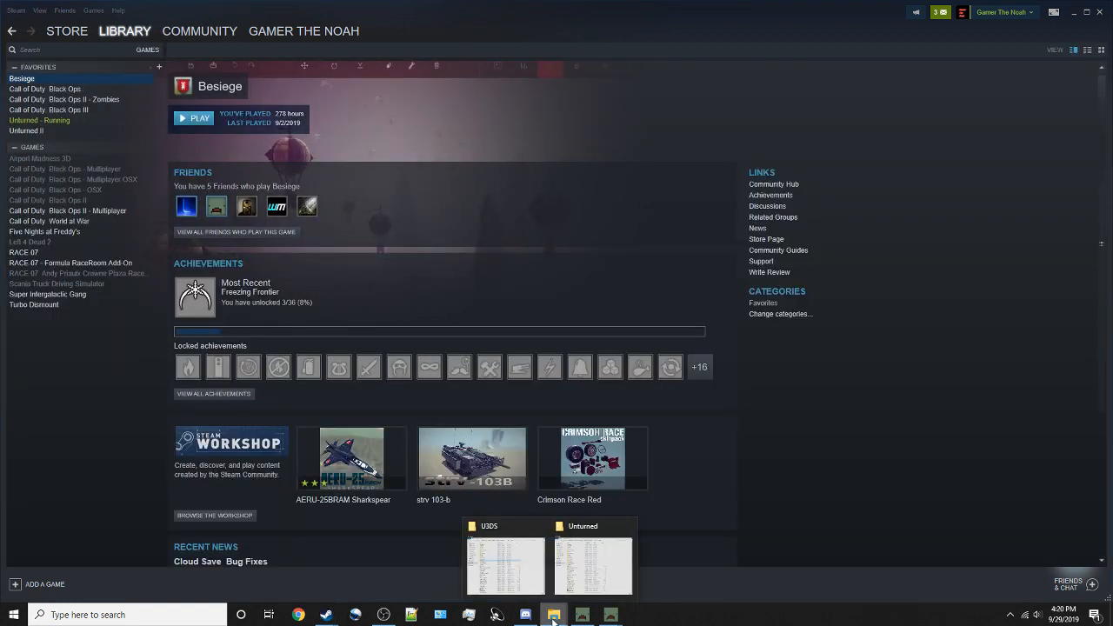
{"action": "left_click", "coordinate": [512, 586]}
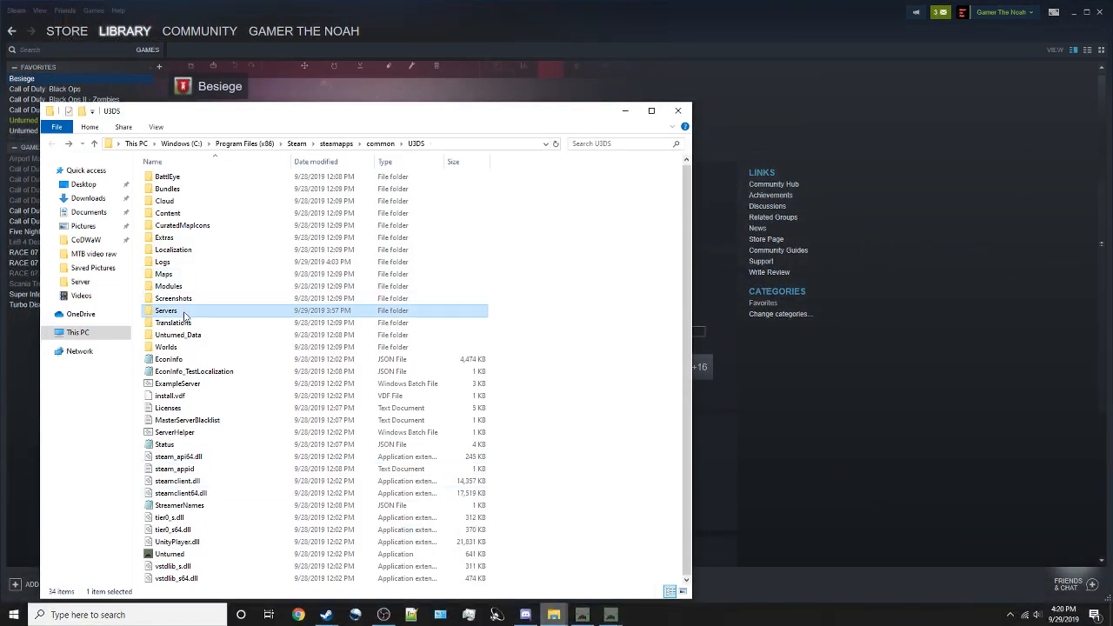
{"action": "double_click", "coordinate": [184, 316]}
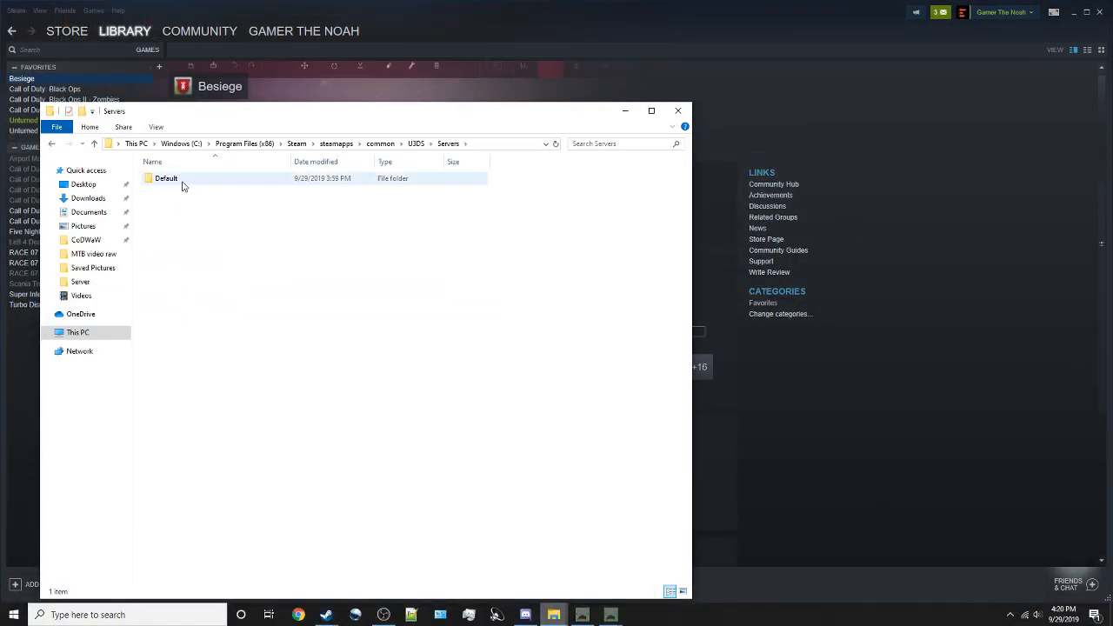
{"action": "double_click", "coordinate": [182, 185]}
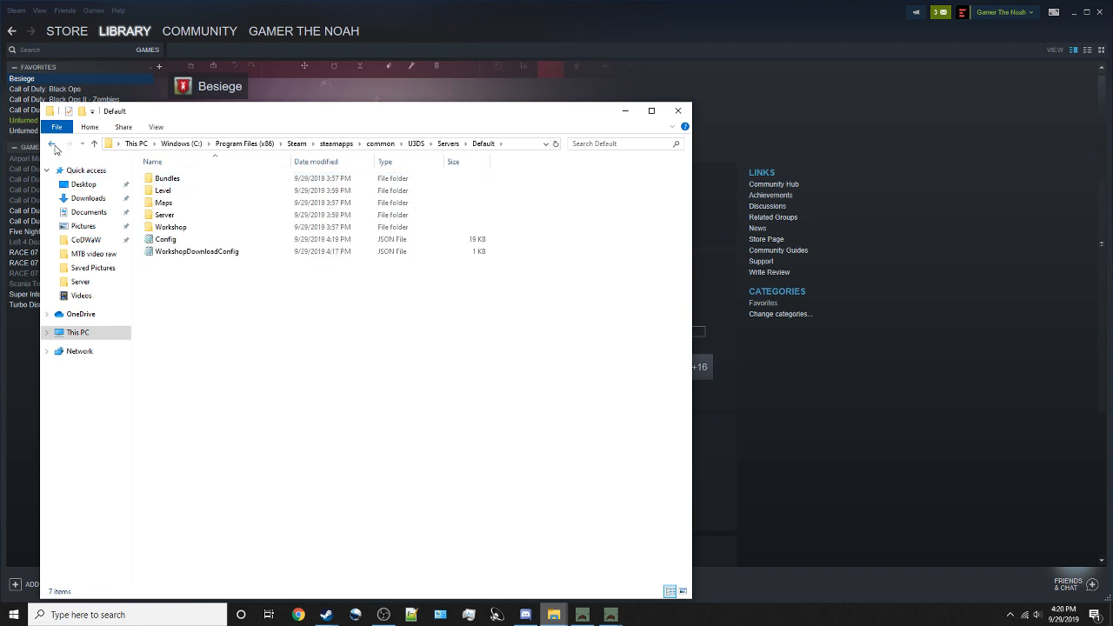
{"action": "left_click", "coordinate": [54, 148]}
{"action": "double_click", "coordinate": [207, 182]}
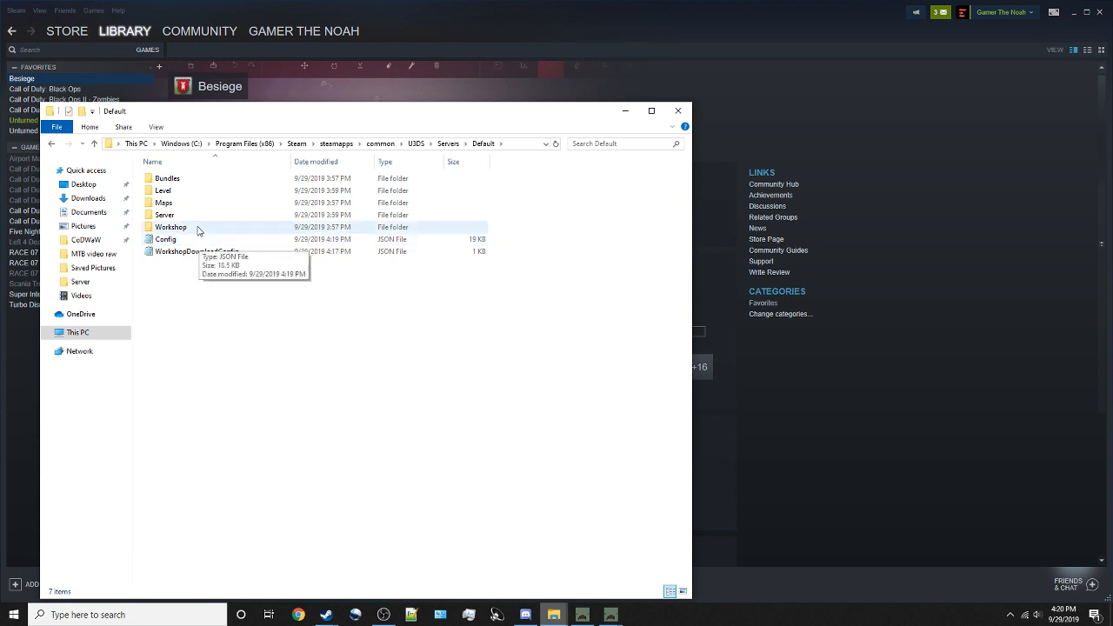
{"action": "left_click", "coordinate": [168, 241]}
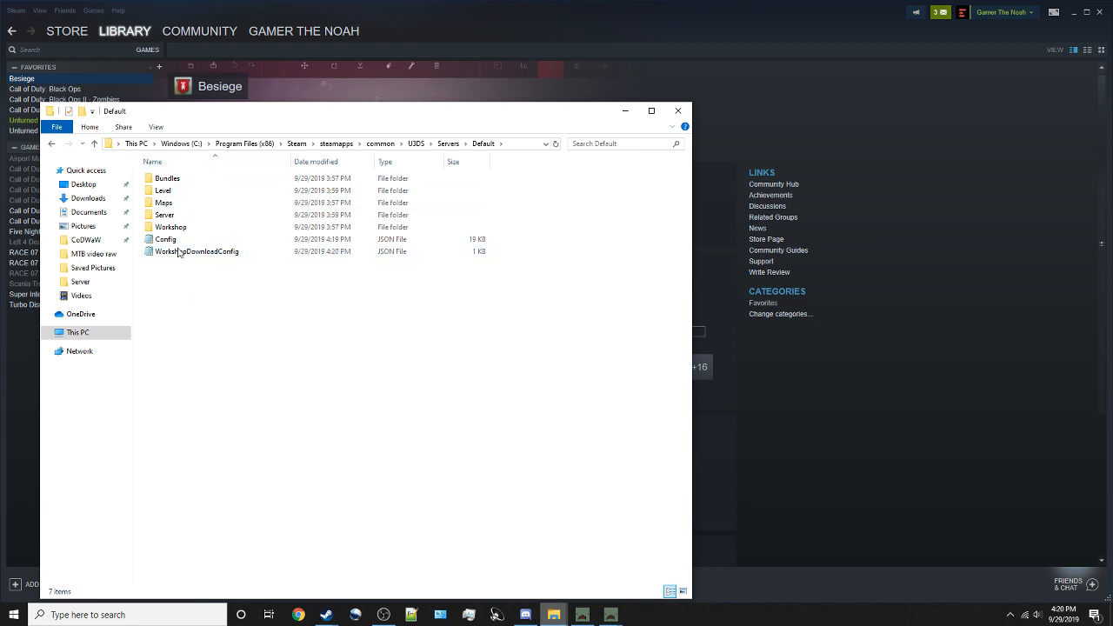
- Bring the dedicated server's console to the front to check its level loading output
{"action": "mouse_move", "coordinate": [608, 615]}
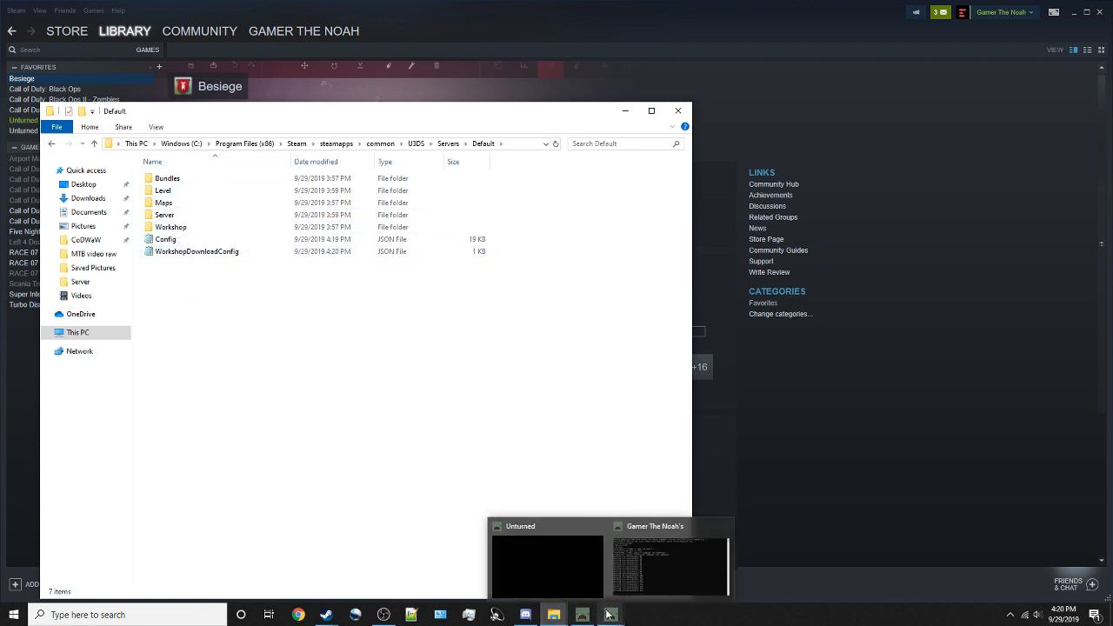
{"action": "left_click", "coordinate": [624, 574]}
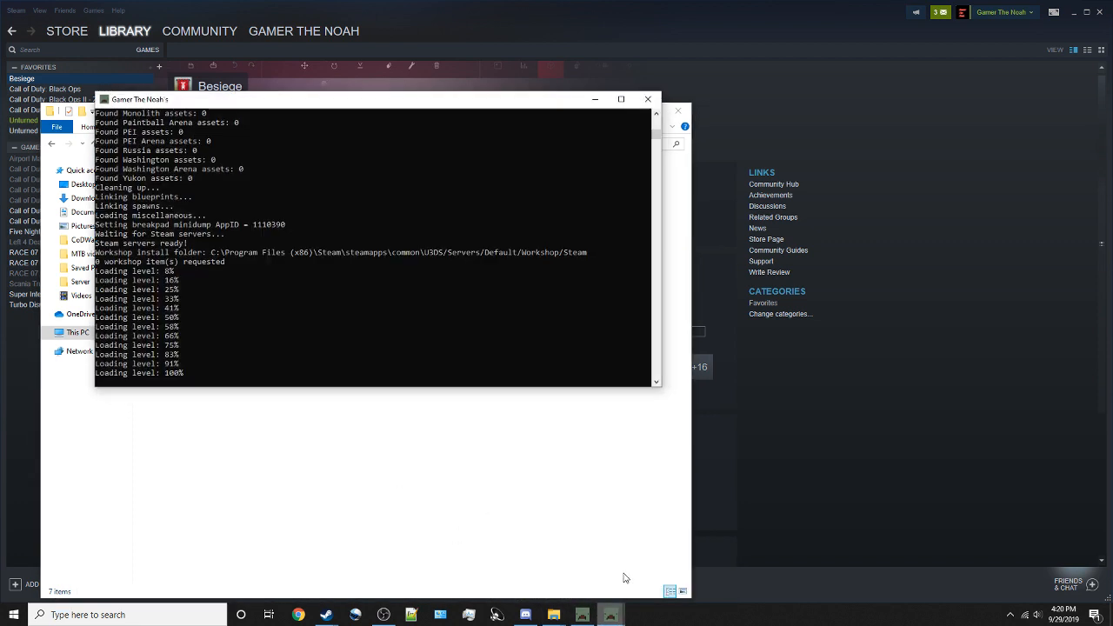
- Switch to the Unturned game, enter its server browser and list the servers on the local network
{"action": "left_click", "coordinate": [595, 99]}
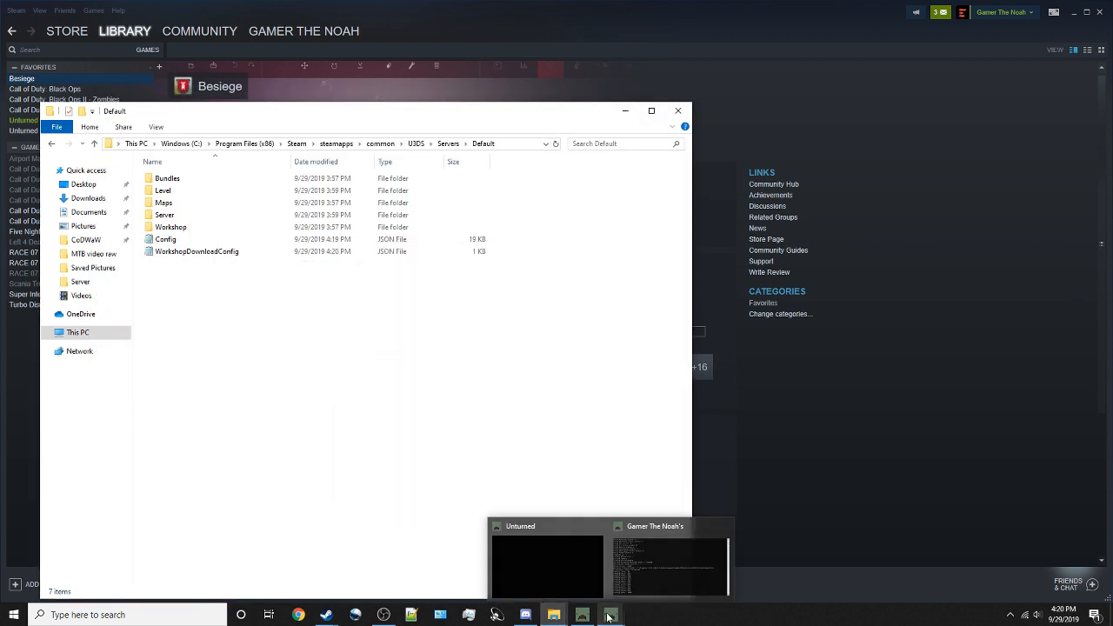
{"action": "left_click", "coordinate": [626, 565]}
{"action": "left_click", "coordinate": [580, 619]}
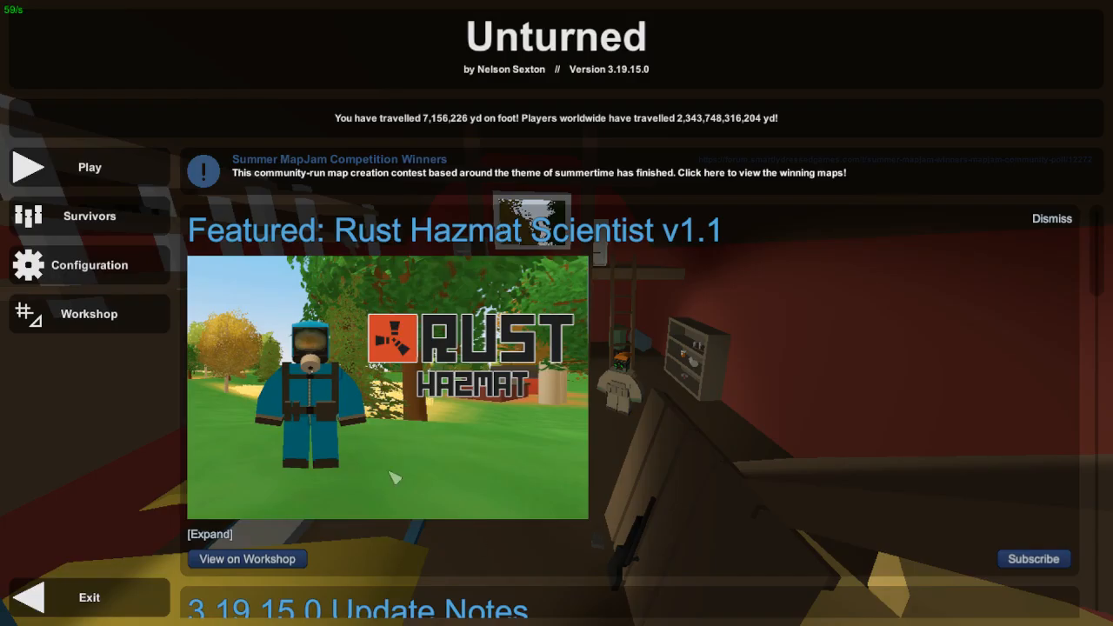
{"action": "left_click", "coordinate": [32, 166]}
{"action": "left_click", "coordinate": [554, 360]}
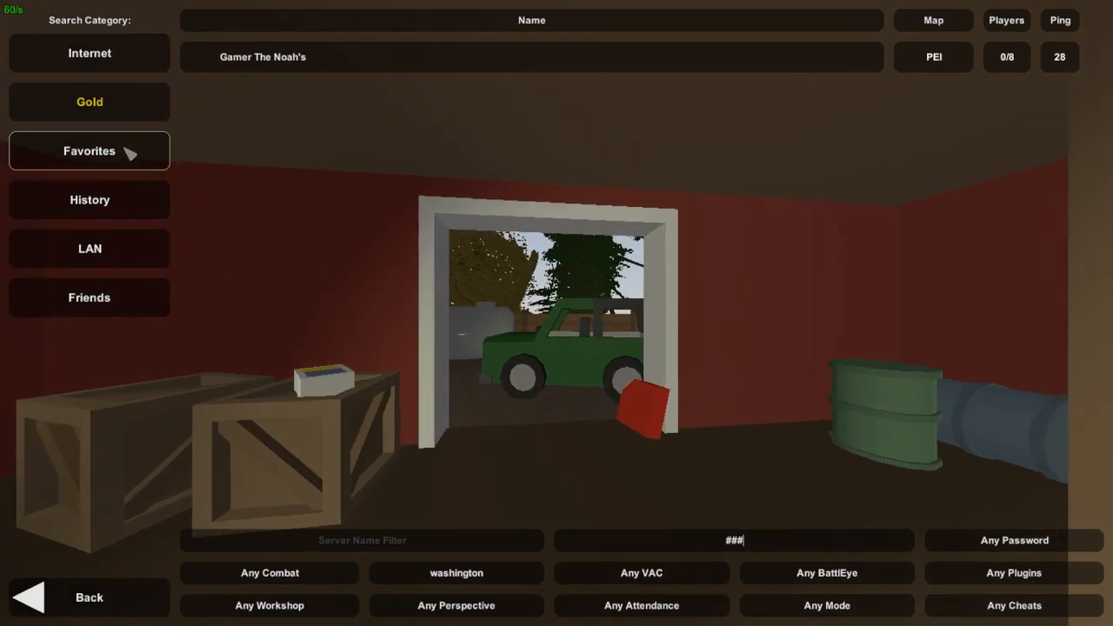
{"action": "left_click", "coordinate": [139, 167]}
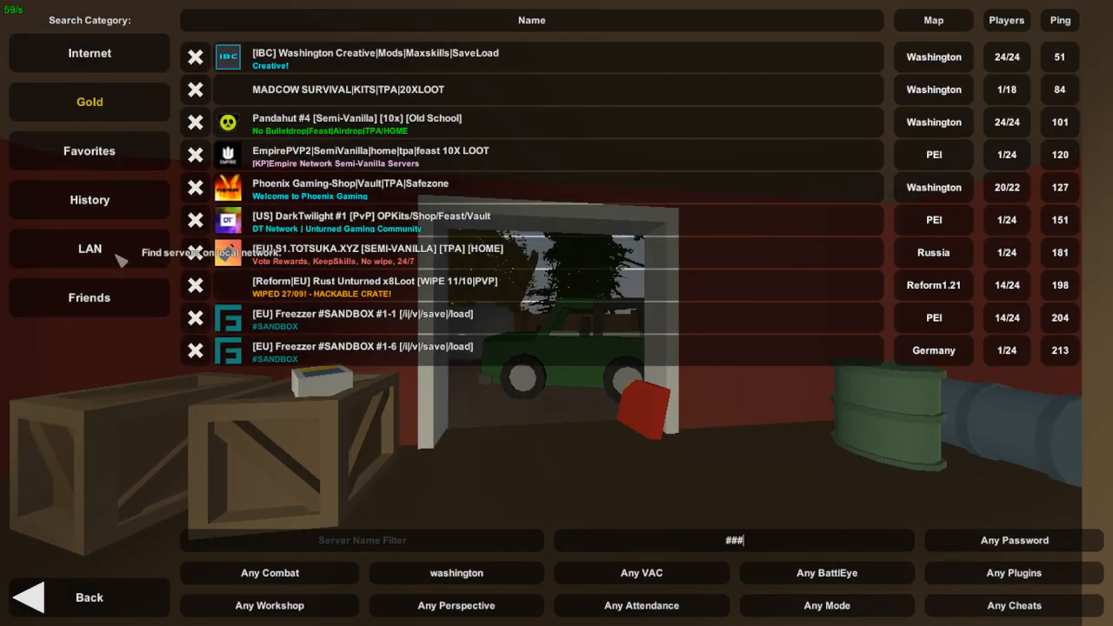
{"action": "left_click", "coordinate": [115, 252]}
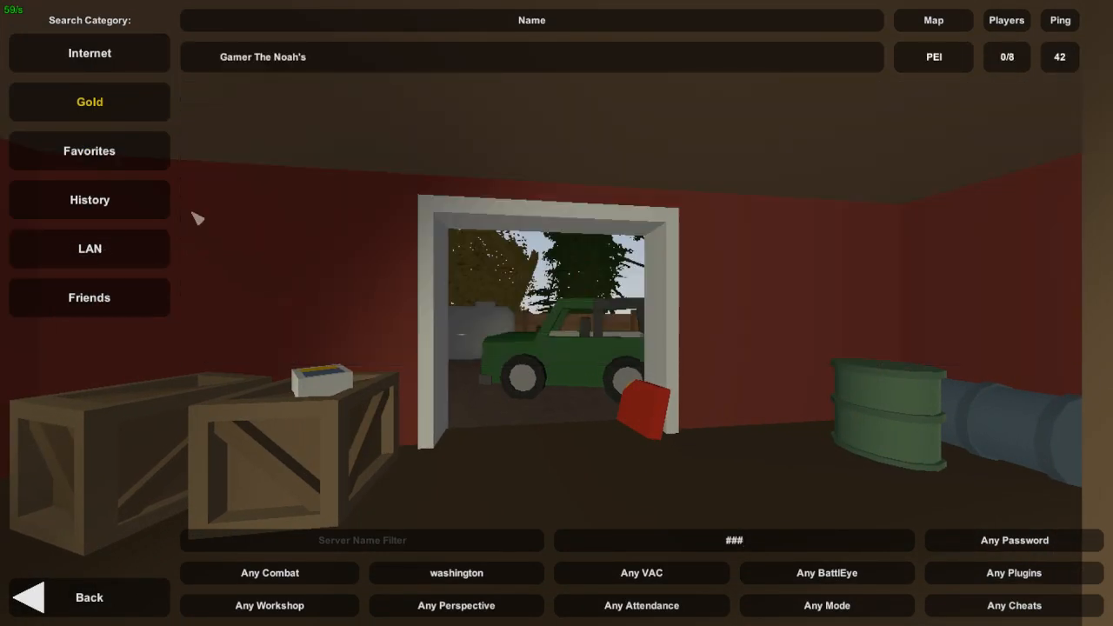
- View the local dedicated server's details page without joining, and return to the server list
{"action": "left_click", "coordinate": [294, 56]}
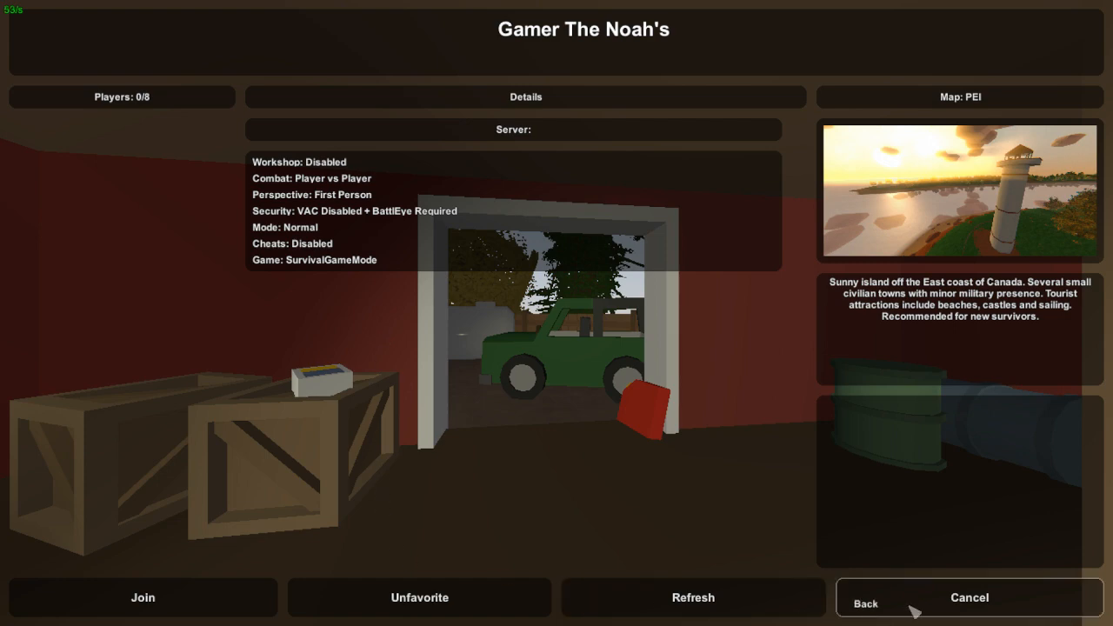
{"action": "left_click", "coordinate": [914, 607]}
{"action": "left_click", "coordinate": [308, 59]}
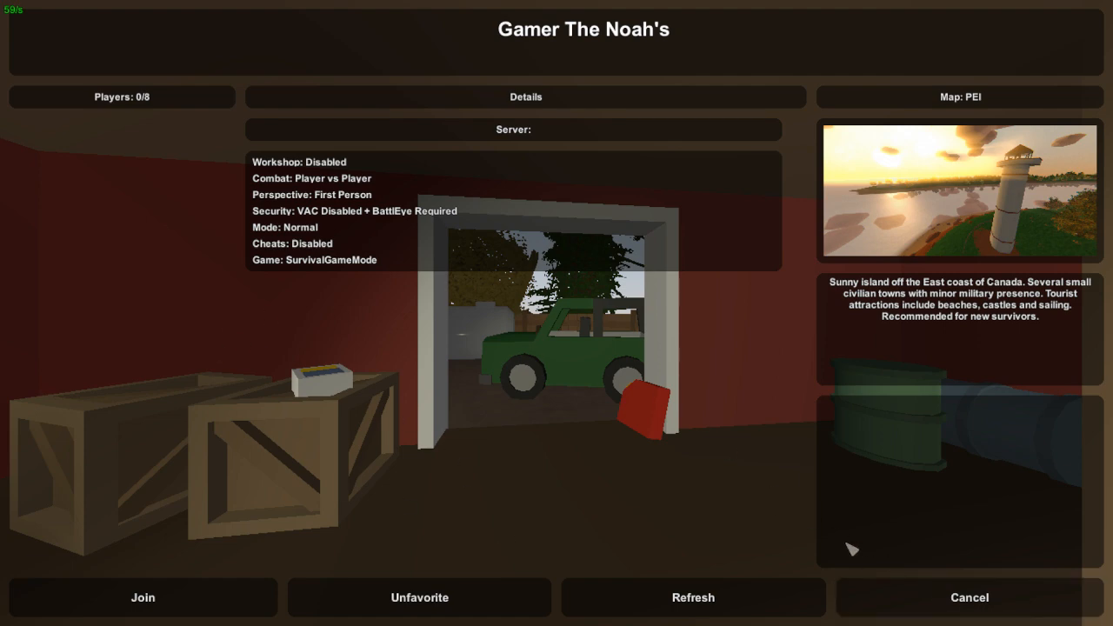
{"action": "left_click", "coordinate": [955, 601]}
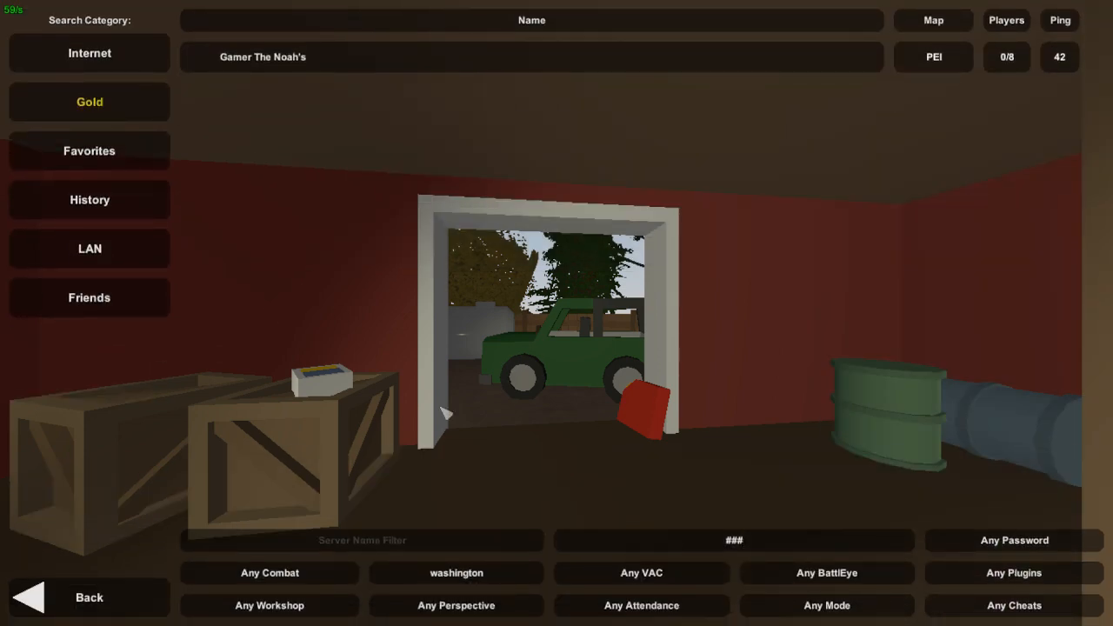
- Bring the dedicated server's console to the front and stop the server with the shutdown command
{"action": "key", "text": "super"}
{"action": "mouse_move", "coordinate": [611, 613]}
{"action": "left_click", "coordinate": [643, 575]}
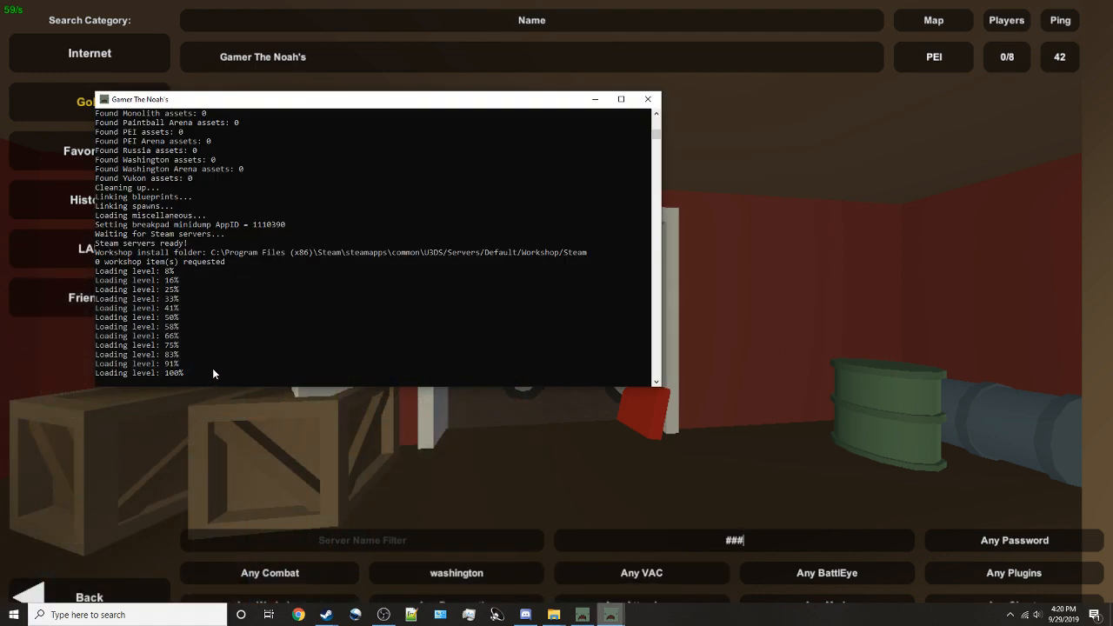
{"action": "type", "text": "shutdown"}
{"action": "key", "text": "Return"}
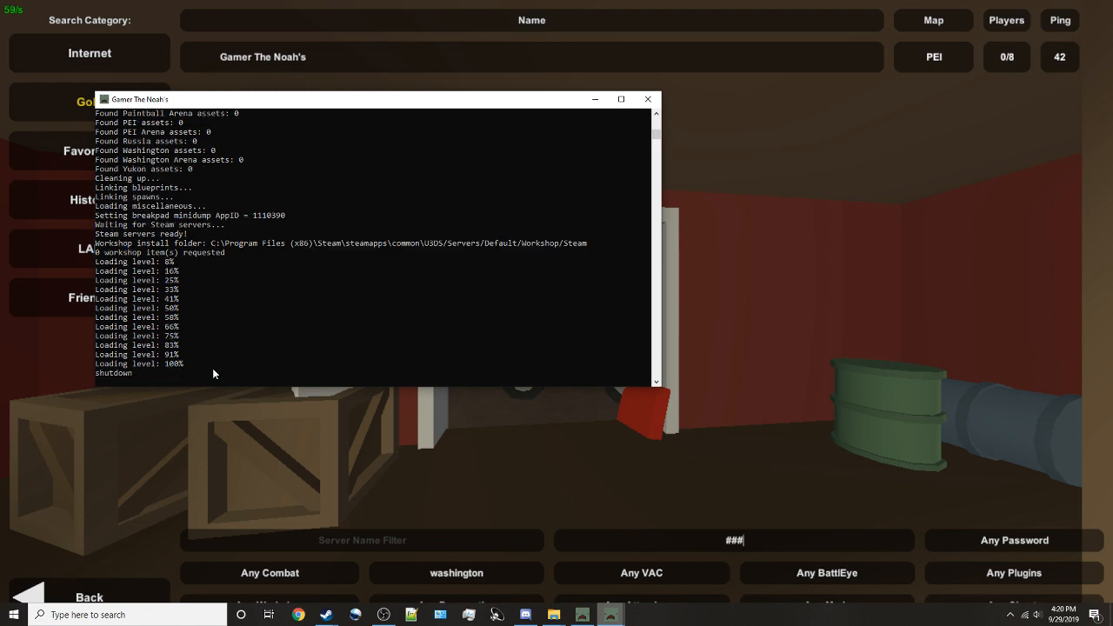
- Bring up the server's Default folder in File Explorer and close the separate Unturned game folder window
{"action": "key", "text": "super"}
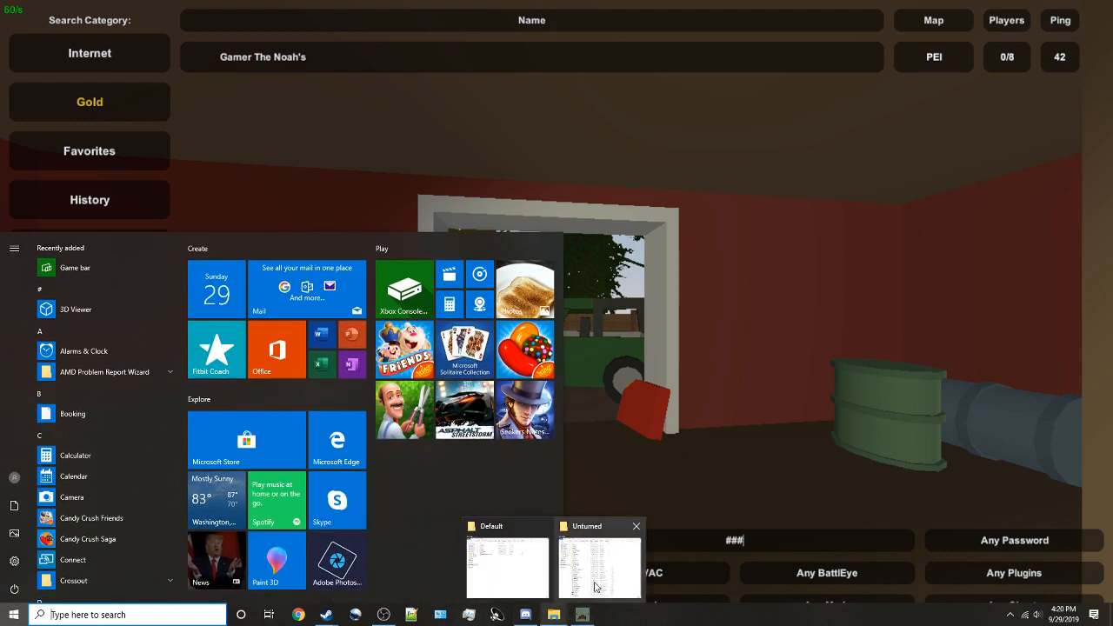
{"action": "left_click", "coordinate": [570, 576]}
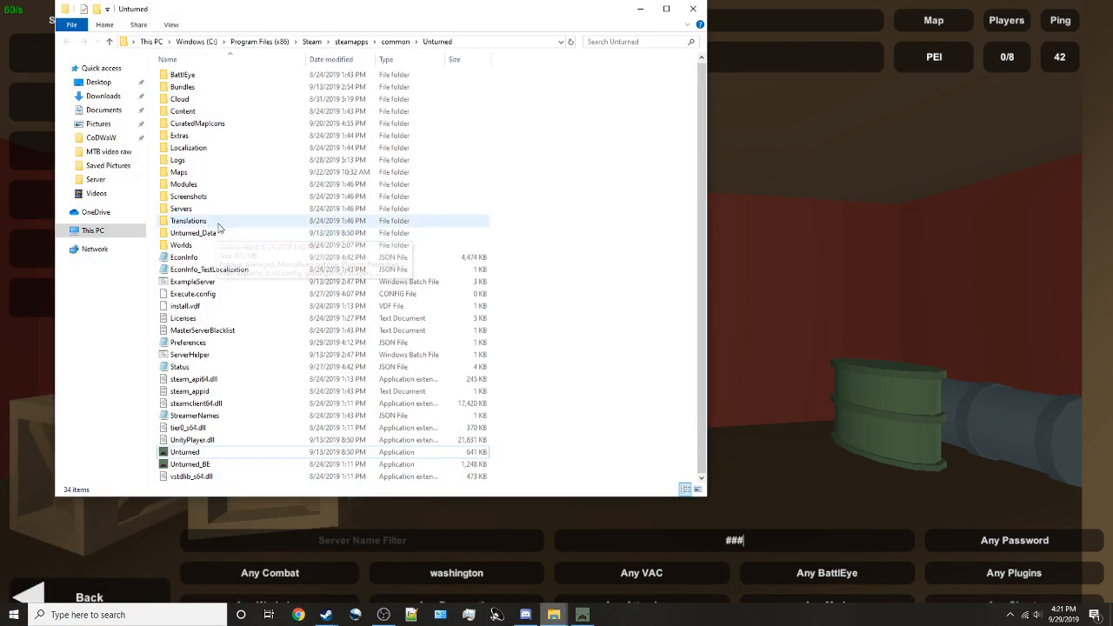
{"action": "mouse_move", "coordinate": [554, 615]}
{"action": "left_click", "coordinate": [522, 574]}
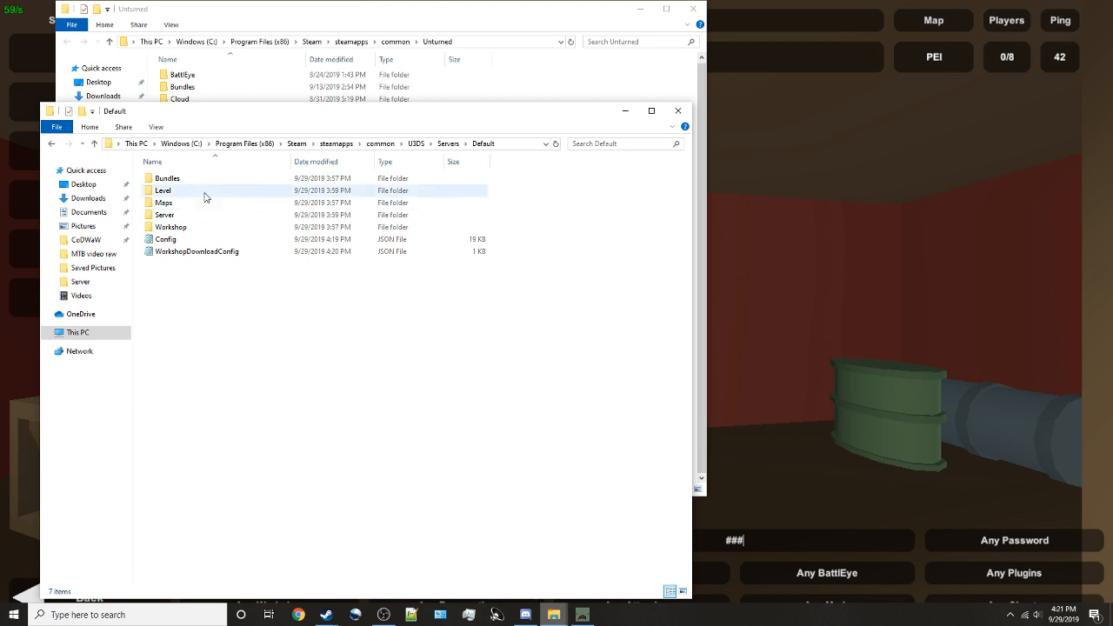
{"action": "left_click", "coordinate": [693, 8]}
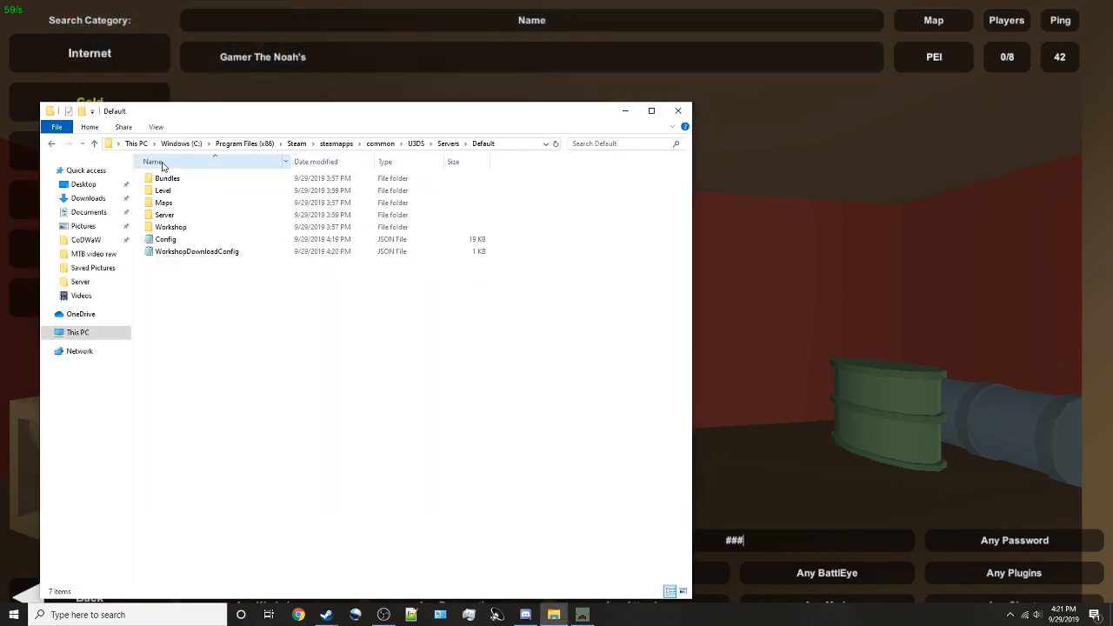
- Open the Commands file in the Server folder and start a new line below the port entry
{"action": "double_click", "coordinate": [226, 217]}
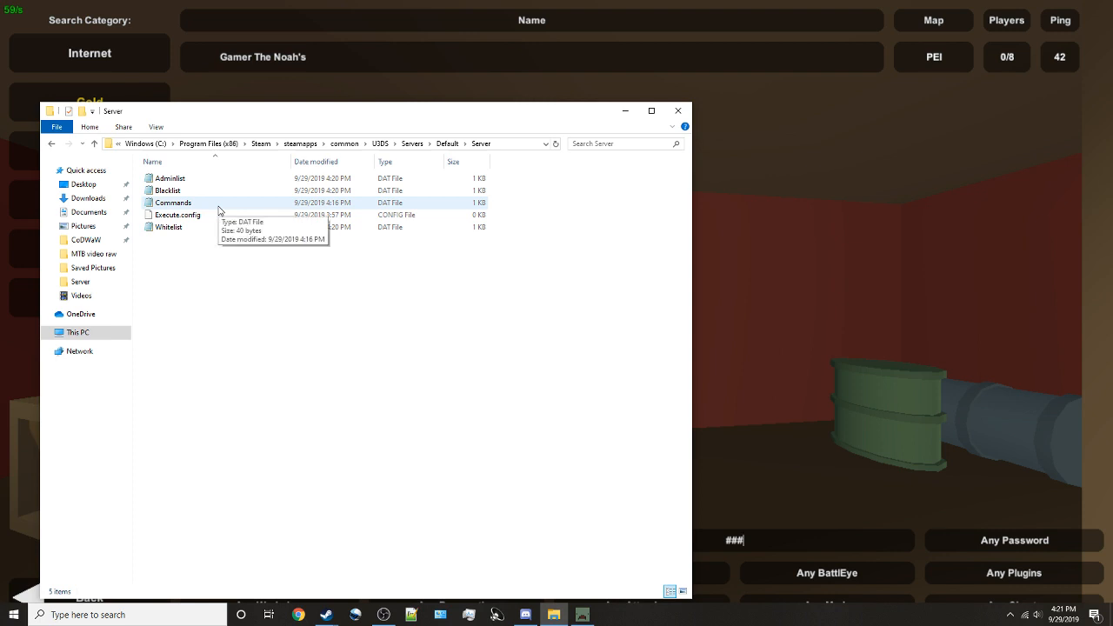
{"action": "double_click", "coordinate": [218, 209]}
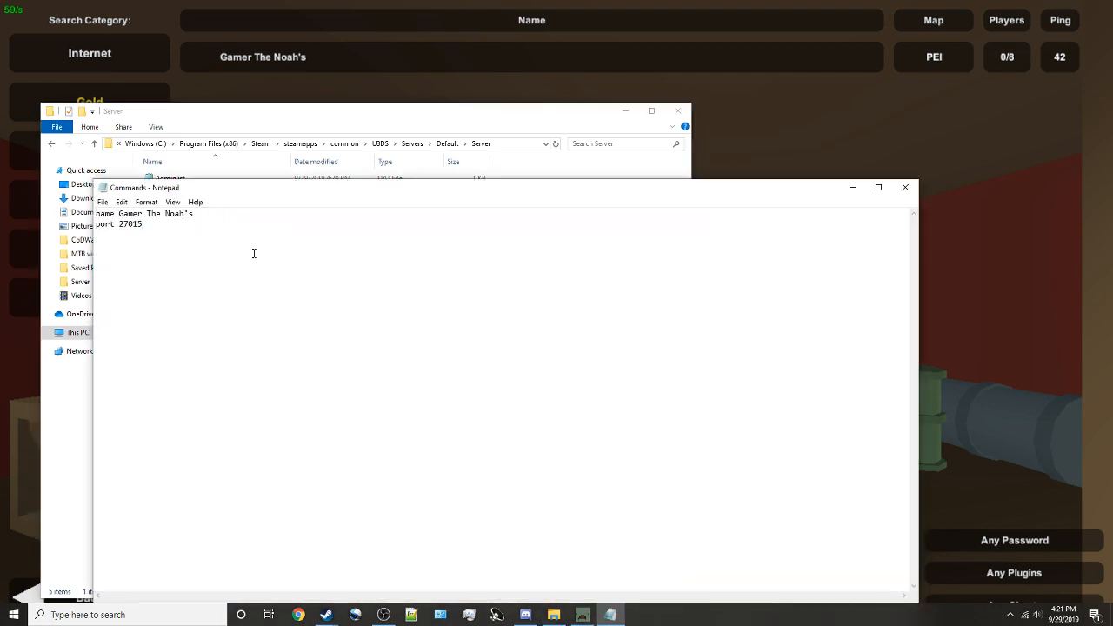
{"action": "key", "text": "Return"}
{"action": "type", "text": "Password"}
{"action": "key", "text": "BackSpace"}
{"action": "key", "text": "BackSpace"}
{"action": "key", "text": "BackSpace"}
{"action": "key", "text": "BackSpace"}
{"action": "key", "text": "BackSpace"}
{"action": "key", "text": "BackSpace"}
{"action": "key", "text": "BackSpace"}
{"action": "key", "text": "BackSpace"}
- Add a mode line below the port, trying normal and hard as alternatives and settling on "mode easy"
{"action": "type", "text": "mode easy"}
{"action": "key", "text": "BackSpace"}
{"action": "key", "text": "BackSpace"}
{"action": "key", "text": "BackSpace"}
{"action": "key", "text": "BackSpace"}
{"action": "type", "text": "normal"}
{"action": "key", "text": "BackSpace"}
{"action": "key", "text": "BackSpace"}
{"action": "key", "text": "BackSpace"}
{"action": "key", "text": "BackSpace"}
{"action": "key", "text": "BackSpace"}
{"action": "key", "text": "BackSpace"}
{"action": "key", "text": "BackSpace"}
{"action": "type", "text": "hard"}
{"action": "key", "text": "BackSpace"}
{"action": "key", "text": "BackSpace"}
{"action": "key", "text": "BackSpace"}
{"action": "key", "text": "BackSpace"}
{"action": "type", "text": "easy"}
- Add a cycle line below the mode, first with 86400, and change its value to 600
{"action": "type", "text": "cyc"}
{"action": "type", "text": "le"}
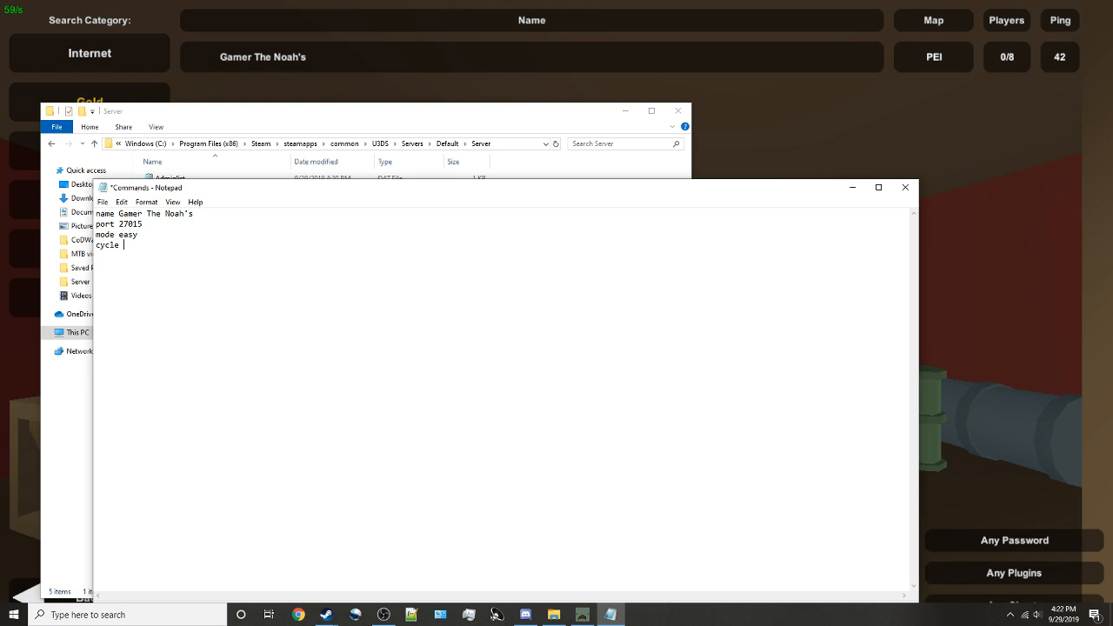
{"action": "type", "text": "86400"}
{"action": "left_click_drag", "start_coordinate": [148, 245], "coordinate": [125, 250]}
{"action": "type", "text": "600"}
- Highlight the mode and cycle lines, and close the Commands file with its changes saved
{"action": "left_click_drag", "start_coordinate": [142, 235], "coordinate": [121, 235]}
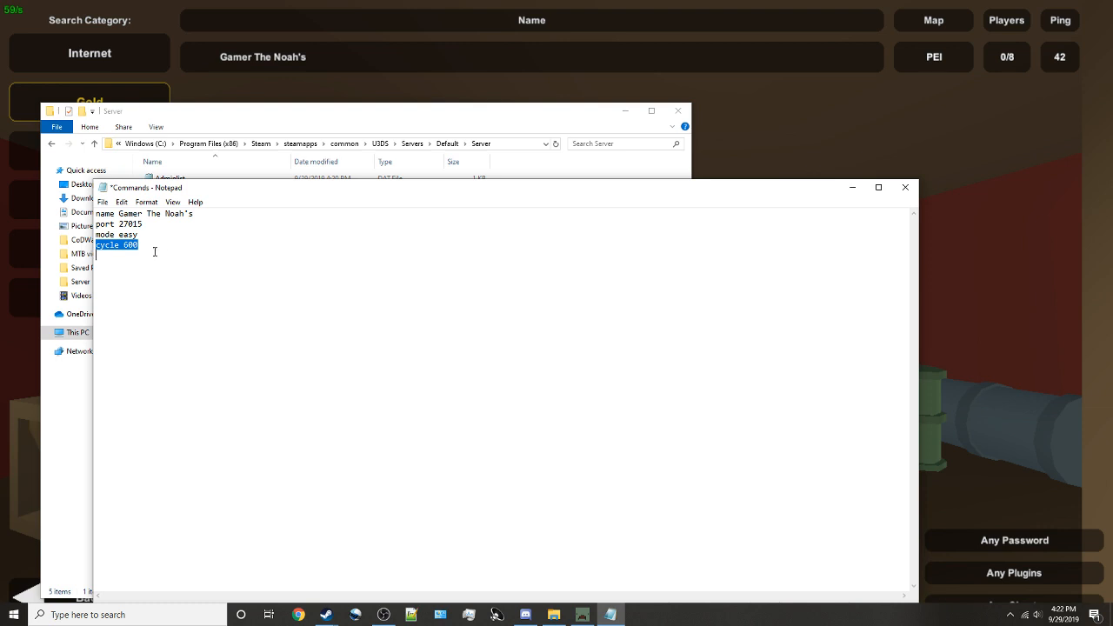
{"action": "left_click", "coordinate": [146, 237]}
{"action": "left_click", "coordinate": [139, 246]}
{"action": "left_click", "coordinate": [905, 187]}
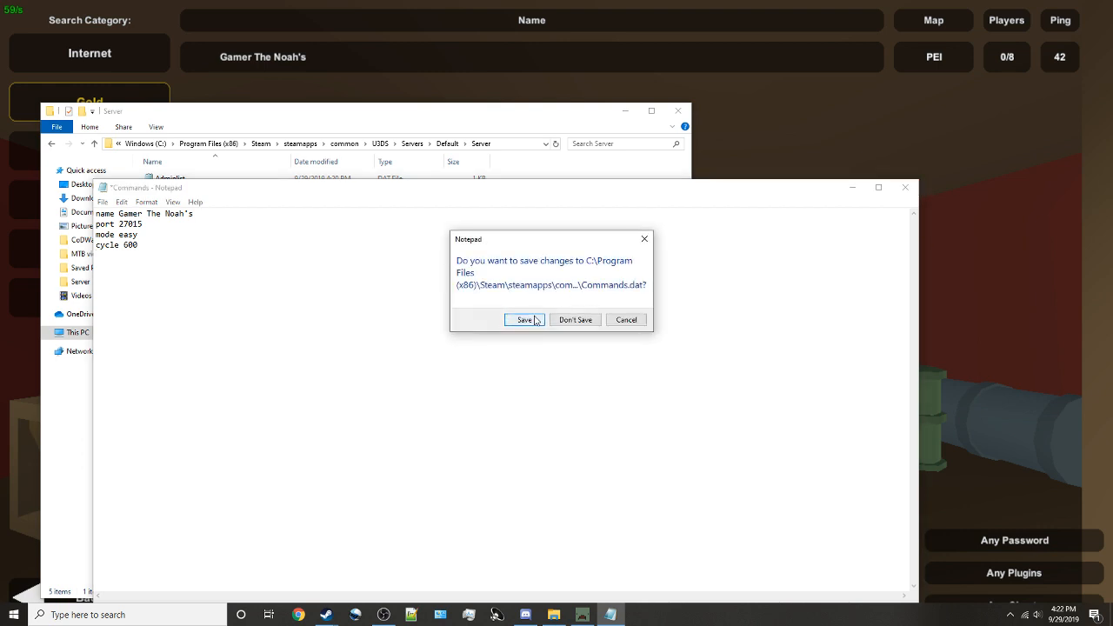
{"action": "left_click", "coordinate": [538, 320]}
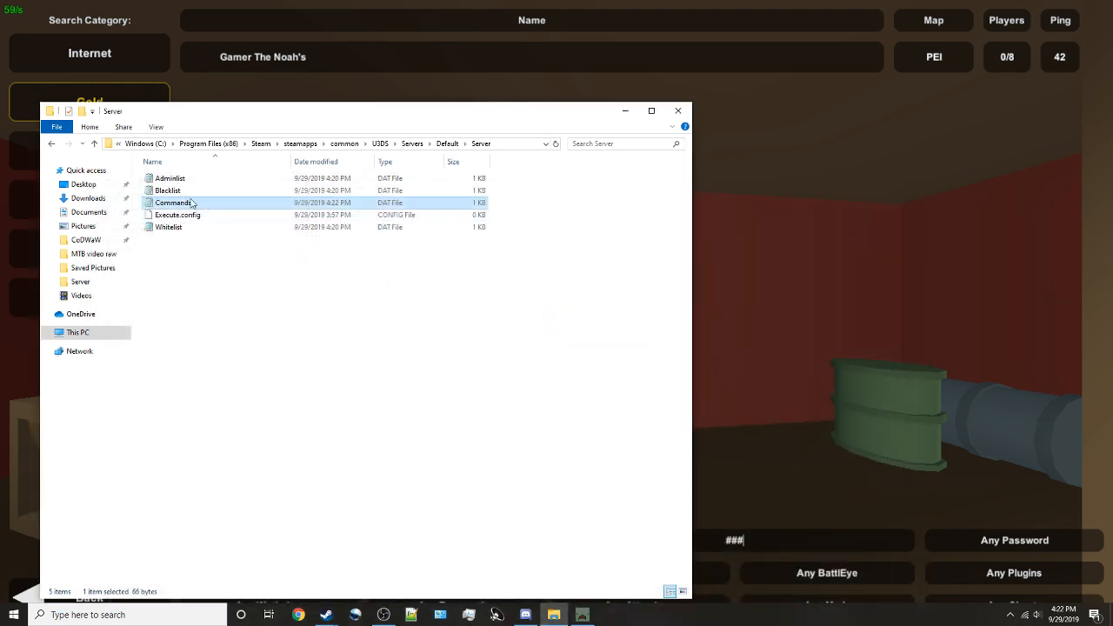
- Return to the Default folder, open its Config file and move the Notepad window higher on the screen
{"action": "key", "text": "BackSpace"}
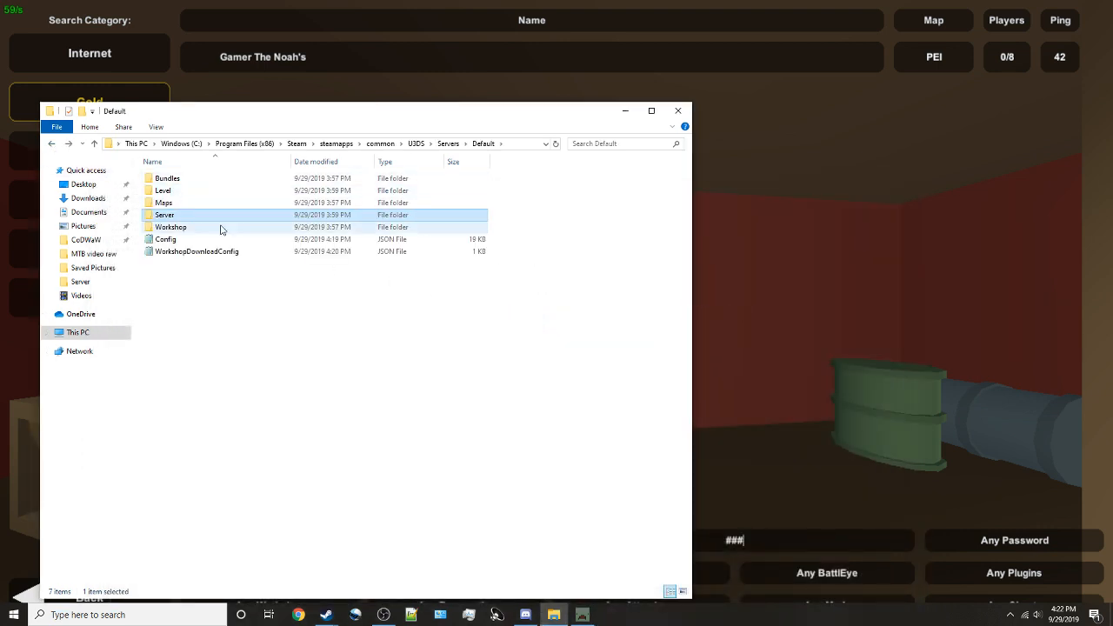
{"action": "left_click", "coordinate": [193, 243]}
{"action": "double_click", "coordinate": [193, 245]}
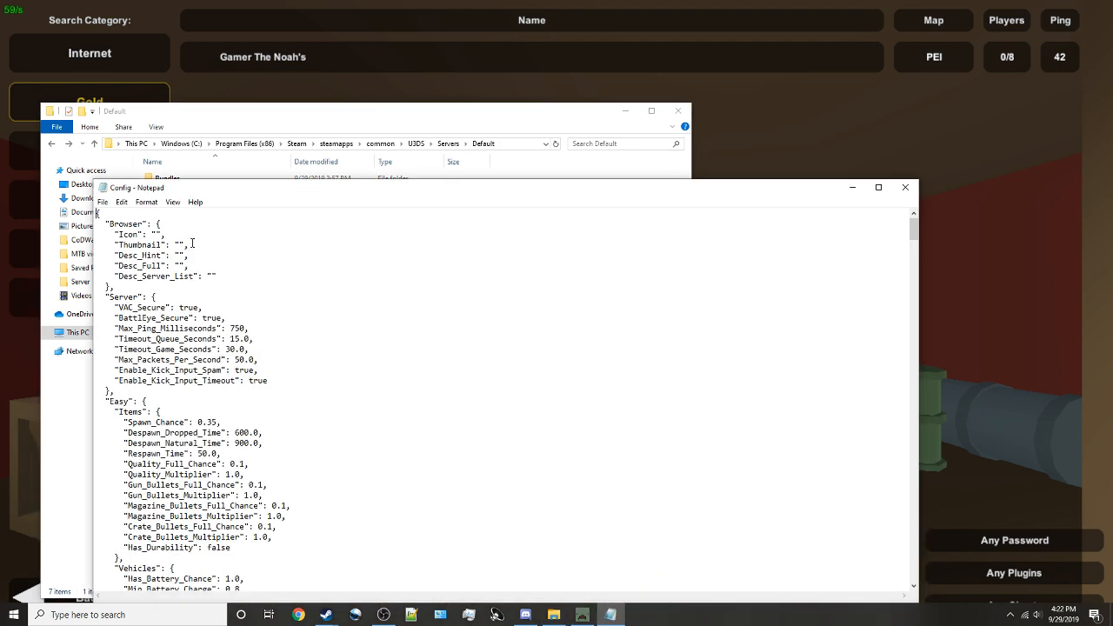
{"action": "left_click_drag", "start_coordinate": [258, 192], "coordinate": [263, 101]}
- Highlight the whole Easy section of the Config file to examine which settings it covers
{"action": "scroll", "coordinate": [158, 296], "scroll_direction": "down", "scroll_amount": 2}
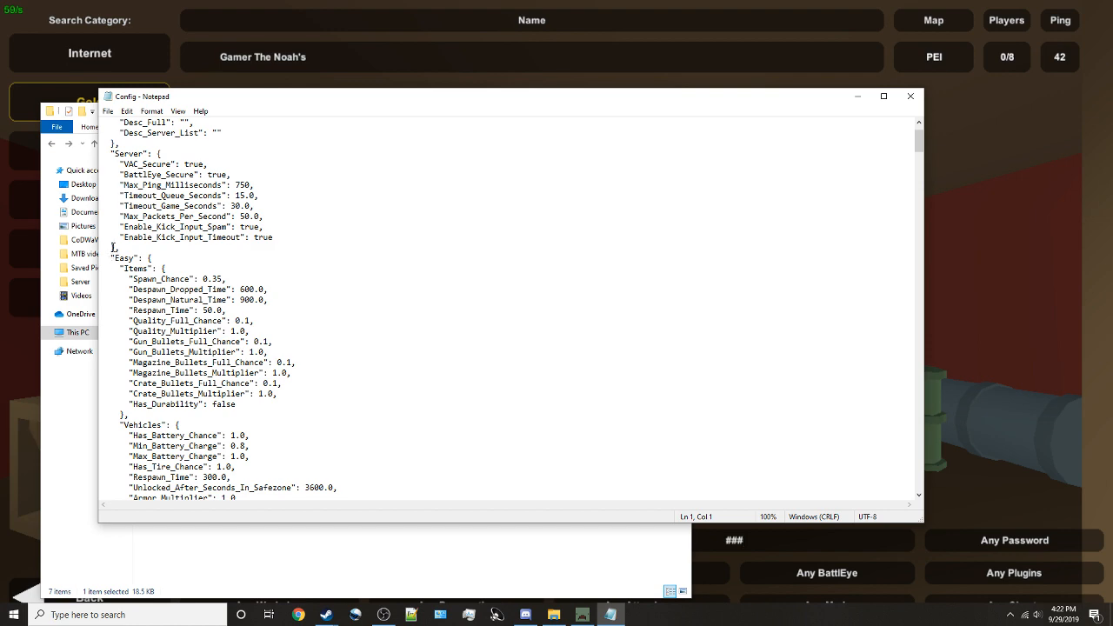
{"action": "left_click_drag", "start_coordinate": [108, 256], "coordinate": [298, 296]}
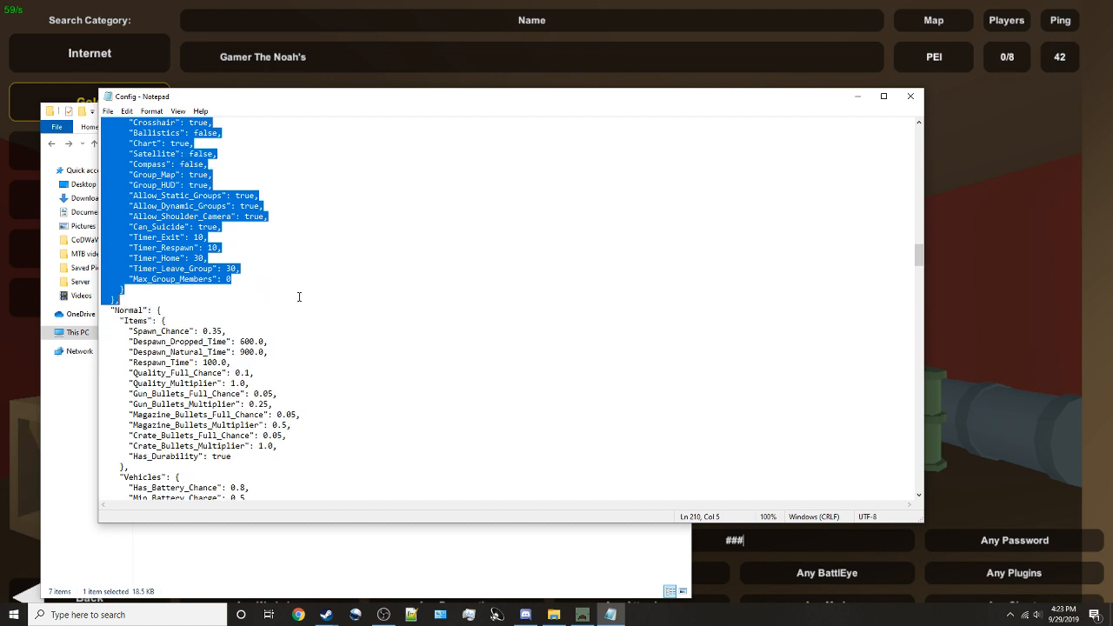
{"action": "scroll", "coordinate": [122, 308], "scroll_direction": "up", "scroll_amount": 20}
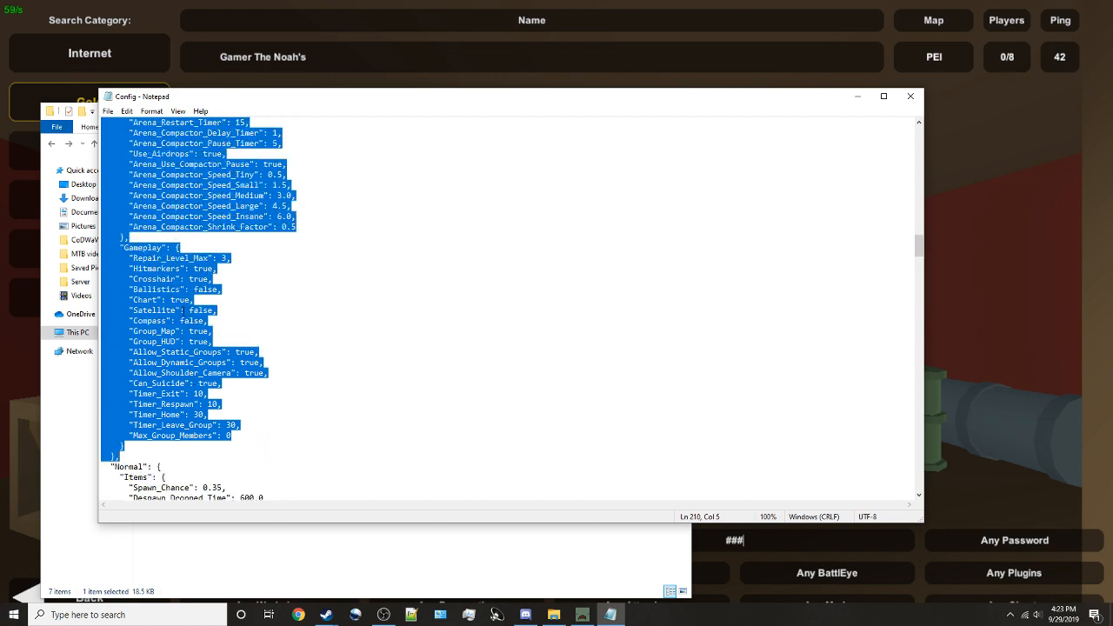
{"action": "scroll", "coordinate": [123, 308], "scroll_direction": "up", "scroll_amount": 20}
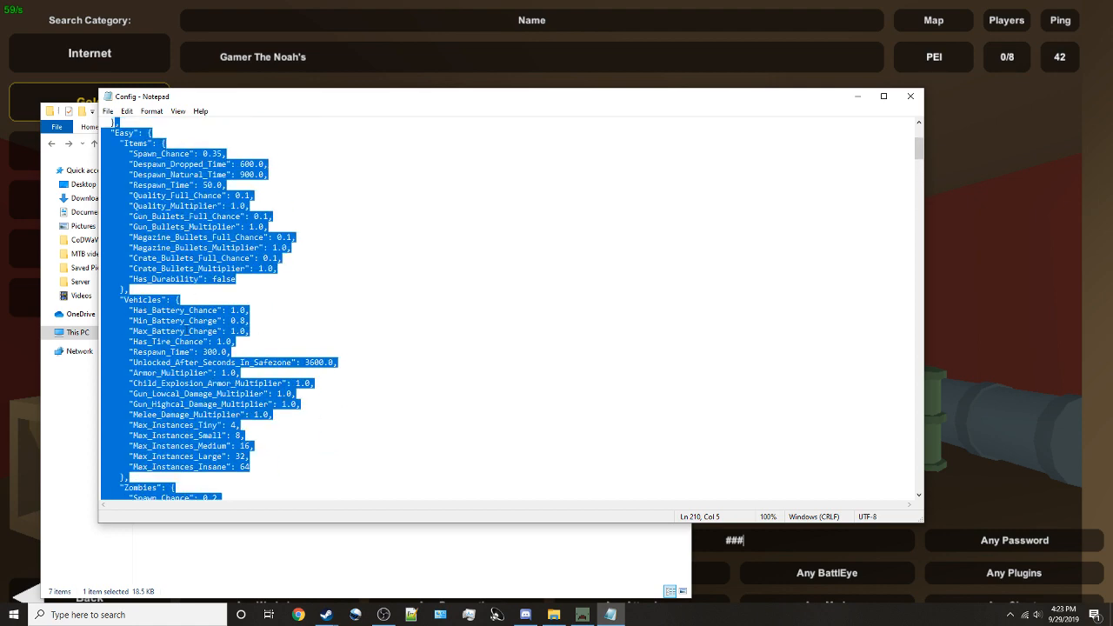
{"action": "left_click", "coordinate": [358, 295]}
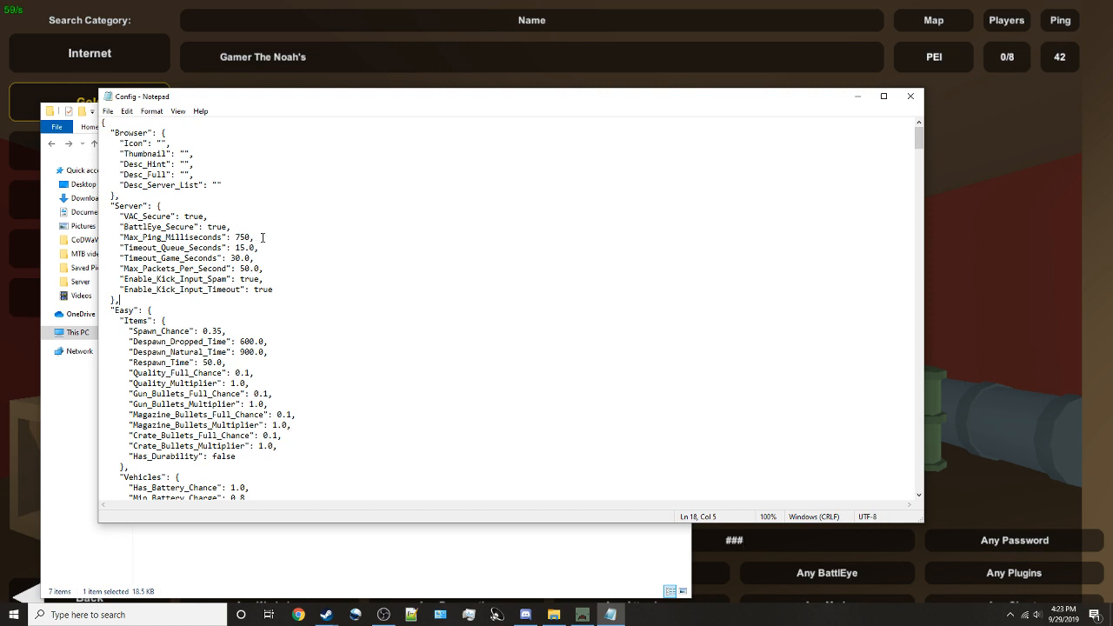
- Point out the BattlEye_Secure setting in the Config file's Server section
{"action": "left_click", "coordinate": [209, 226]}
{"action": "double_click", "coordinate": [209, 226]}
{"action": "left_click", "coordinate": [266, 222]}
- Set Spawn_Chance to 1 for Items in the Easy section
{"action": "scroll", "coordinate": [168, 387], "scroll_direction": "down", "scroll_amount": 2}
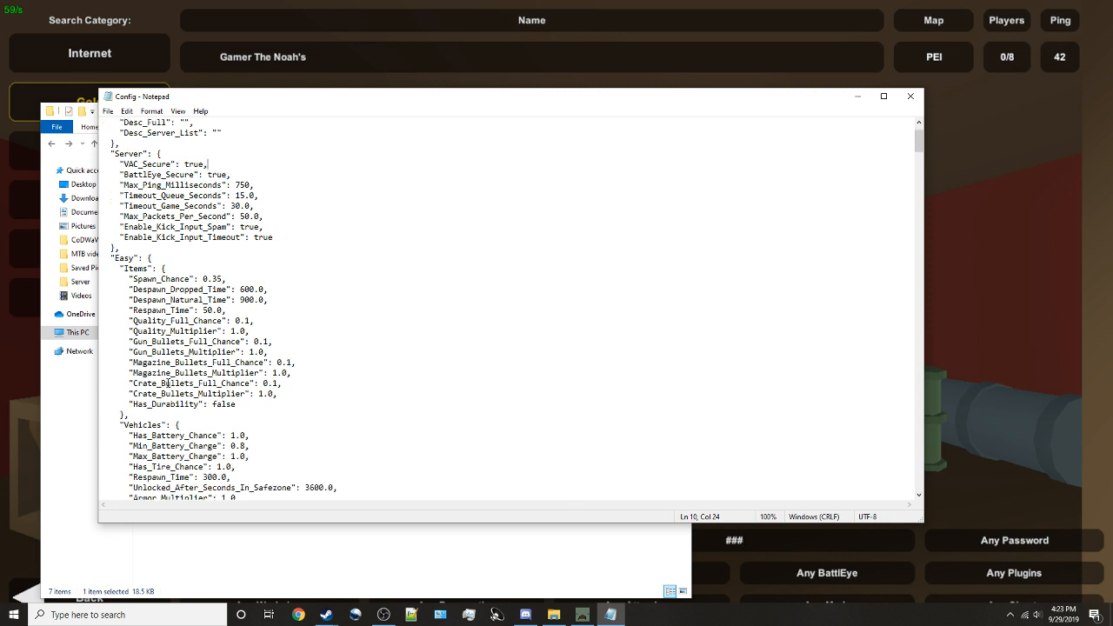
{"action": "left_click", "coordinate": [223, 278]}
{"action": "key", "text": "BackSpace"}
{"action": "key", "text": "BackSpace"}
{"action": "key", "text": "BackSpace"}
{"action": "key", "text": "BackSpace"}
{"action": "type", "text": "1"}
- Highlight the Despawn_Dropped_Time and Despawn_Natural_Time values of the Easy items to examine them
{"action": "left_click_drag", "start_coordinate": [240, 289], "coordinate": [265, 289]}
{"action": "left_click", "coordinate": [265, 289]}
{"action": "left_click_drag", "start_coordinate": [241, 299], "coordinate": [265, 299]}
{"action": "left_click", "coordinate": [259, 300]}
{"action": "left_click", "coordinate": [273, 298]}
- Set Respawn_Time to 3 for Items in the Easy section
{"action": "left_click", "coordinate": [223, 309]}
{"action": "key", "text": "BackSpace"}
{"action": "key", "text": "BackSpace"}
{"action": "key", "text": "BackSpace"}
{"action": "key", "text": "BackSpace"}
{"action": "left_click_drag", "start_coordinate": [127, 310], "coordinate": [209, 311]}
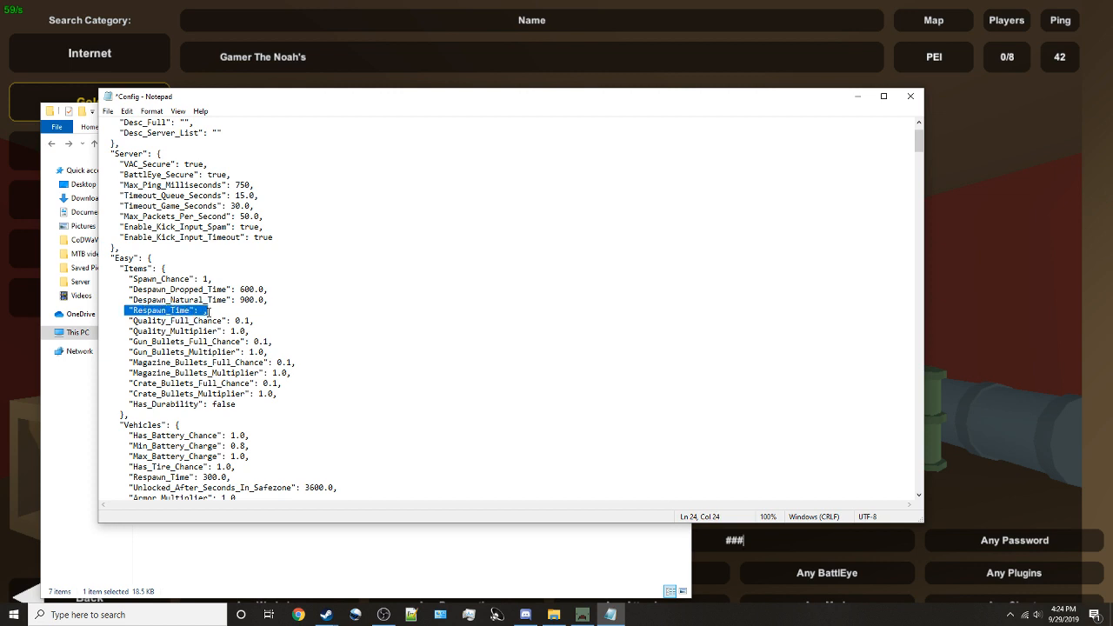
{"action": "left_click", "coordinate": [208, 311]}
{"action": "left_click", "coordinate": [205, 311]}
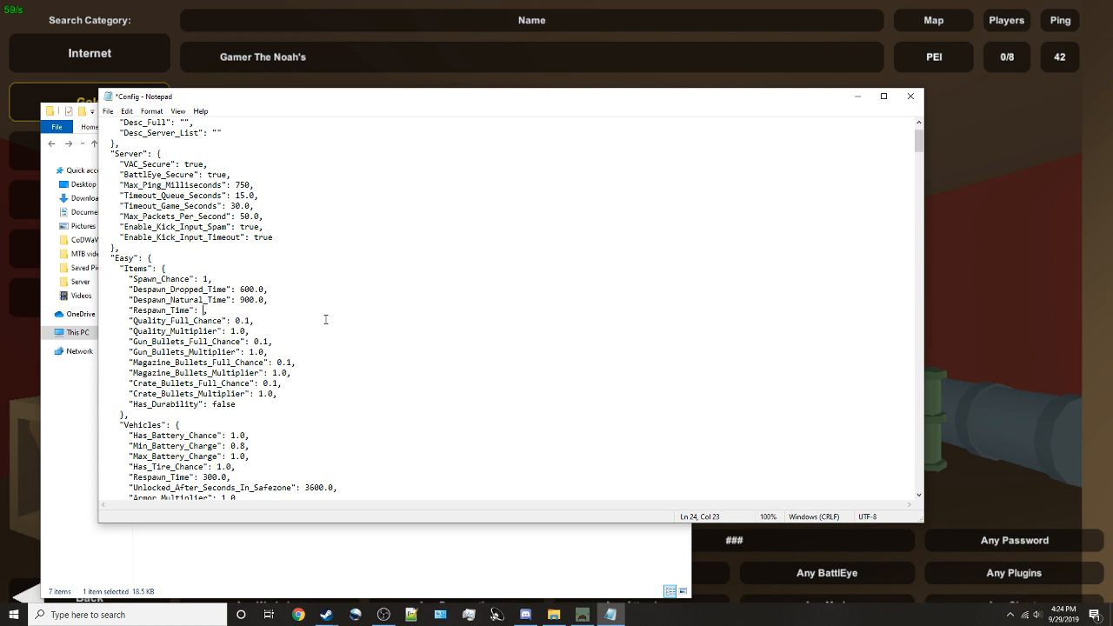
{"action": "type", "text": "3,"}
- Highlight the Has_Durability setting of the Easy items to examine it
{"action": "left_click_drag", "start_coordinate": [237, 404], "coordinate": [125, 406]}
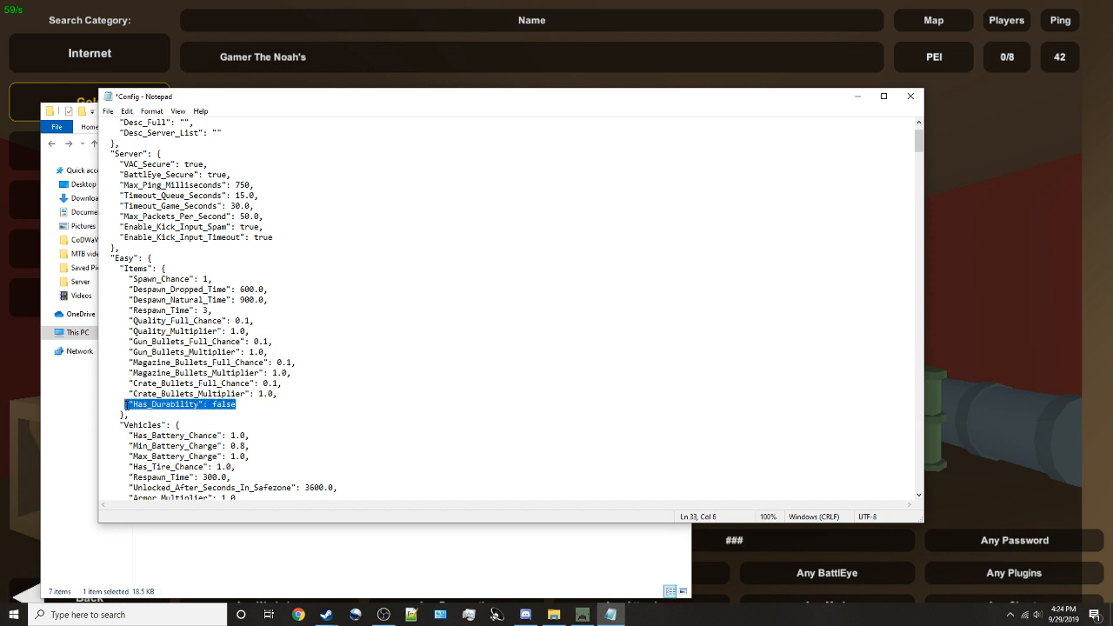
{"action": "left_click_drag", "start_coordinate": [238, 404], "coordinate": [133, 403]}
{"action": "left_click", "coordinate": [232, 404]}
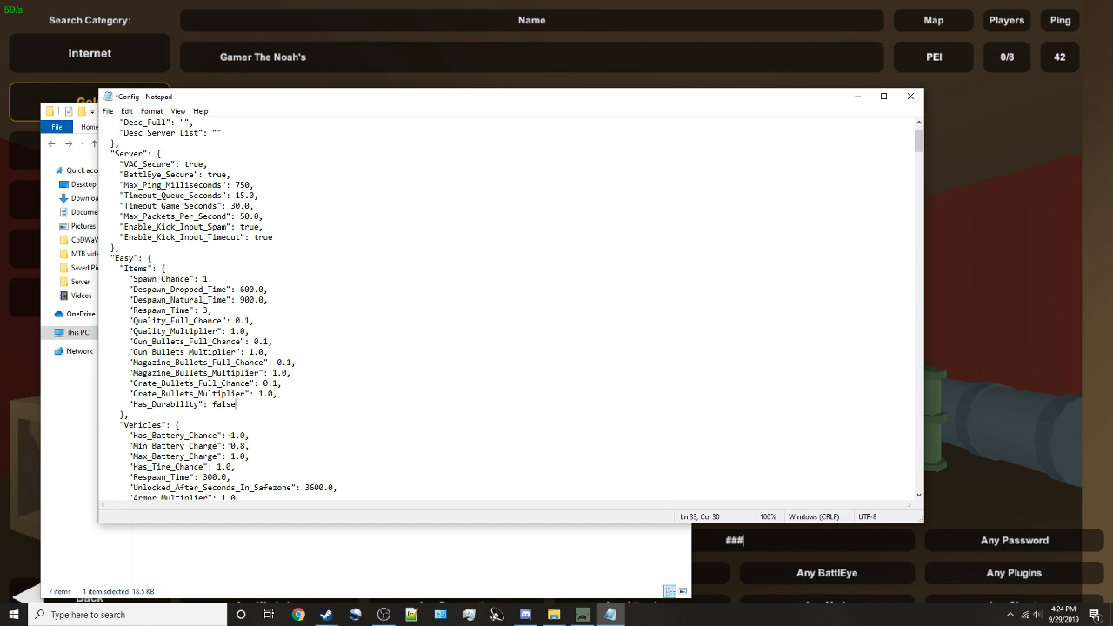
- Review the battery and tire chance settings under Vehicles in the Easy section
{"action": "scroll", "coordinate": [230, 439], "scroll_direction": "down", "scroll_amount": 5}
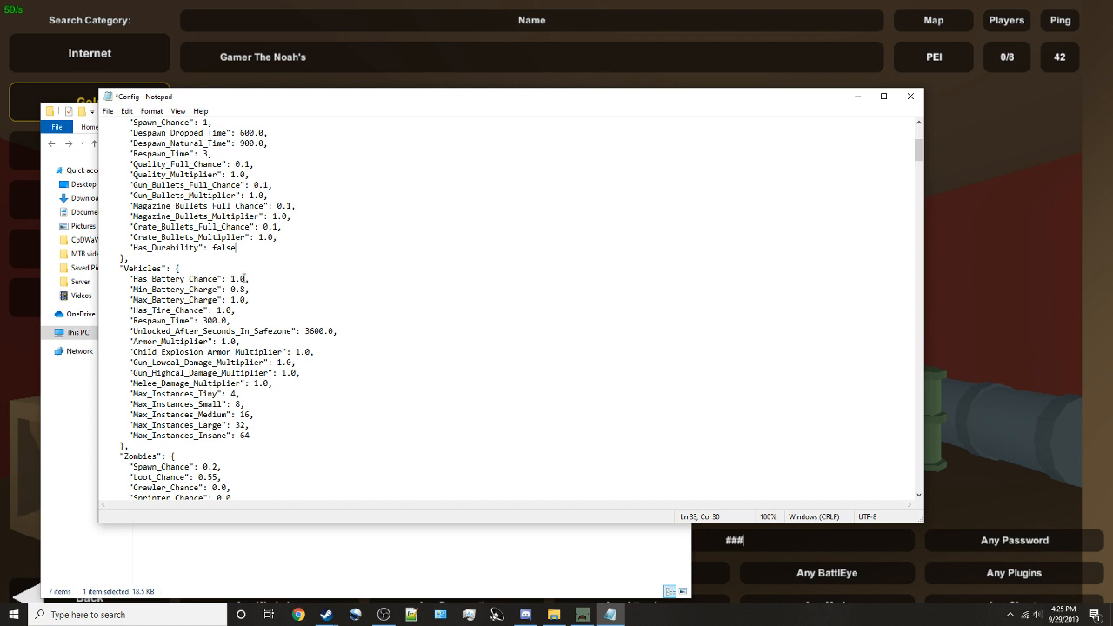
{"action": "left_click", "coordinate": [258, 279]}
{"action": "left_click_drag", "start_coordinate": [233, 311], "coordinate": [217, 311]}
{"action": "left_click", "coordinate": [234, 311]}
{"action": "left_click", "coordinate": [244, 312]}
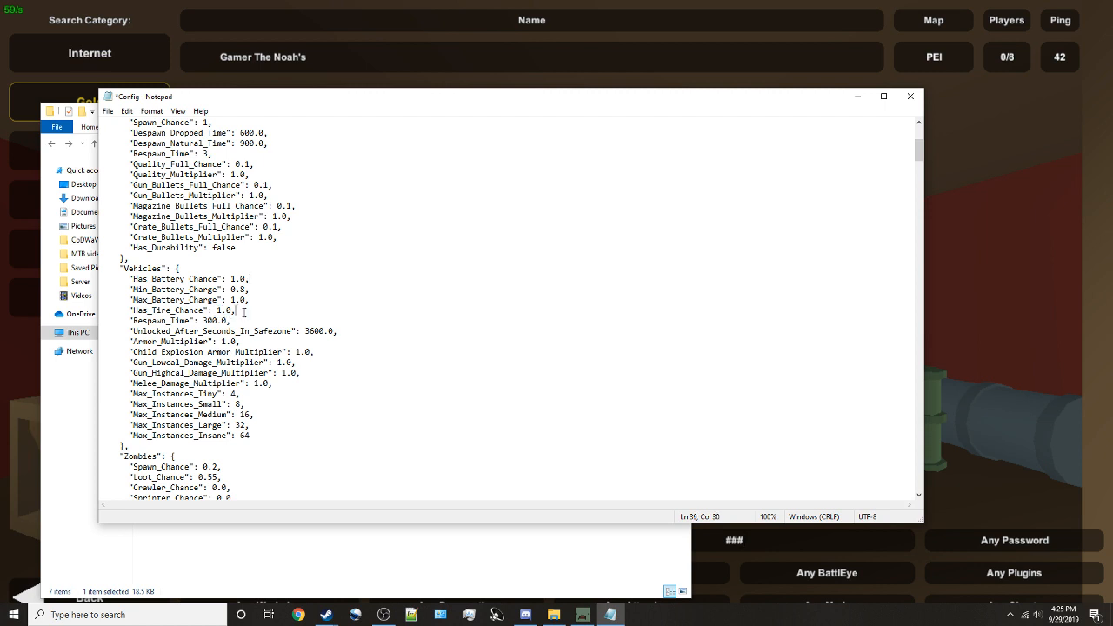
- Highlight the Respawn_Time setting under Vehicles in the Easy section to examine it
{"action": "left_click", "coordinate": [229, 321]}
{"action": "left_click_drag", "start_coordinate": [201, 321], "coordinate": [131, 321]}
{"action": "left_click", "coordinate": [231, 321]}
{"action": "left_click", "coordinate": [131, 321]}
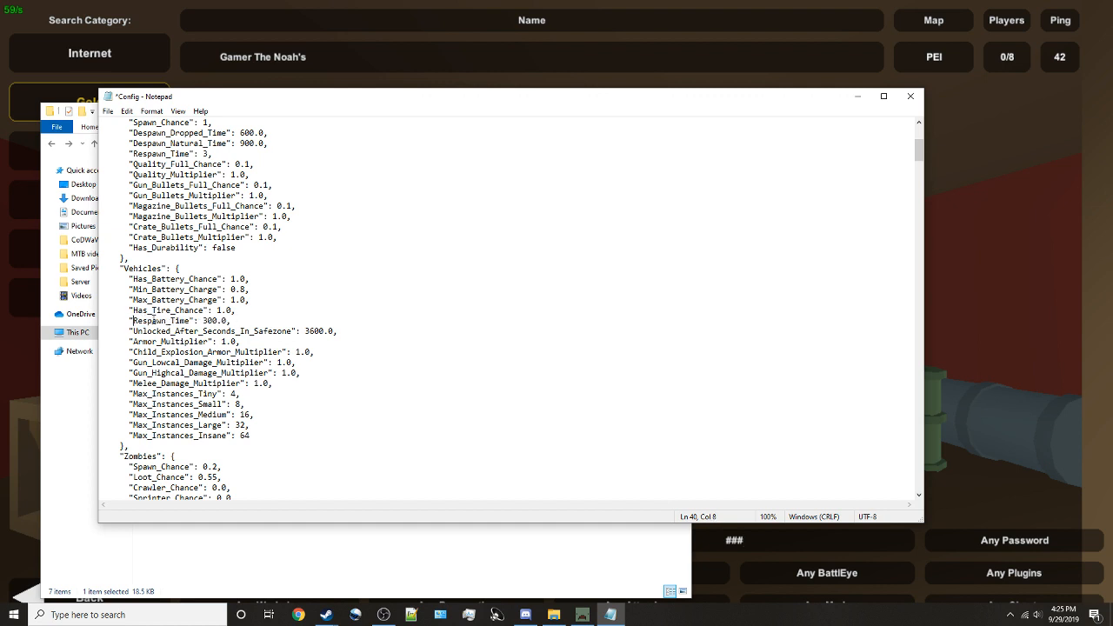
- Set Loot_Chance to 1 under Zombies in the Easy section
{"action": "left_click", "coordinate": [229, 320]}
{"action": "scroll", "coordinate": [200, 384], "scroll_direction": "down", "scroll_amount": 5}
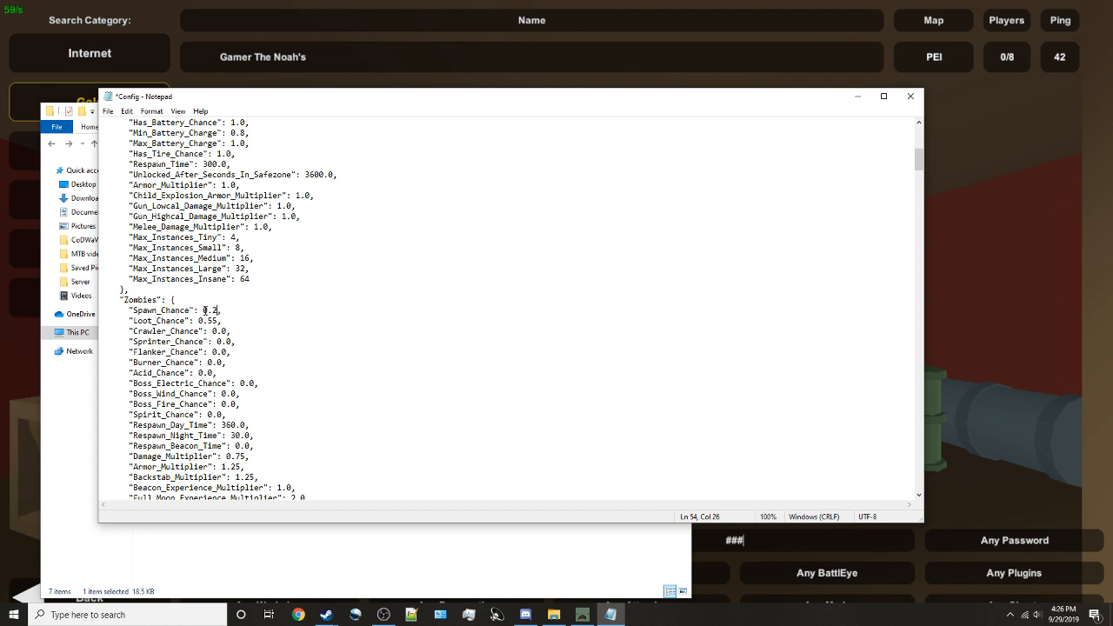
{"action": "left_click", "coordinate": [219, 321]}
{"action": "key", "text": "BackSpace"}
{"action": "key", "text": "BackSpace"}
{"action": "key", "text": "BackSpace"}
{"action": "key", "text": "BackSpace"}
{"action": "type", "text": "1"}
- Highlight the special zombie chances from Crawler_Chance to Acid_Chance to examine them
{"action": "left_click_drag", "start_coordinate": [131, 331], "coordinate": [254, 370]}
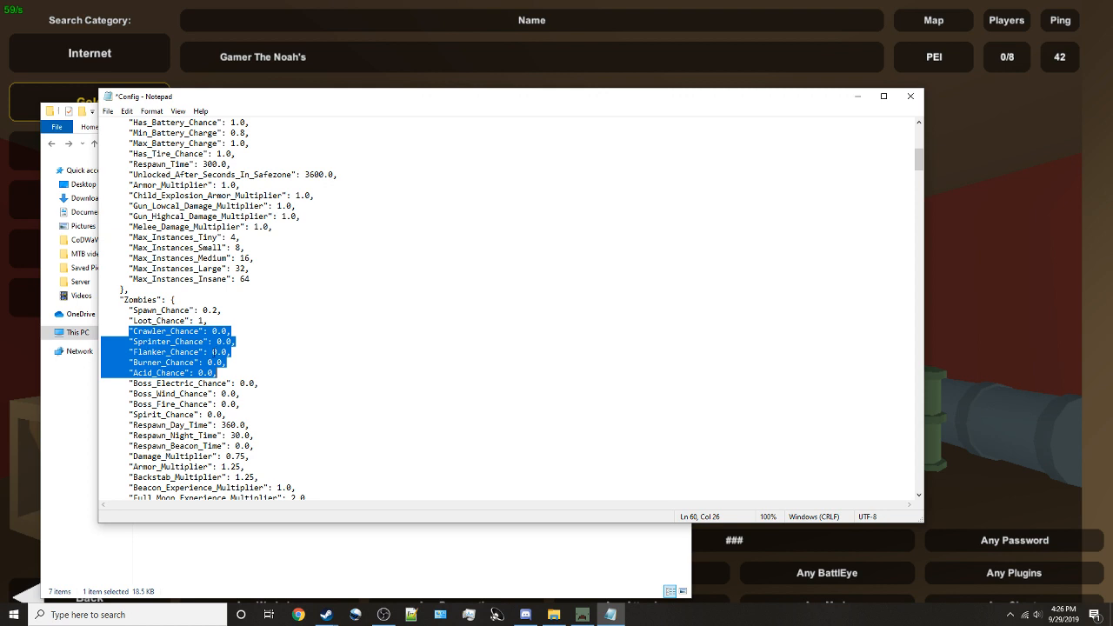
{"action": "left_click", "coordinate": [226, 333]}
{"action": "left_click_drag", "start_coordinate": [213, 331], "coordinate": [253, 361]}
{"action": "left_click", "coordinate": [216, 331]}
{"action": "left_click", "coordinate": [260, 361]}
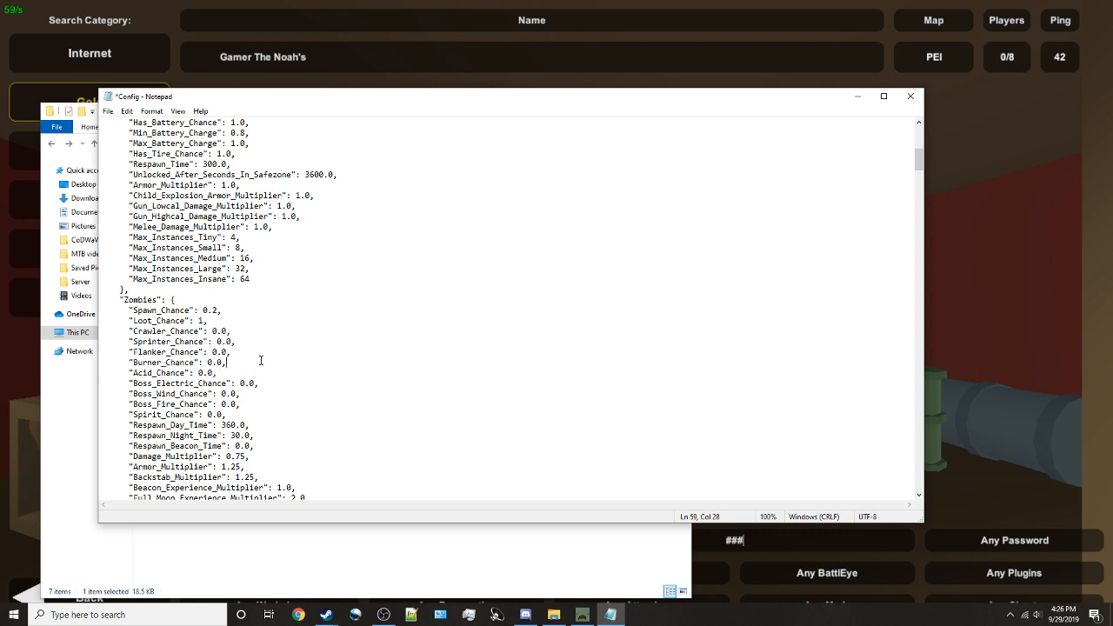
- Set both Min_Drops and Max_Drops to 10 under Zombies in the Easy section
{"action": "scroll", "coordinate": [289, 391], "scroll_direction": "down", "scroll_amount": 2}
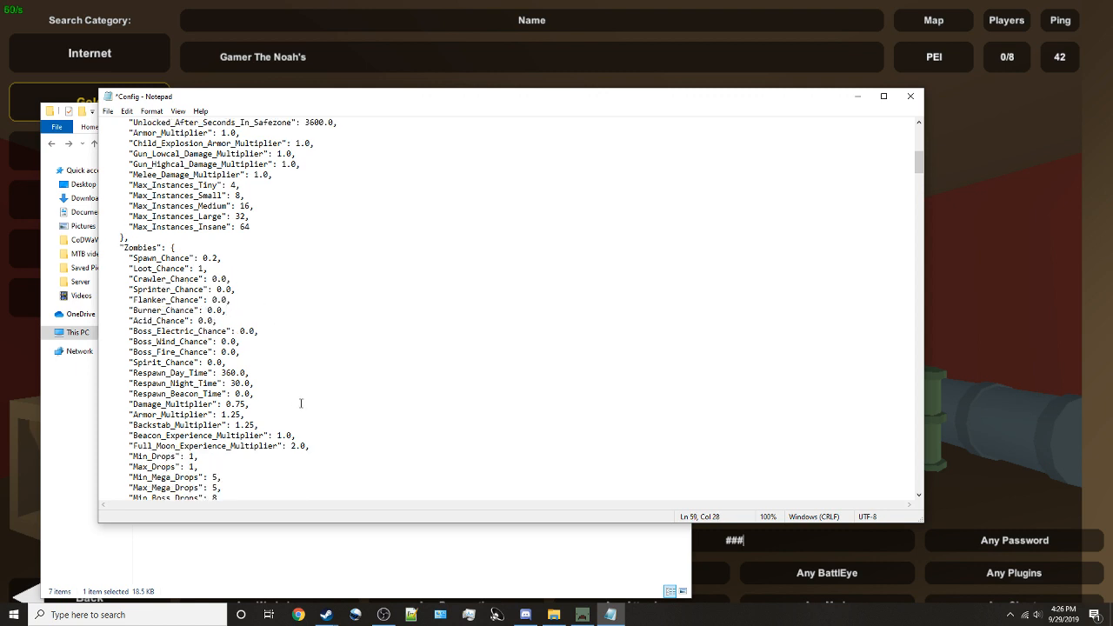
{"action": "scroll", "coordinate": [301, 403], "scroll_direction": "down", "scroll_amount": 3}
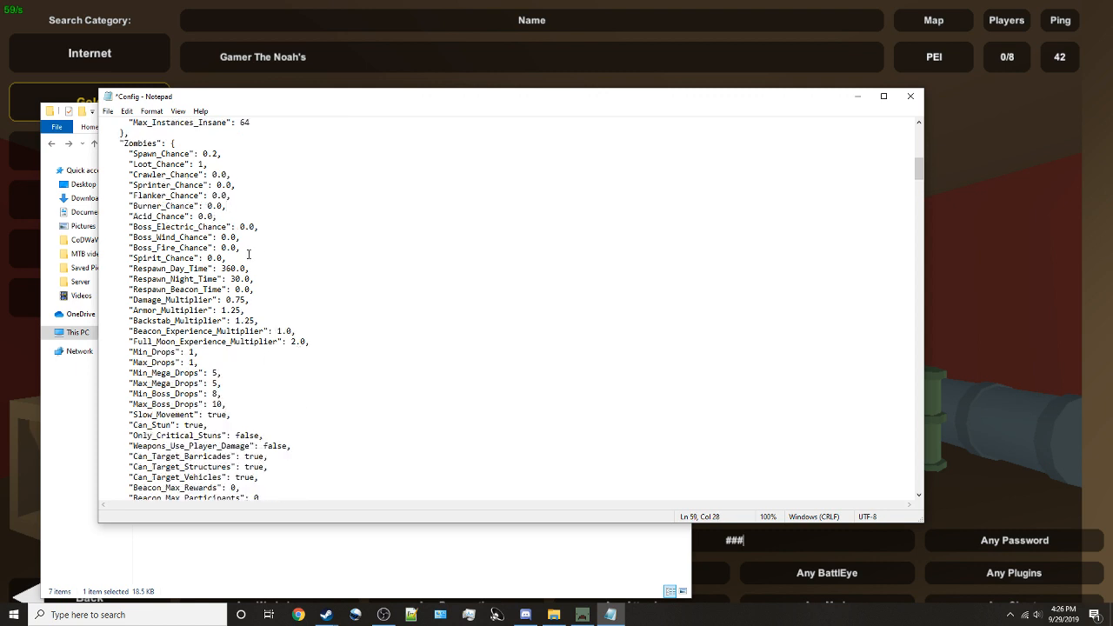
{"action": "left_click", "coordinate": [196, 353]}
{"action": "key", "text": "BackSpace"}
{"action": "type", "text": "10"}
{"action": "key", "text": "Down"}
{"action": "type", "text": "0"}
- Set Min_Mega_Drops to 10 and Max_Mega_Drops to 15 for the Easy zombies
{"action": "left_click", "coordinate": [217, 374]}
{"action": "left_click_drag", "start_coordinate": [127, 372], "coordinate": [233, 381]}
{"action": "left_click", "coordinate": [252, 376]}
{"action": "key", "text": "Left"}
{"action": "key", "text": "BackSpace"}
{"action": "type", "text": "10"}
{"action": "key", "text": "Down"}
{"action": "key", "text": "BackSpace"}
{"action": "type", "text": "15"}
- Highlight the Slow_Movement and Can_Stun settings of the Easy zombies to examine them
{"action": "scroll", "coordinate": [230, 416], "scroll_direction": "down", "scroll_amount": 2}
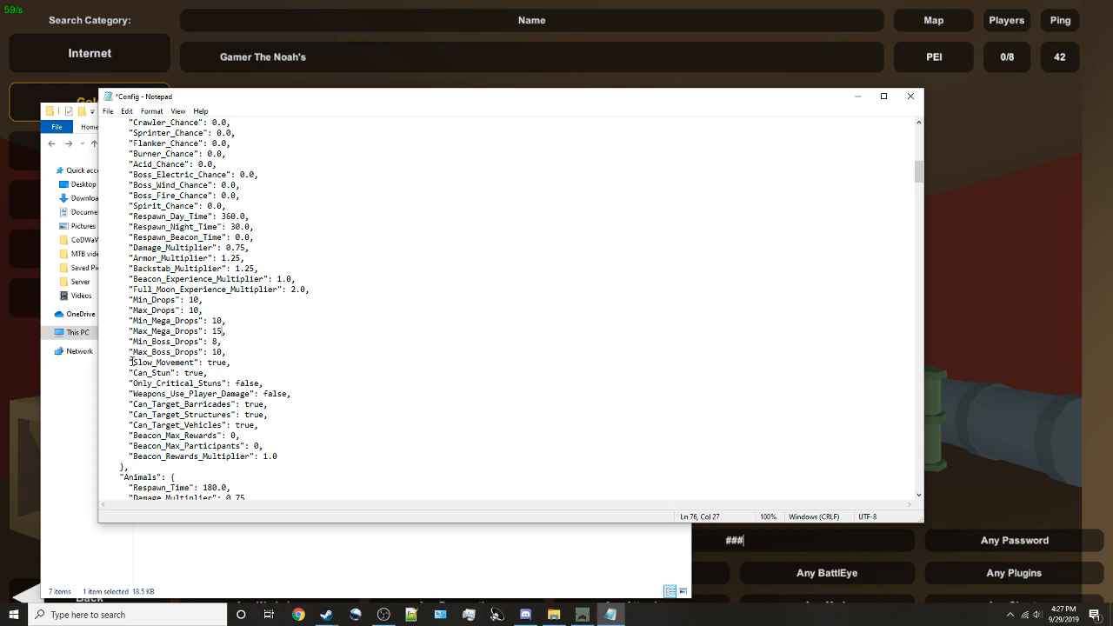
{"action": "left_click_drag", "start_coordinate": [132, 362], "coordinate": [233, 361]}
{"action": "left_click", "coordinate": [256, 363]}
{"action": "left_click_drag", "start_coordinate": [125, 365], "coordinate": [232, 363]}
{"action": "left_click", "coordinate": [279, 367]}
{"action": "left_click_drag", "start_coordinate": [200, 374], "coordinate": [184, 374]}
{"action": "left_click", "coordinate": [218, 374]}
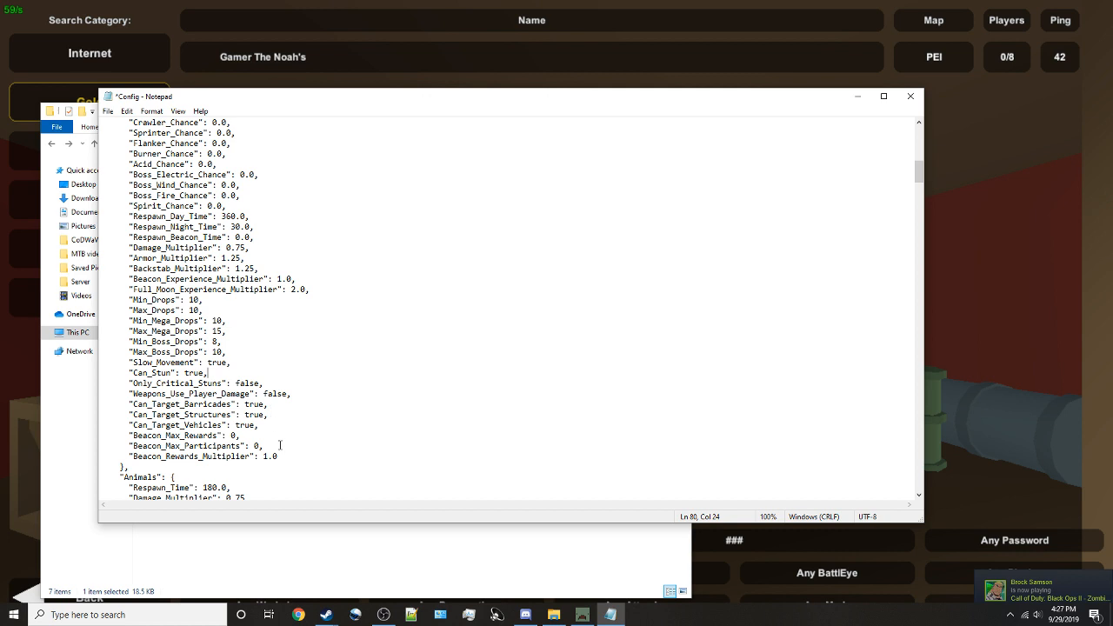
- Review the Animals, Barricades, Structures and Players settings in the Easy section
{"action": "scroll", "coordinate": [280, 445], "scroll_direction": "down", "scroll_amount": 2}
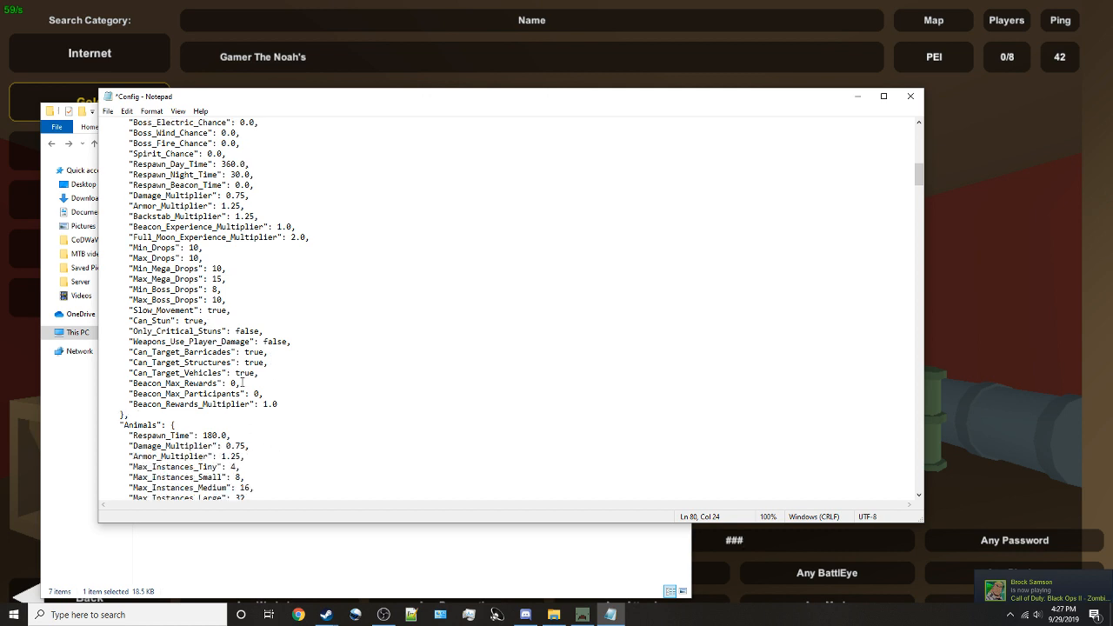
{"action": "scroll", "coordinate": [242, 382], "scroll_direction": "down", "scroll_amount": 5}
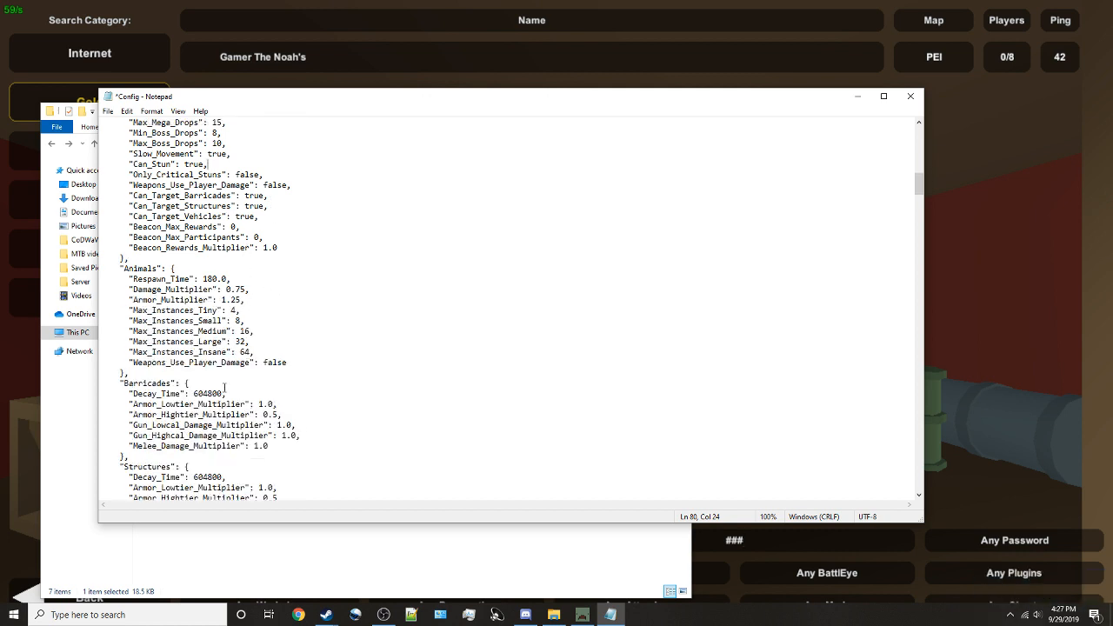
{"action": "scroll", "coordinate": [225, 387], "scroll_direction": "down", "scroll_amount": 2}
{"action": "scroll", "coordinate": [235, 461], "scroll_direction": "down", "scroll_amount": 2}
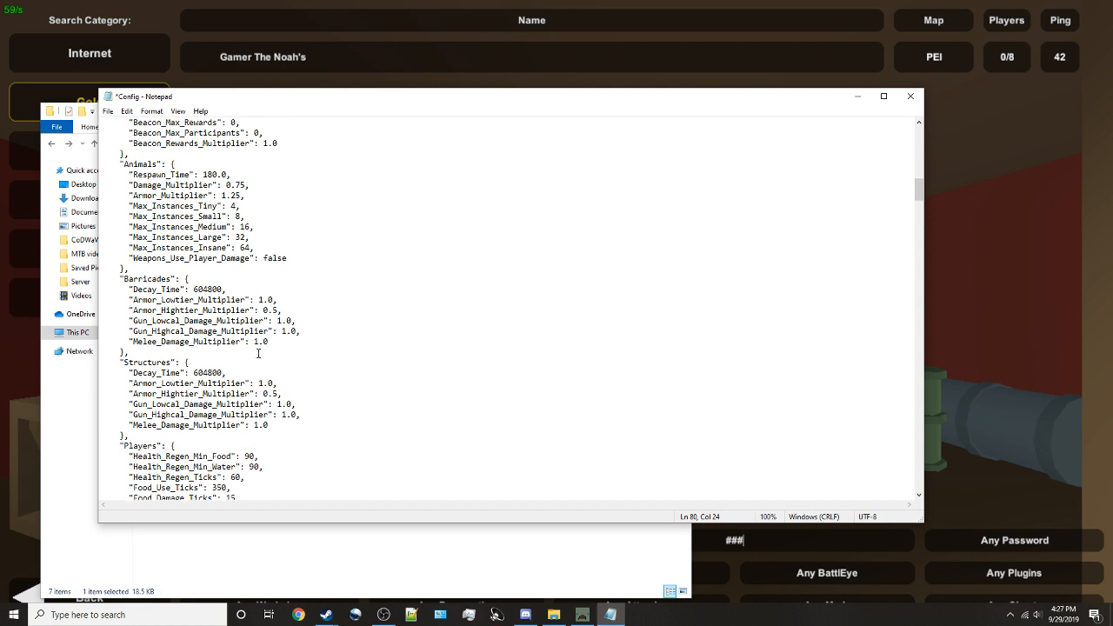
{"action": "scroll", "coordinate": [258, 353], "scroll_direction": "up", "scroll_amount": 3}
{"action": "scroll", "coordinate": [259, 357], "scroll_direction": "down", "scroll_amount": 7}
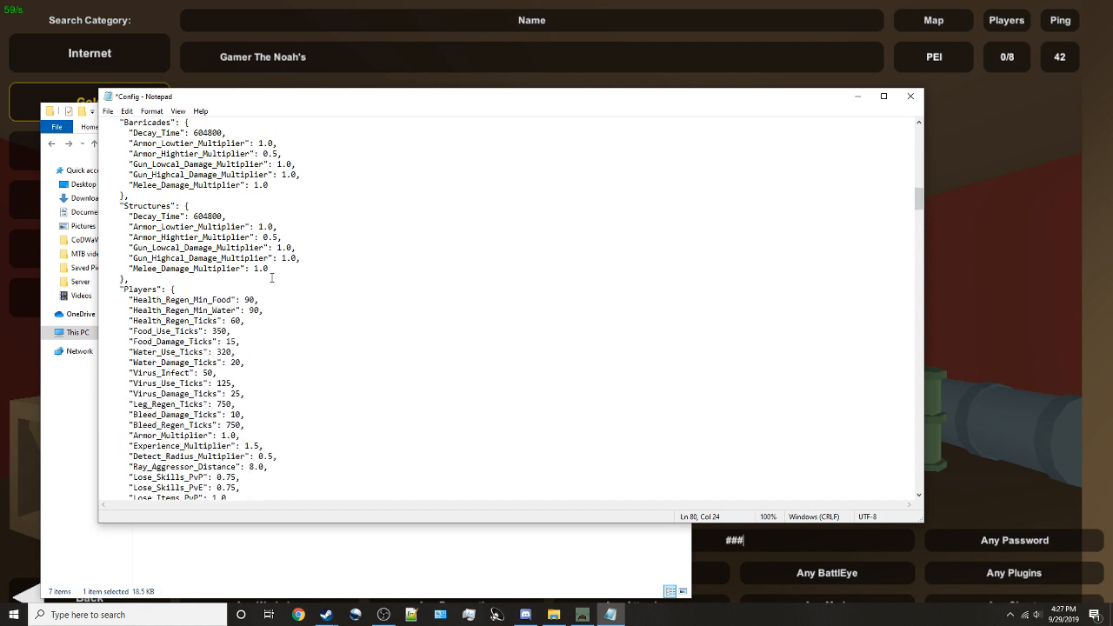
{"action": "scroll", "coordinate": [278, 283], "scroll_direction": "up", "scroll_amount": 5}
{"action": "scroll", "coordinate": [166, 322], "scroll_direction": "down", "scroll_amount": 4}
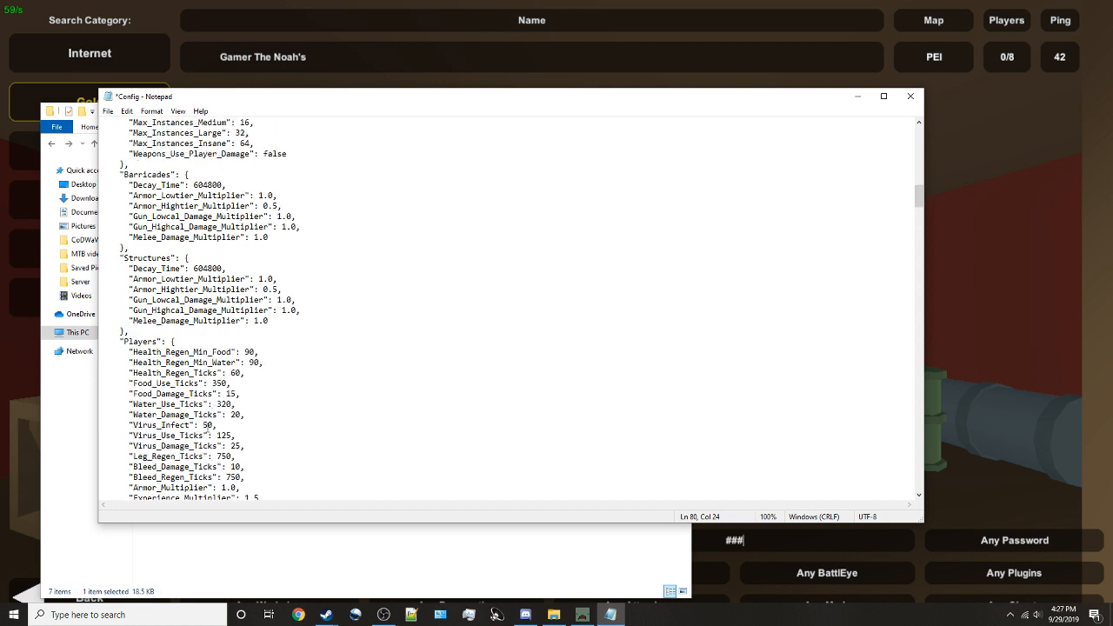
{"action": "scroll", "coordinate": [206, 415], "scroll_direction": "down", "scroll_amount": 1}
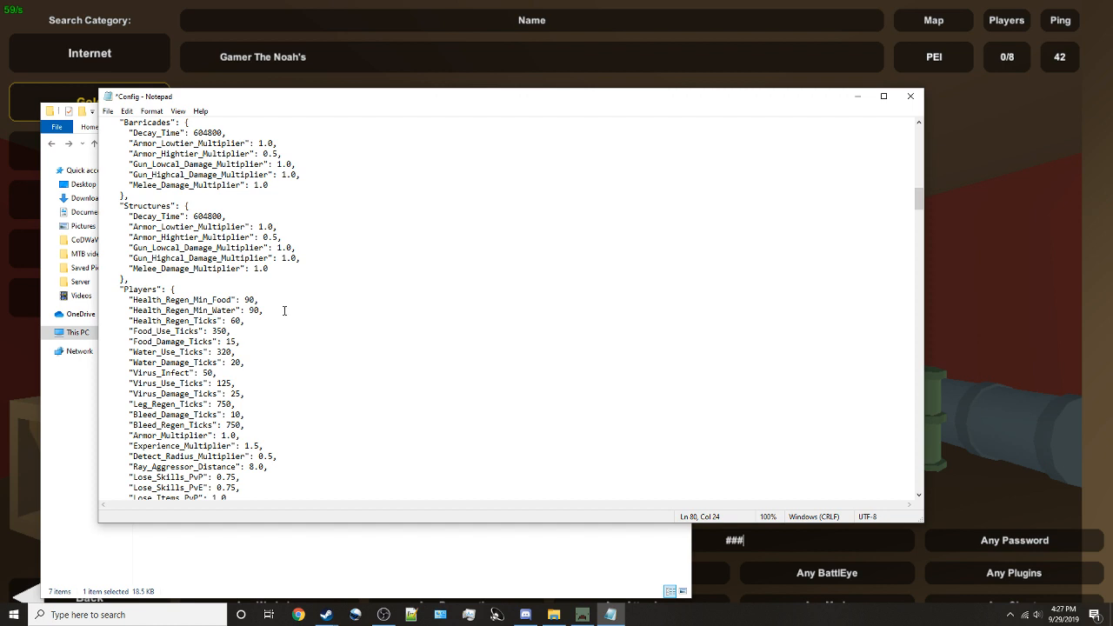
{"action": "scroll", "coordinate": [261, 365], "scroll_direction": "down", "scroll_amount": 2}
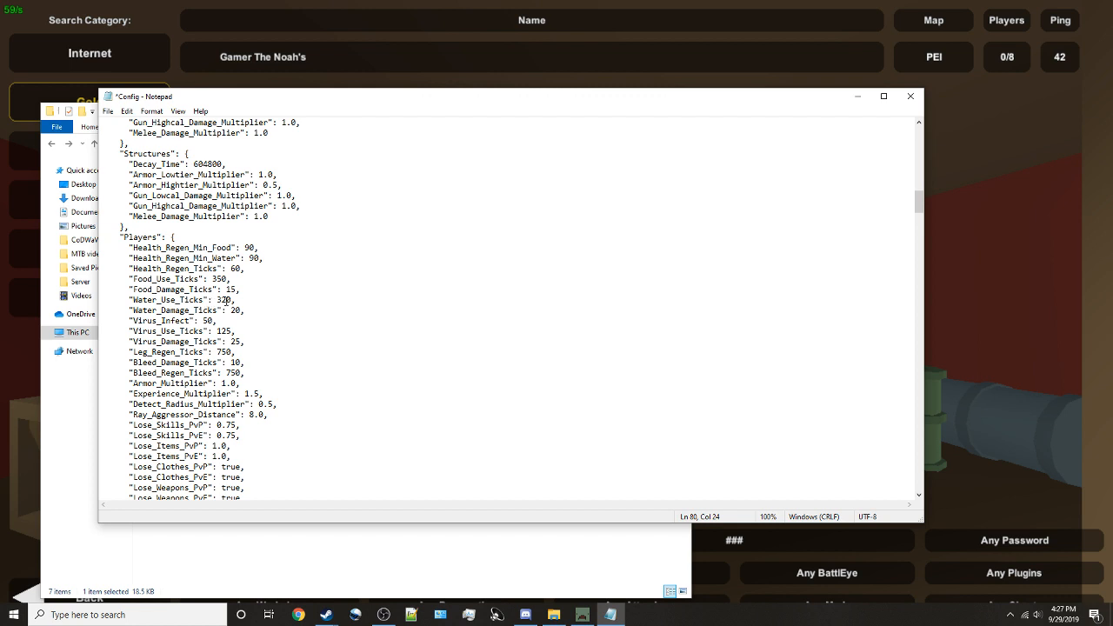
{"action": "scroll", "coordinate": [227, 348], "scroll_direction": "down", "scroll_amount": 3}
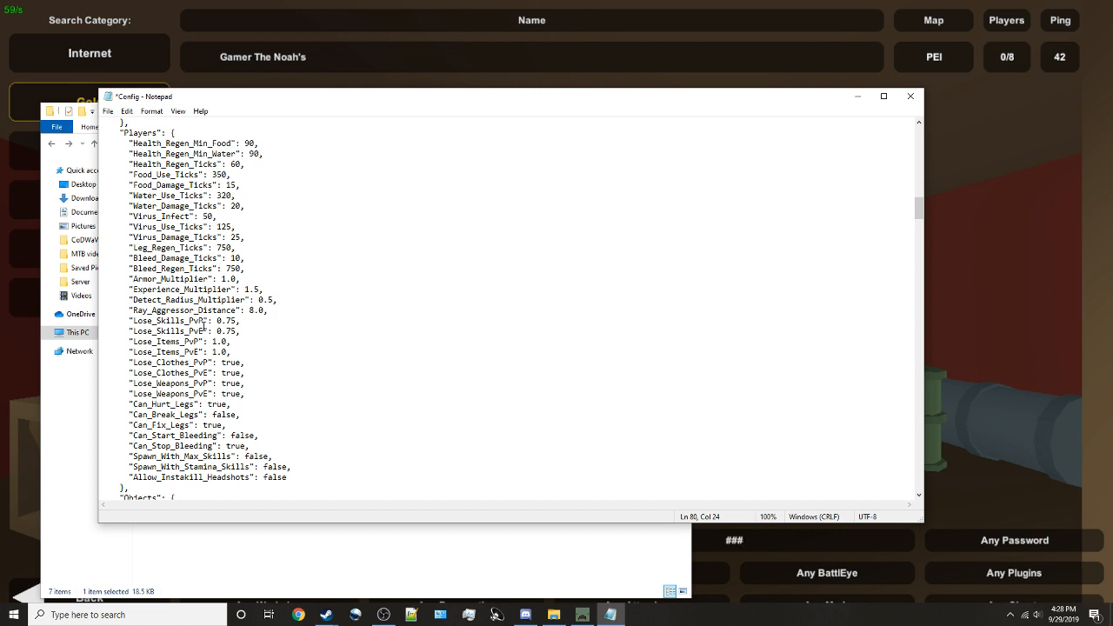
- Set Lose_Skills_PvP to 0 under Players in the Easy section
{"action": "left_click_drag", "start_coordinate": [187, 321], "coordinate": [207, 321]}
{"action": "left_click", "coordinate": [199, 321]}
{"action": "left_click_drag", "start_coordinate": [132, 318], "coordinate": [244, 320]}
{"action": "left_click", "coordinate": [239, 321]}
{"action": "left_click", "coordinate": [236, 321]}
{"action": "key", "text": "BackSpace"}
{"action": "key", "text": "BackSpace"}
{"action": "key", "text": "BackSpace"}
- Re-enter true for Lose_Clothes_PvP under Players in the Easy section
{"action": "left_click", "coordinate": [212, 341]}
{"action": "left_click", "coordinate": [242, 362]}
{"action": "key", "text": "BackSpace"}
{"action": "key", "text": "BackSpace"}
{"action": "key", "text": "BackSpace"}
{"action": "key", "text": "BackSpace"}
{"action": "type", "text": "true"}
{"action": "left_click", "coordinate": [228, 405]}
- Set Satellite to true under Gameplay in the Easy section
{"action": "scroll", "coordinate": [280, 422], "scroll_direction": "down", "scroll_amount": 2}
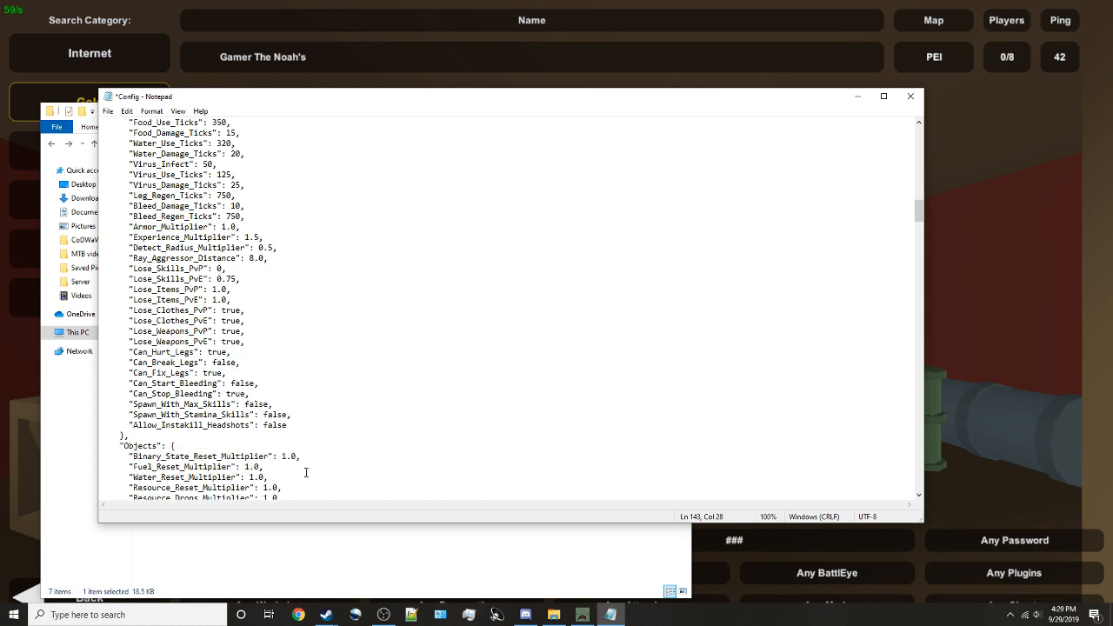
{"action": "scroll", "coordinate": [306, 472], "scroll_direction": "down", "scroll_amount": 7}
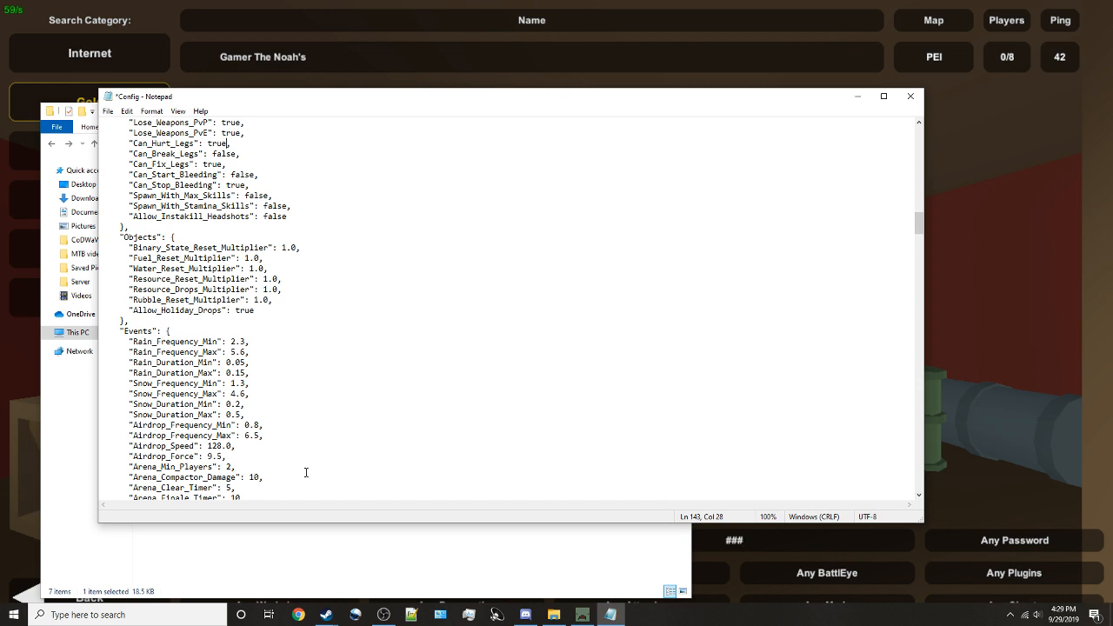
{"action": "scroll", "coordinate": [306, 472], "scroll_direction": "down", "scroll_amount": 2}
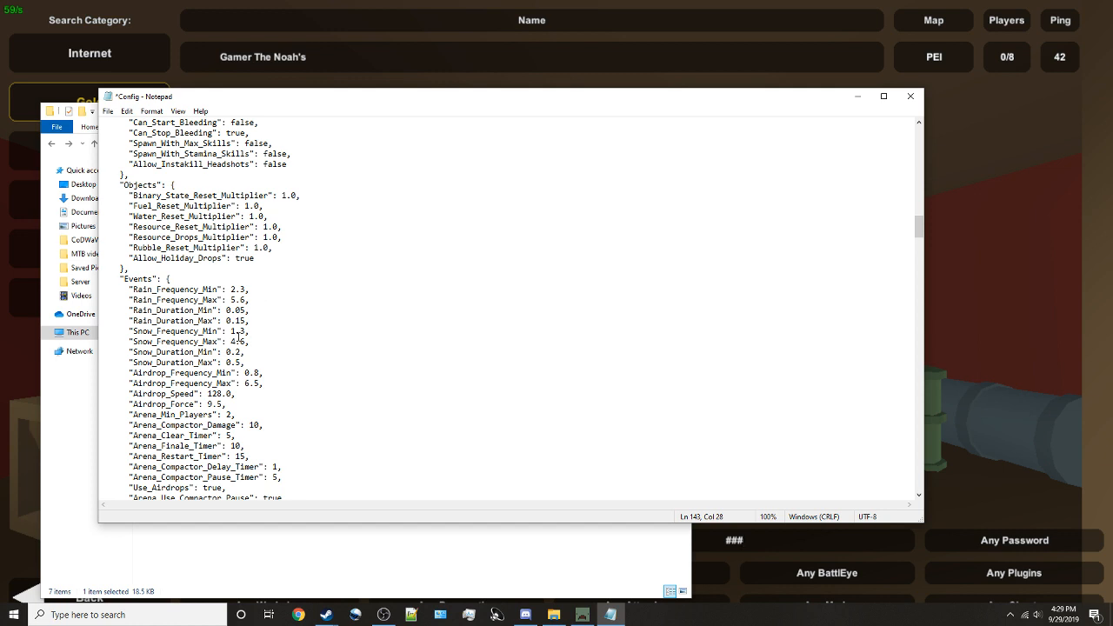
{"action": "scroll", "coordinate": [182, 372], "scroll_direction": "down", "scroll_amount": 8}
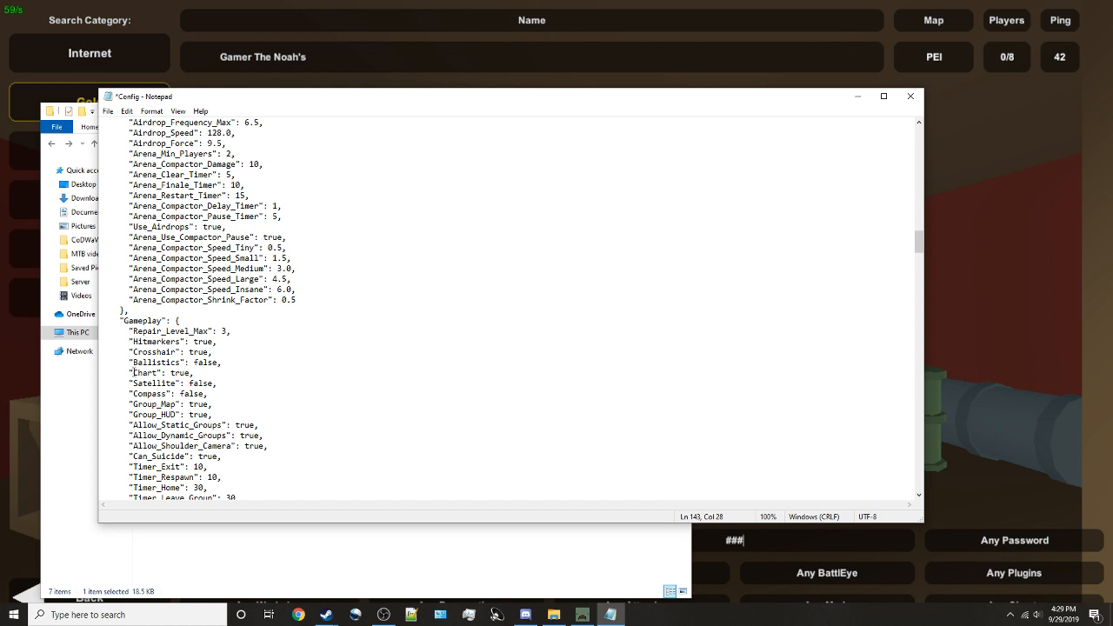
{"action": "left_click", "coordinate": [214, 383]}
{"action": "key", "text": "BackSpace"}
{"action": "key", "text": "BackSpace"}
{"action": "key", "text": "BackSpace"}
{"action": "key", "text": "BackSpace"}
{"action": "key", "text": "BackSpace"}
{"action": "type", "text": "ture"}
{"action": "key", "text": "BackSpace"}
{"action": "key", "text": "BackSpace"}
{"action": "key", "text": "BackSpace"}
{"action": "type", "text": "rue"}
- Set Timer_Exit and Timer_Respawn to 3 under Gameplay in the Easy section
{"action": "scroll", "coordinate": [231, 403], "scroll_direction": "down", "scroll_amount": 3}
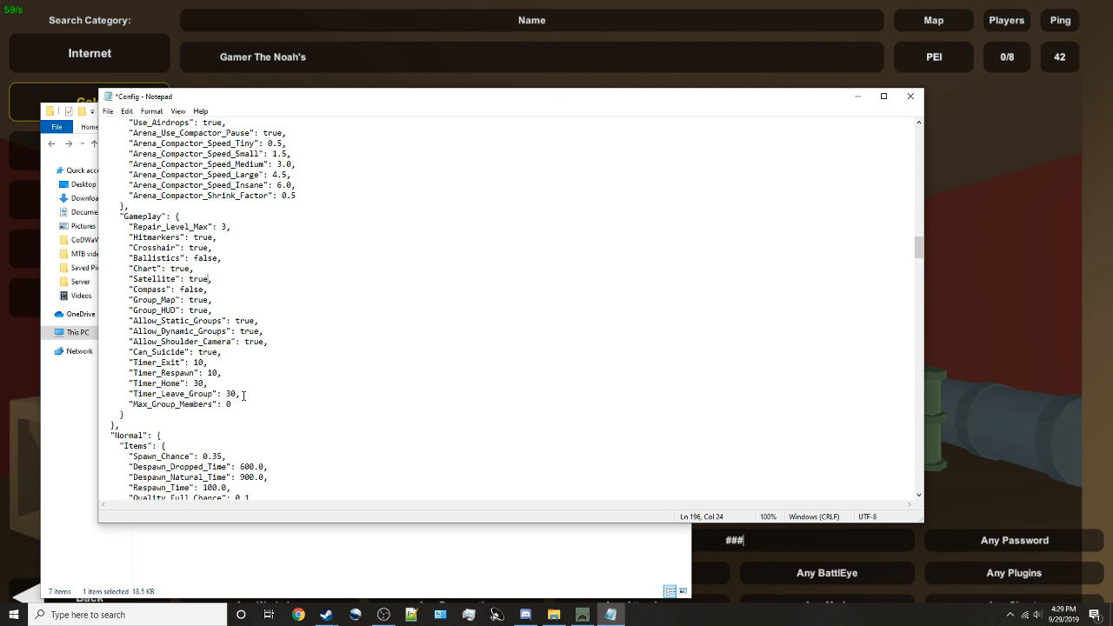
{"action": "left_click", "coordinate": [205, 361]}
{"action": "key", "text": "BackSpace"}
{"action": "key", "text": "BackSpace"}
{"action": "type", "text": "3"}
{"action": "key", "text": "BackSpace"}
{"action": "key", "text": "BackSpace"}
{"action": "type", "text": "3"}
- Set Timer_Leave_Group to 2 under Gameplay in the Easy section
{"action": "left_click", "coordinate": [236, 393]}
{"action": "key", "text": "BackSpace"}
{"action": "key", "text": "BackSpace"}
{"action": "type", "text": "2"}
- Highlight the Timer_Home setting in the Easy Gameplay block to examine it
{"action": "left_click", "coordinate": [203, 383]}
{"action": "left_click_drag", "start_coordinate": [204, 383], "coordinate": [207, 383]}
{"action": "left_click_drag", "start_coordinate": [133, 383], "coordinate": [208, 384]}
{"action": "left_click", "coordinate": [213, 383]}
- Highlight the heading of the Normal section to examine where that difficulty's settings begin
{"action": "scroll", "coordinate": [258, 388], "scroll_direction": "down", "scroll_amount": 4}
{"action": "scroll", "coordinate": [261, 389], "scroll_direction": "up", "scroll_amount": 1}
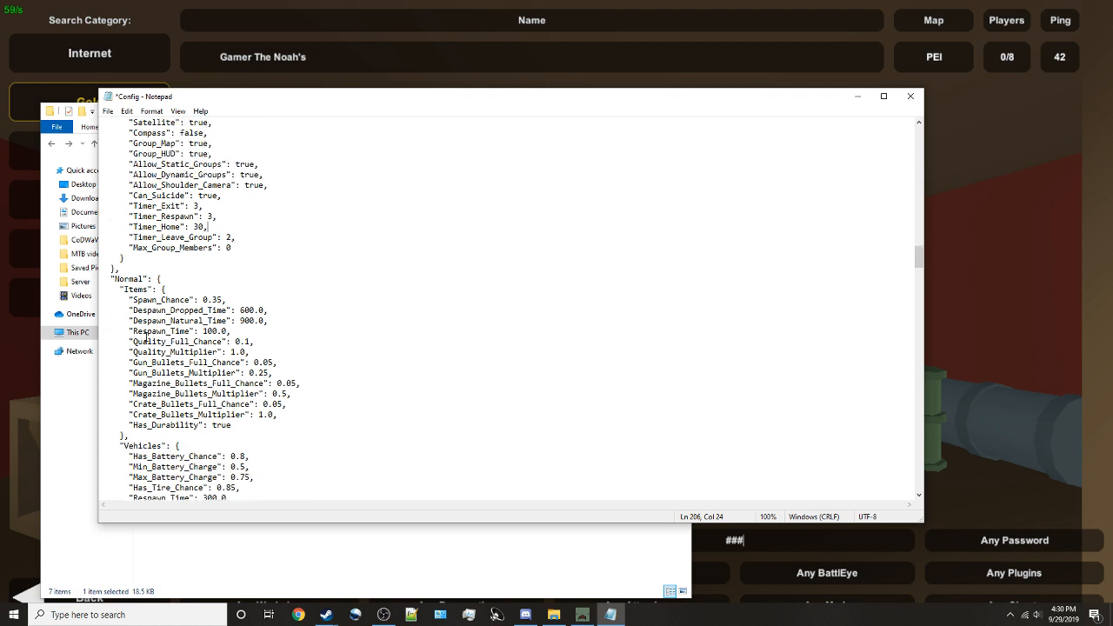
{"action": "left_click_drag", "start_coordinate": [106, 279], "coordinate": [181, 291]}
{"action": "left_click", "coordinate": [227, 288]}
- Close the Config file and save its changes
{"action": "scroll", "coordinate": [268, 333], "scroll_direction": "up", "scroll_amount": 3}
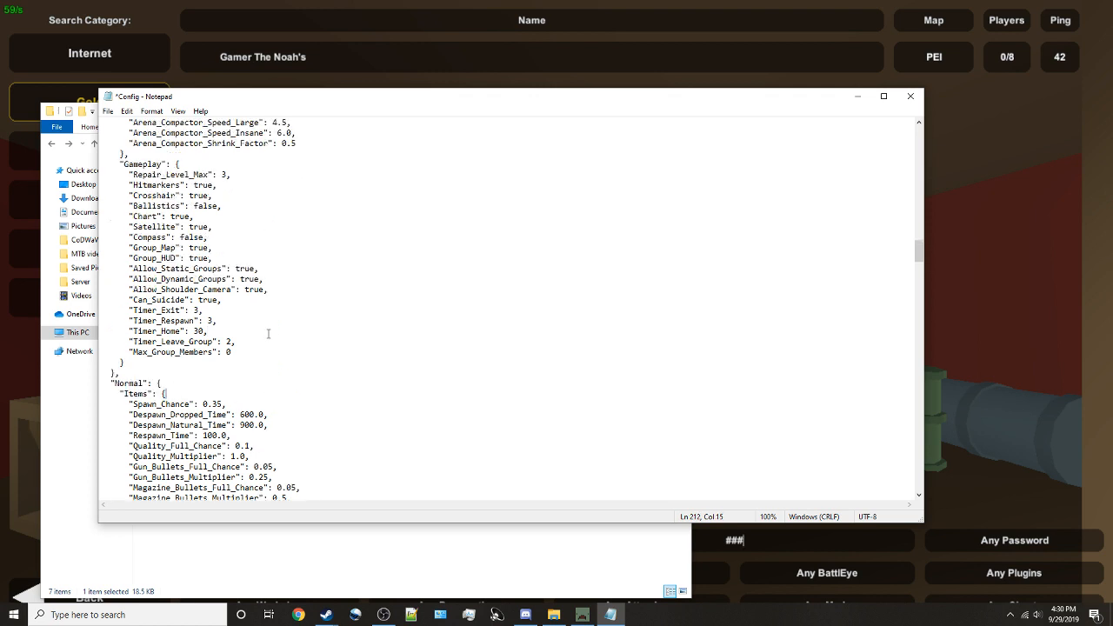
{"action": "left_click", "coordinate": [903, 103]}
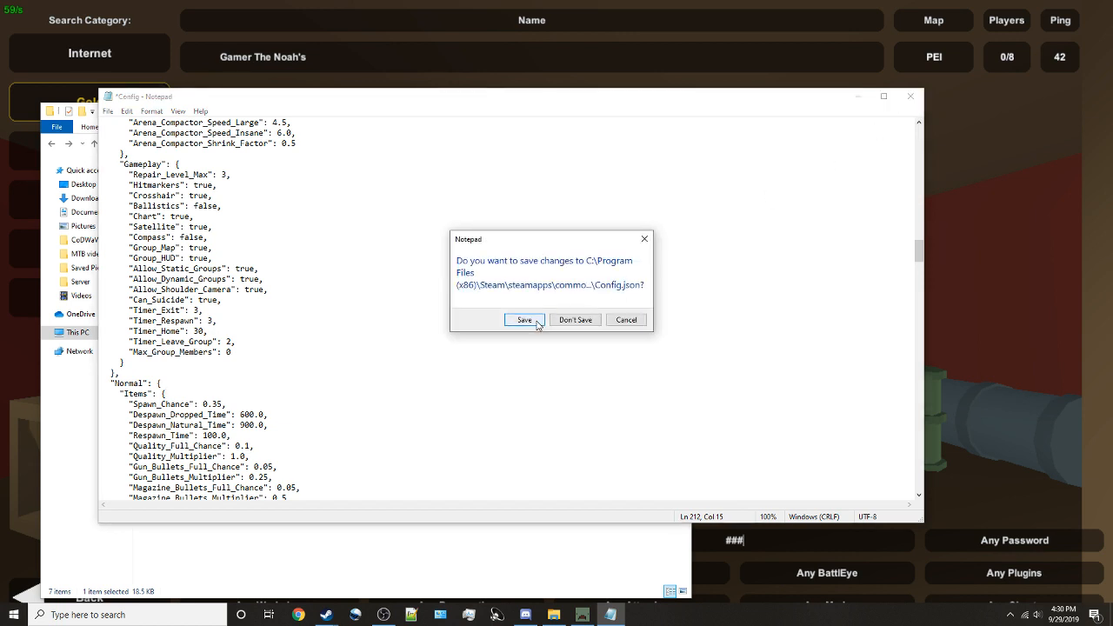
{"action": "left_click", "coordinate": [525, 320]}
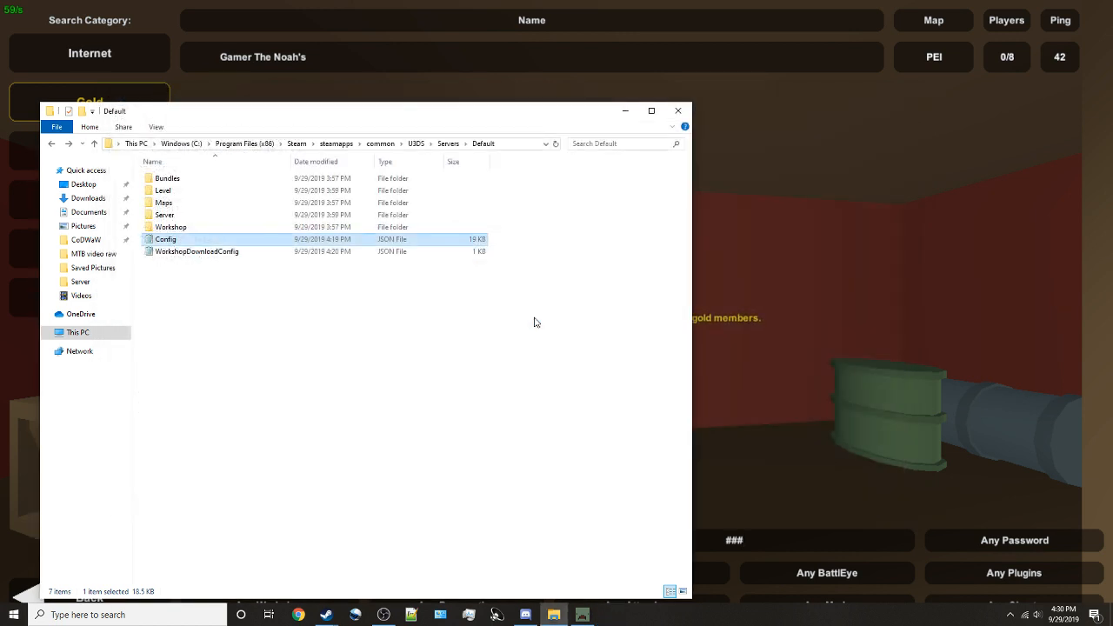
- Add a pvp line below cycle 600 in the Server folder's Commands file, saving and closing it
{"action": "double_click", "coordinate": [191, 217]}
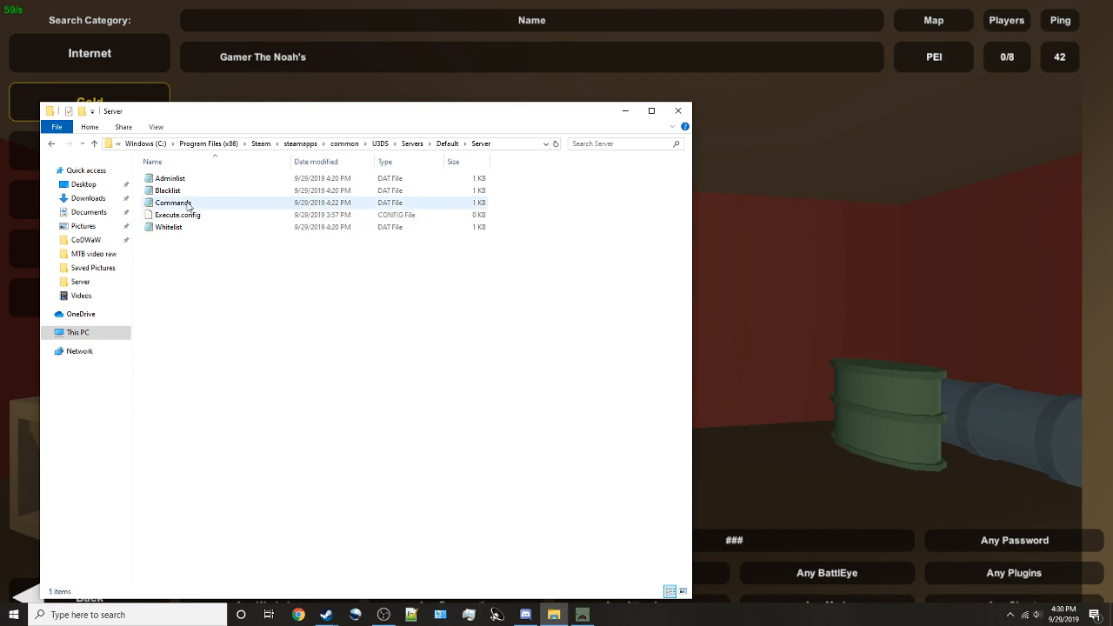
{"action": "double_click", "coordinate": [188, 202]}
{"action": "left_click", "coordinate": [140, 179]}
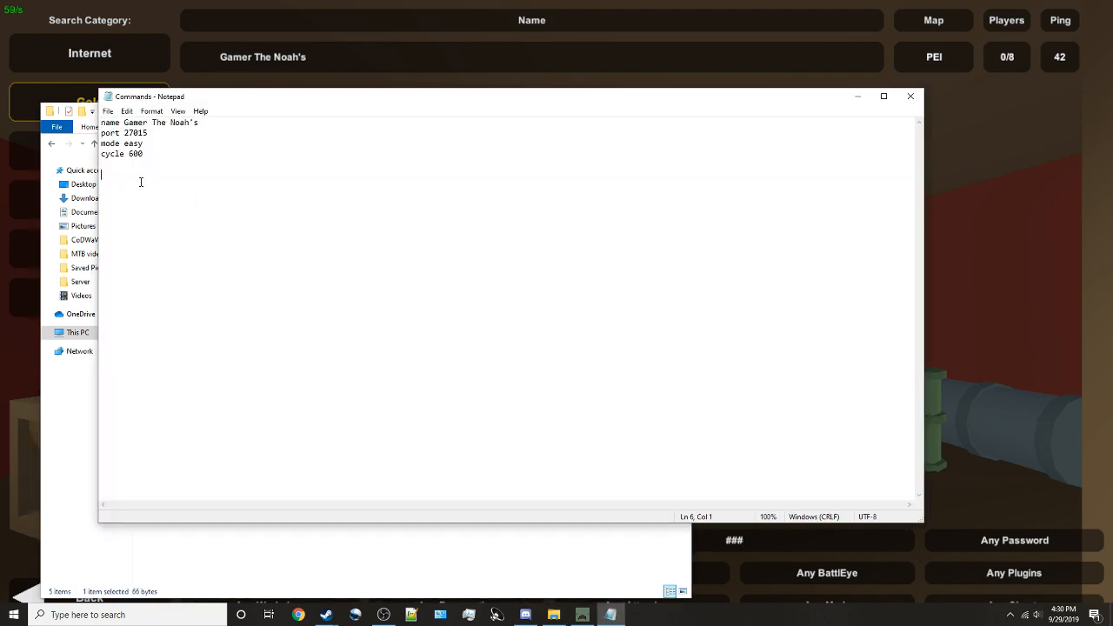
{"action": "key", "text": "Up"}
{"action": "type", "text": "pvp"}
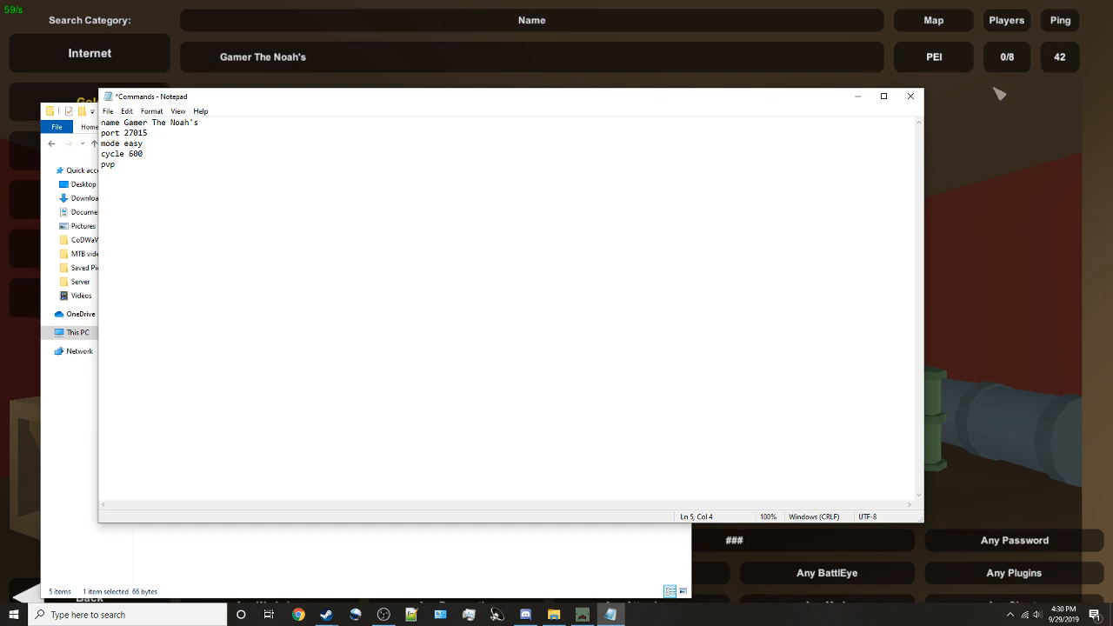
{"action": "left_click", "coordinate": [911, 95]}
{"action": "left_click", "coordinate": [524, 320]}
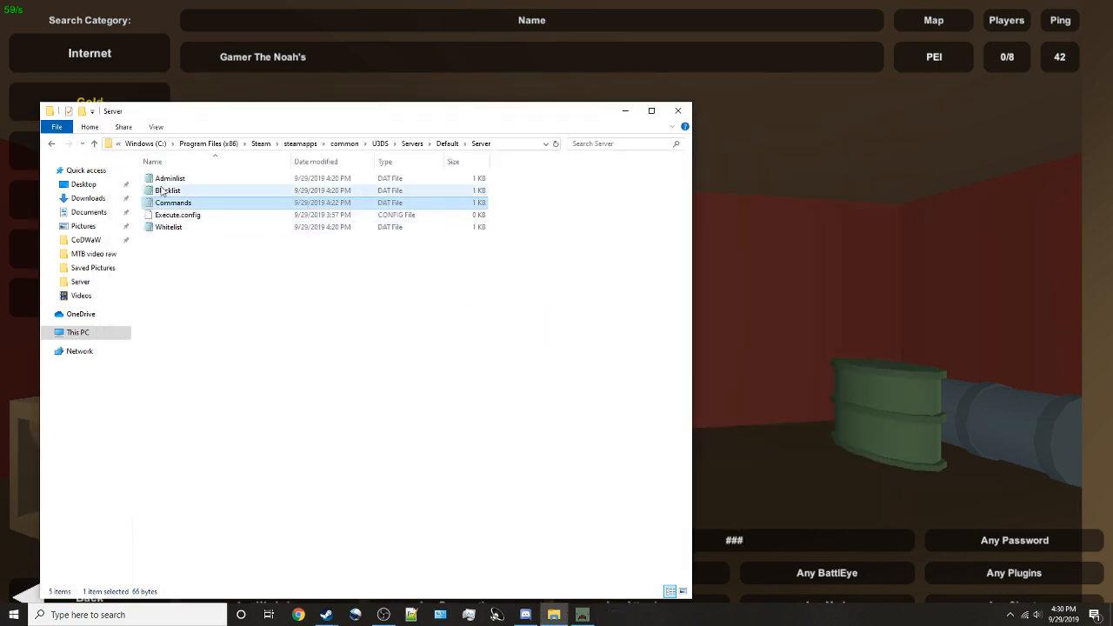
- Return to the U3DS folder and close the file window
{"action": "left_click", "coordinate": [51, 145]}
{"action": "left_click", "coordinate": [52, 145]}
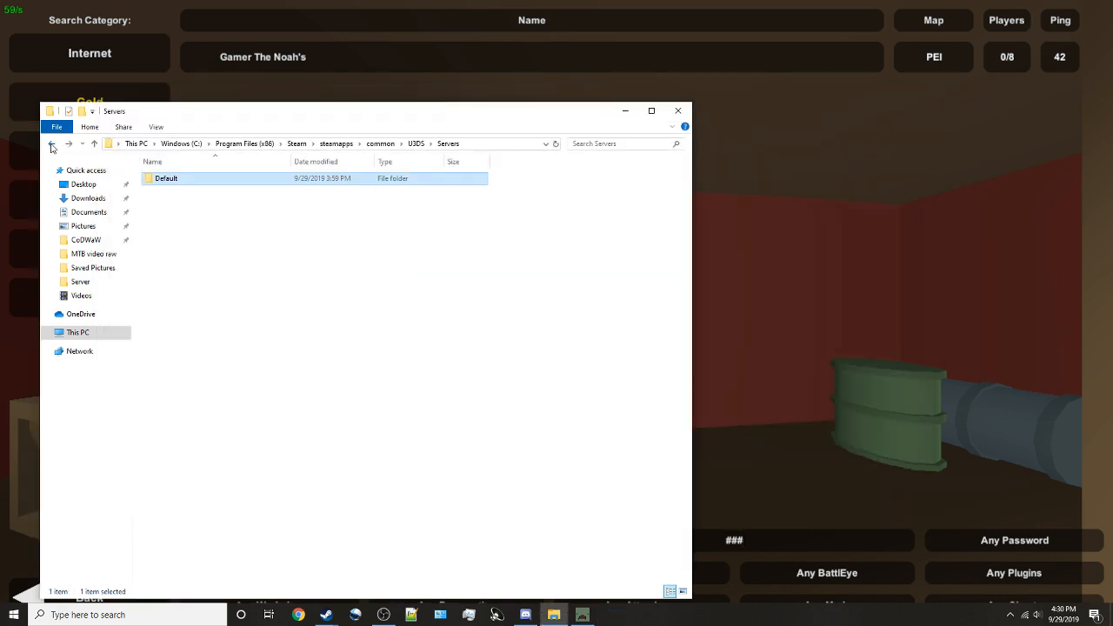
{"action": "left_click", "coordinate": [51, 145]}
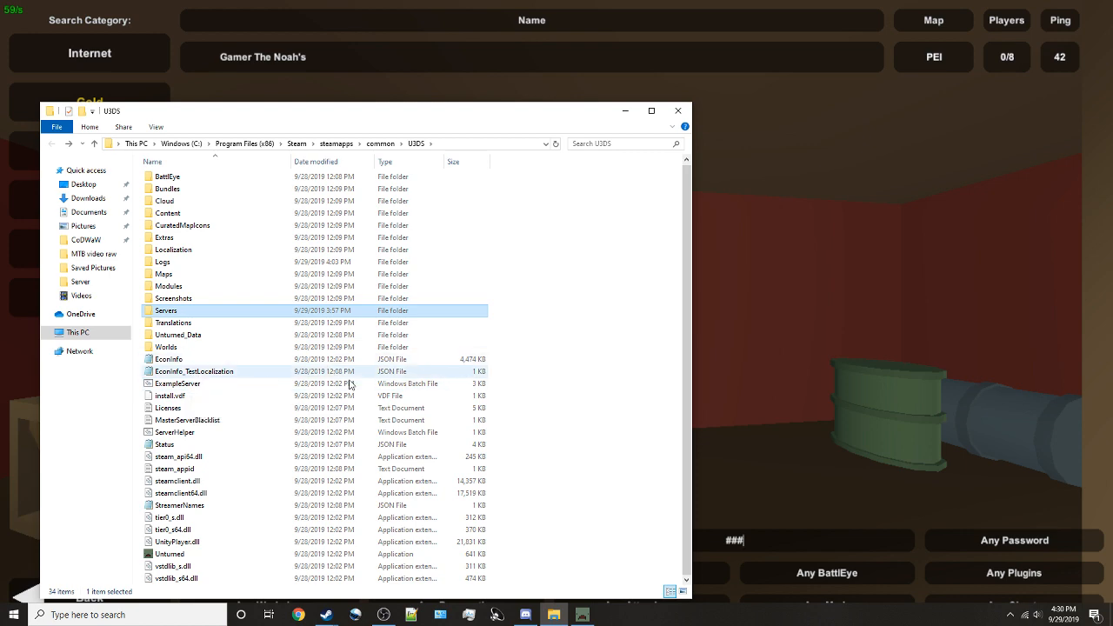
{"action": "left_click", "coordinate": [679, 114]}
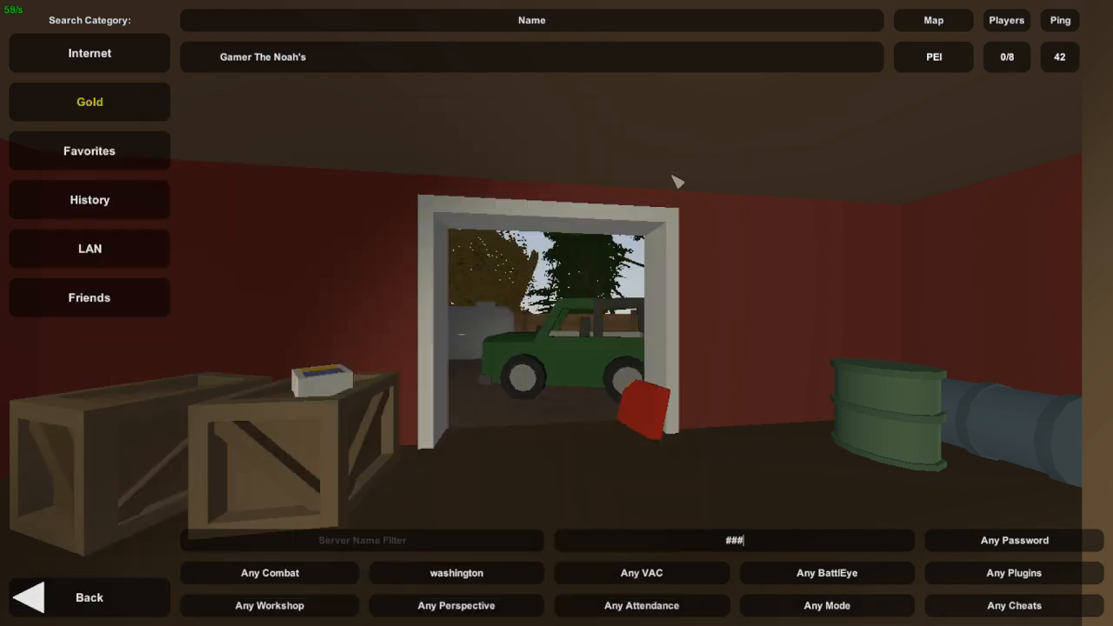
- Switch from Unturned to the main Steam library window
{"action": "key", "text": "super"}
{"action": "mouse_move", "coordinate": [526, 618]}
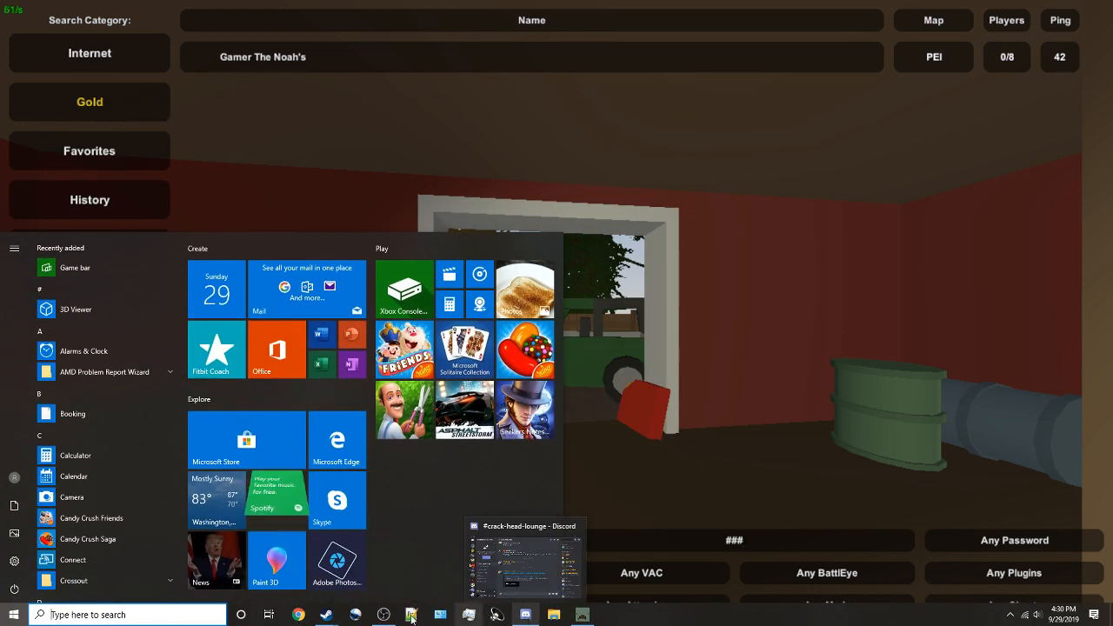
{"action": "mouse_move", "coordinate": [326, 617]}
{"action": "left_click", "coordinate": [373, 557]}
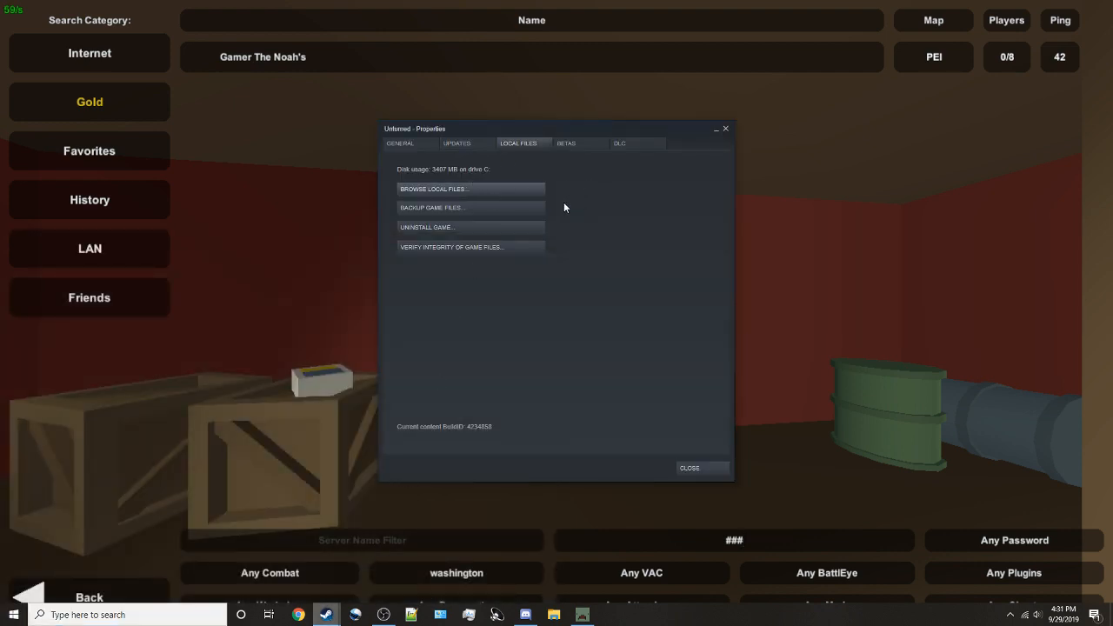
{"action": "mouse_move", "coordinate": [326, 614]}
{"action": "left_click", "coordinate": [282, 556]}
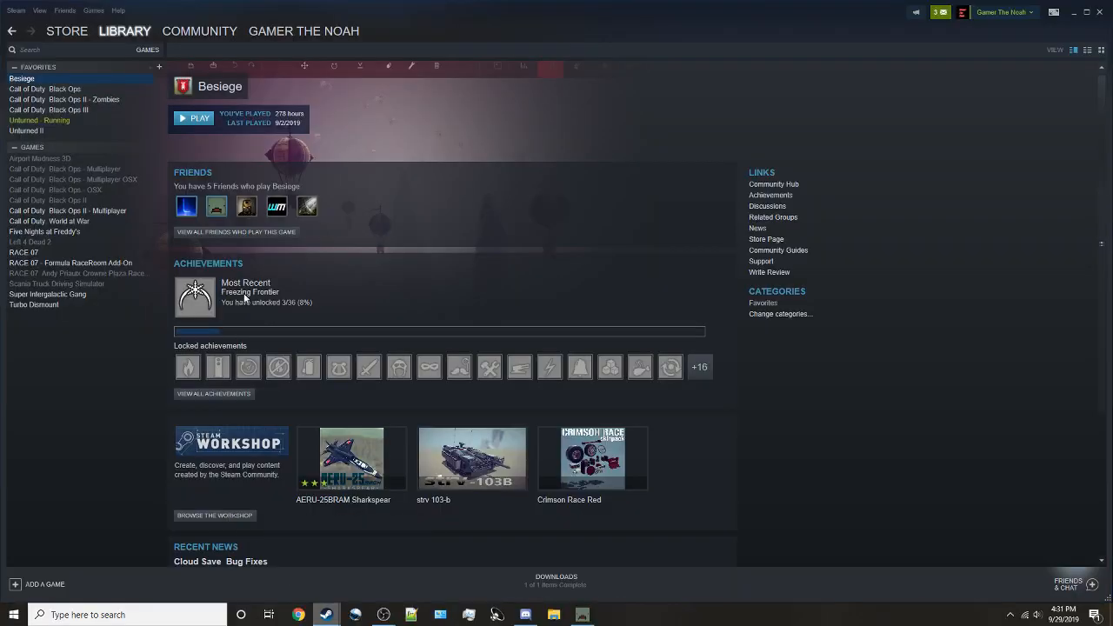
- Launch Unturned Dedicated Server from the library's Tools category and minimise its console window
{"action": "left_click", "coordinate": [148, 51]}
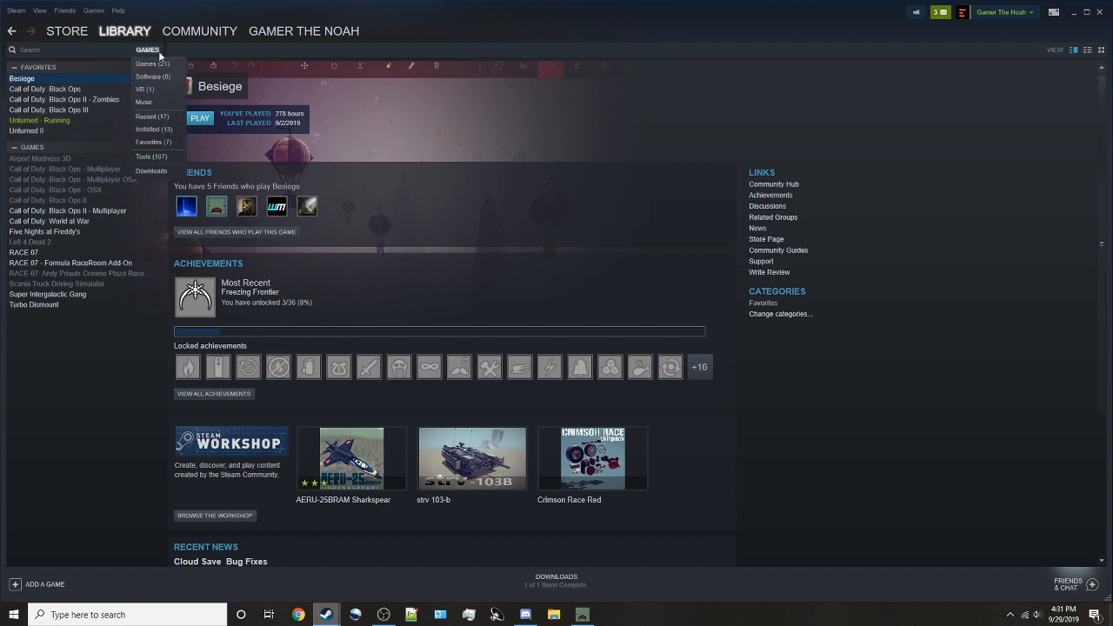
{"action": "left_click", "coordinate": [167, 156]}
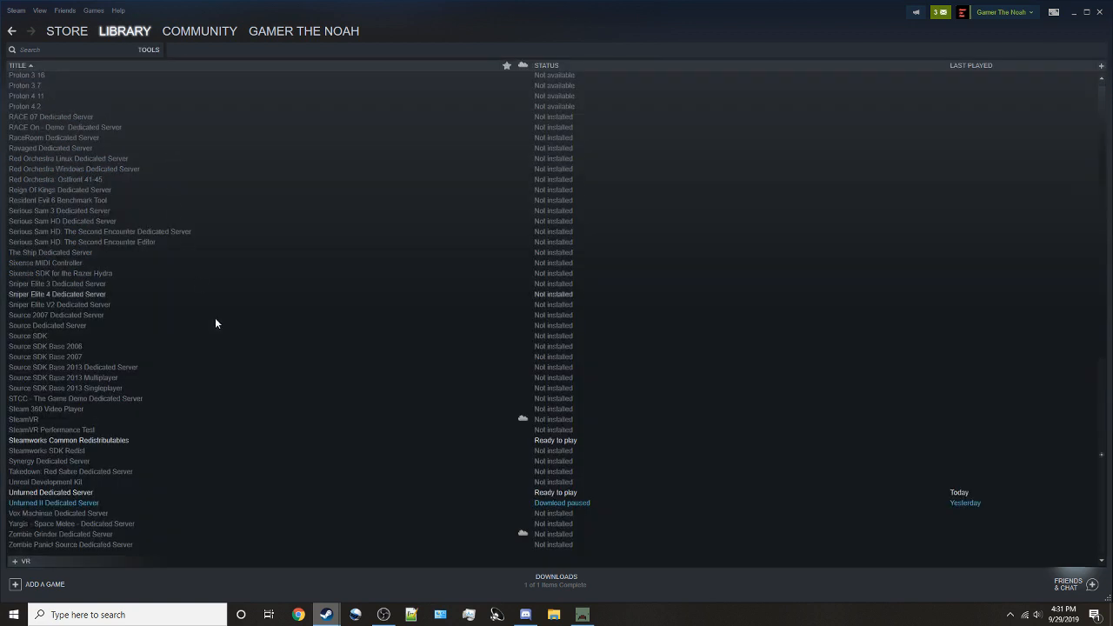
{"action": "left_click", "coordinate": [542, 494]}
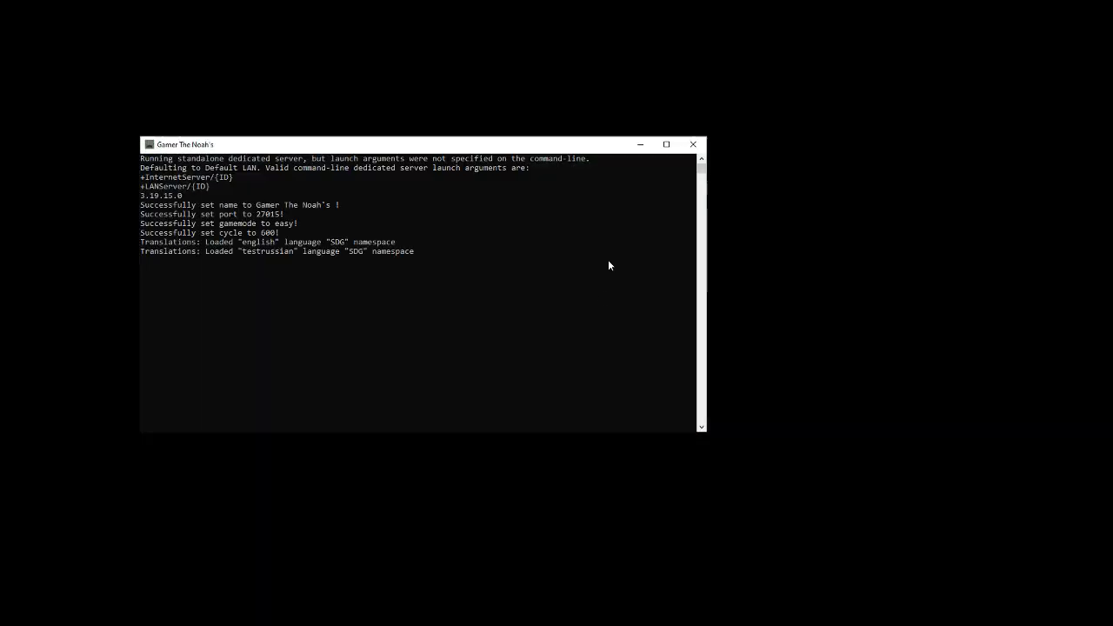
{"action": "left_click", "coordinate": [640, 144]}
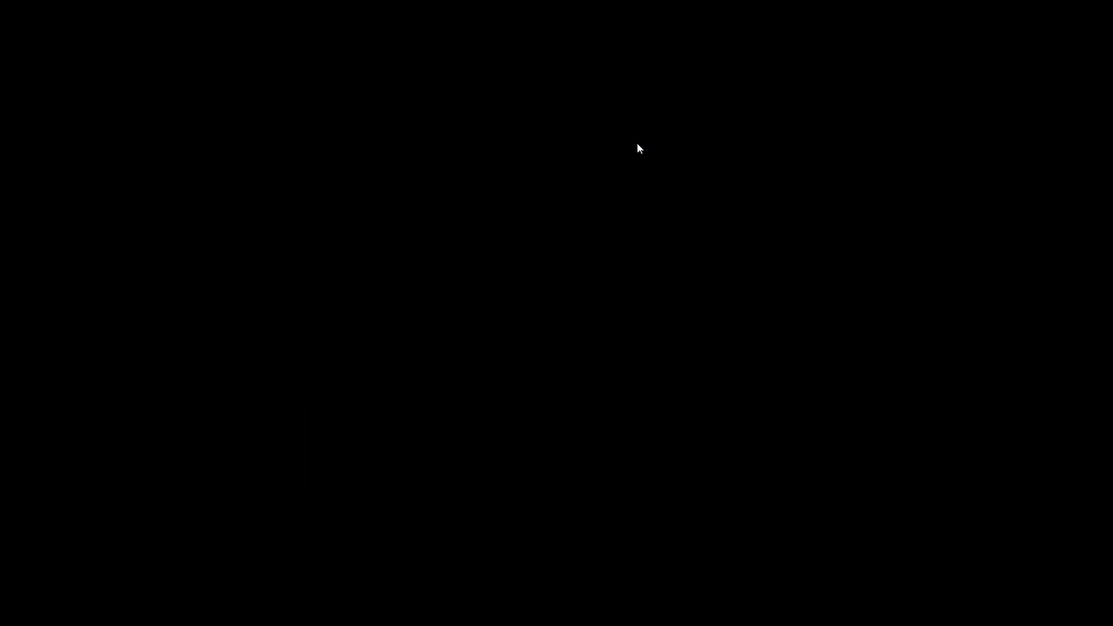
- Switch back to Unturned and look through the favourite servers and those on the local network
{"action": "key", "text": "super"}
{"action": "mouse_move", "coordinate": [327, 614]}
{"action": "left_click", "coordinate": [302, 570]}
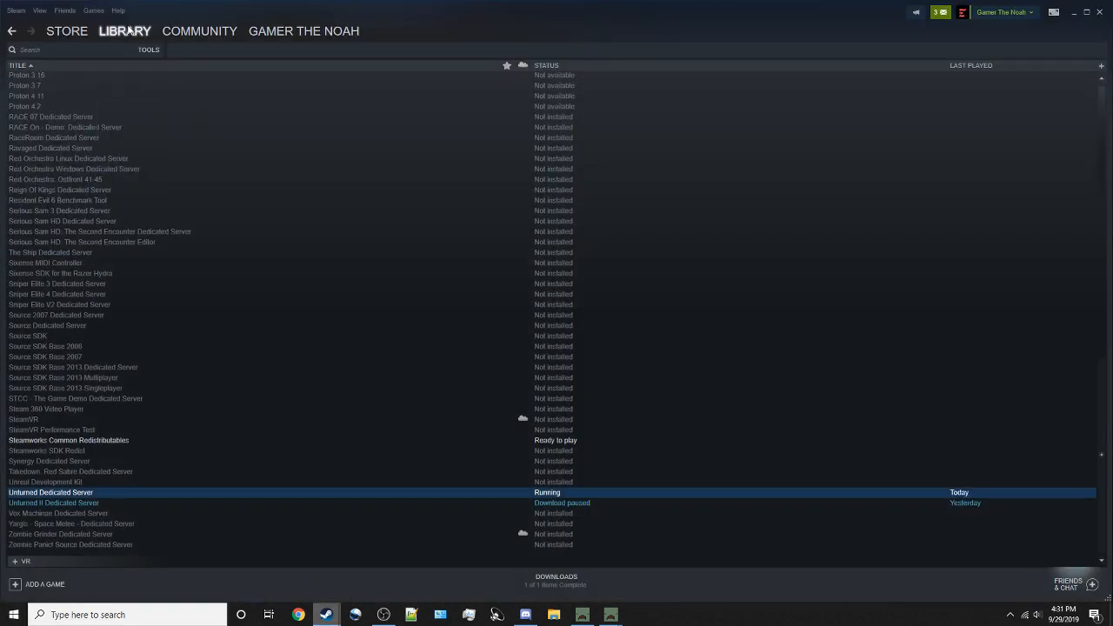
{"action": "left_click", "coordinate": [581, 611]}
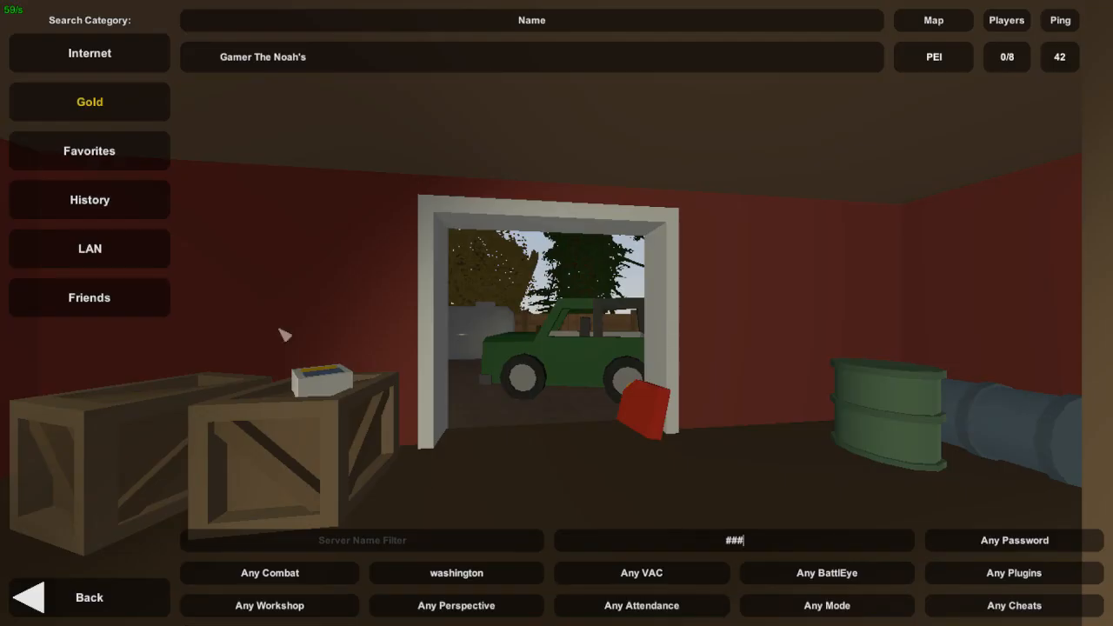
{"action": "left_click", "coordinate": [129, 144]}
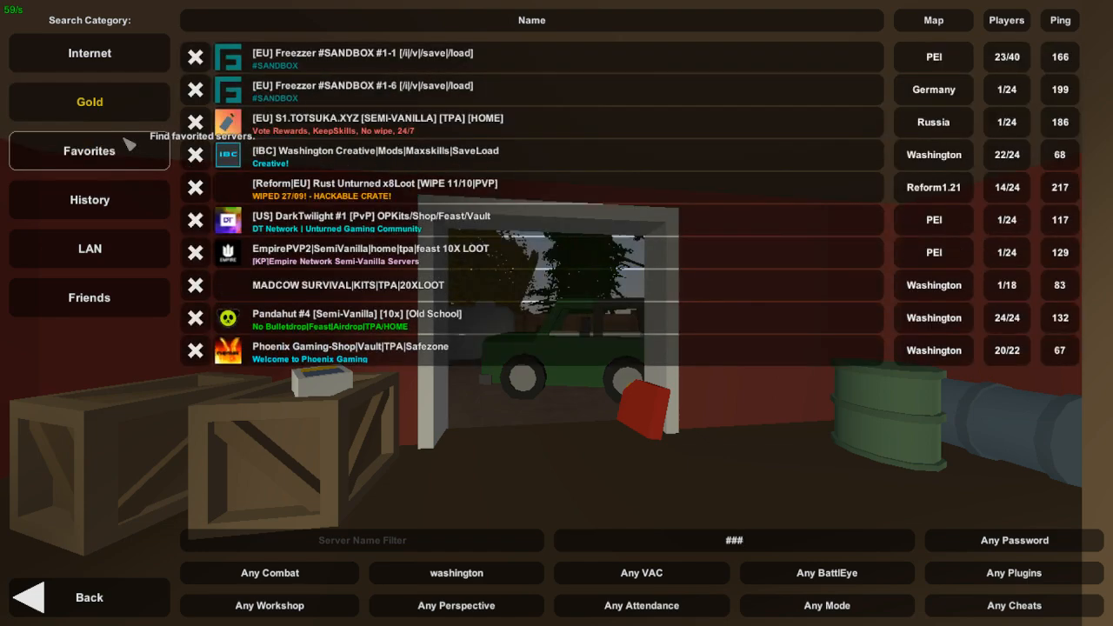
{"action": "left_click", "coordinate": [124, 254]}
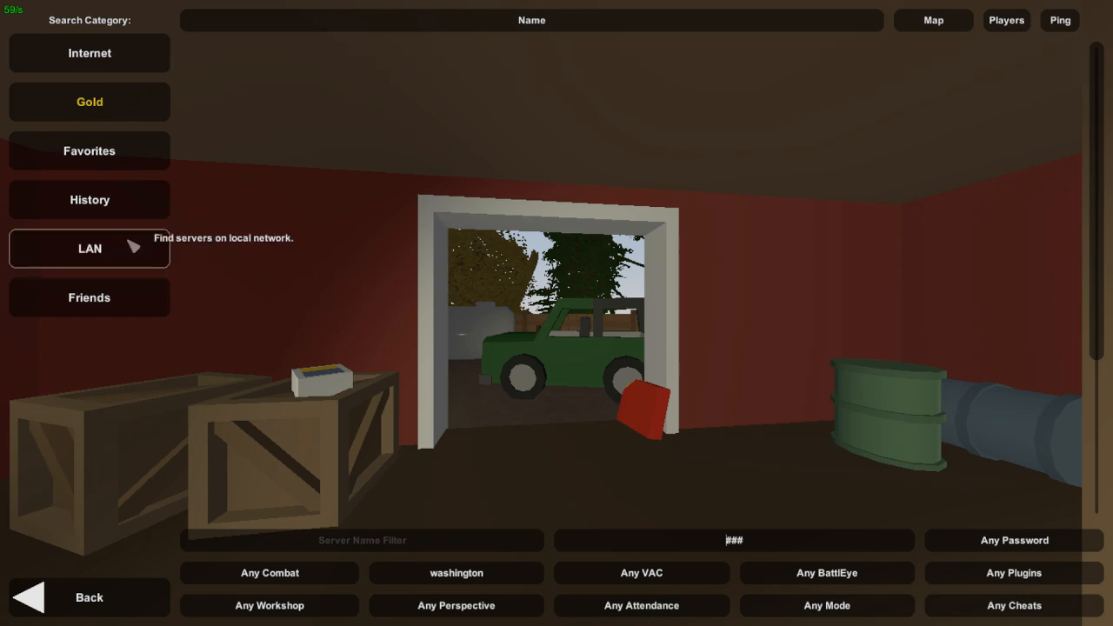
- Review the dedicated server console's startup log from its beginning, and minimise the console once the level has loaded
{"action": "key", "text": "super"}
{"action": "mouse_move", "coordinate": [611, 615]}
{"action": "left_click", "coordinate": [682, 557]}
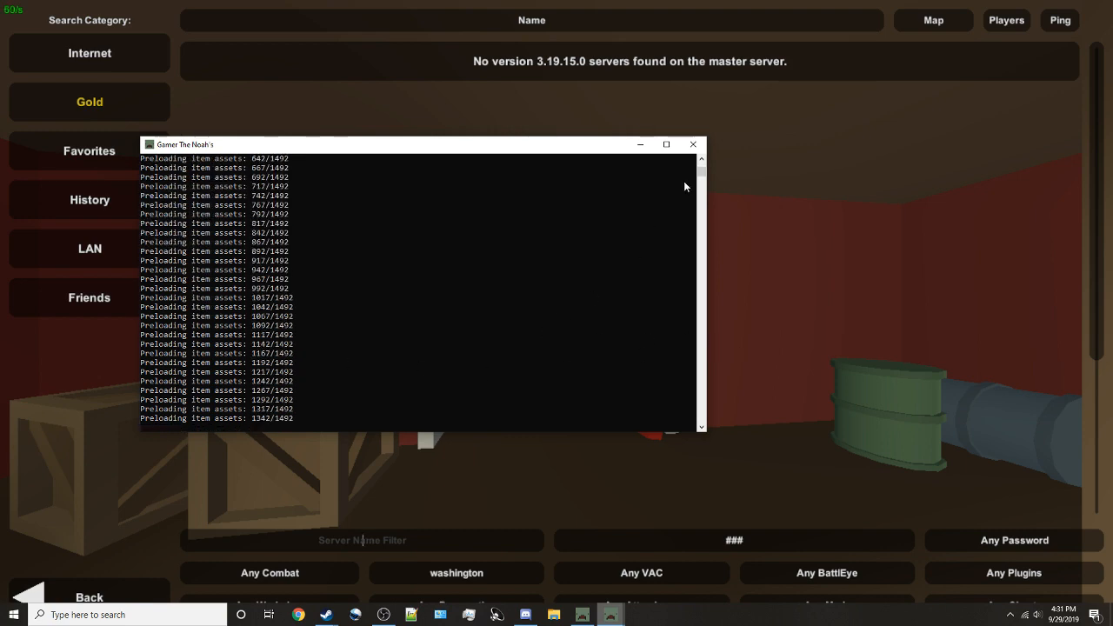
{"action": "left_click_drag", "start_coordinate": [705, 177], "coordinate": [704, 164]}
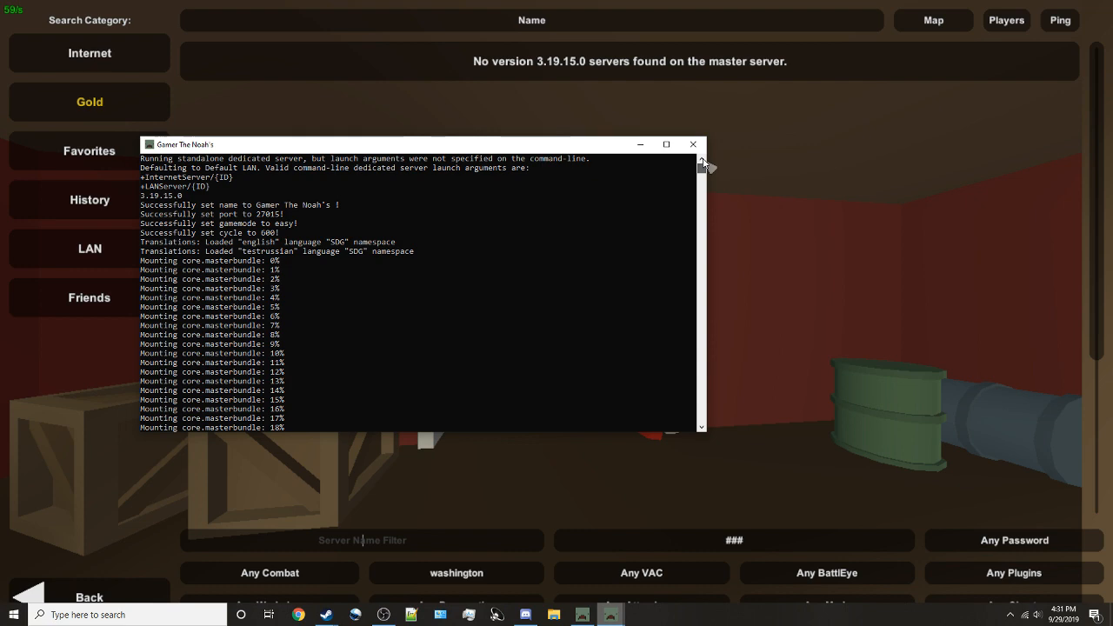
{"action": "mouse_move", "coordinate": [703, 163]}
{"action": "left_mouse_down"}
{"action": "mouse_move", "coordinate": [702, 177]}
{"action": "mouse_move", "coordinate": [700, 166]}
{"action": "left_mouse_up"}
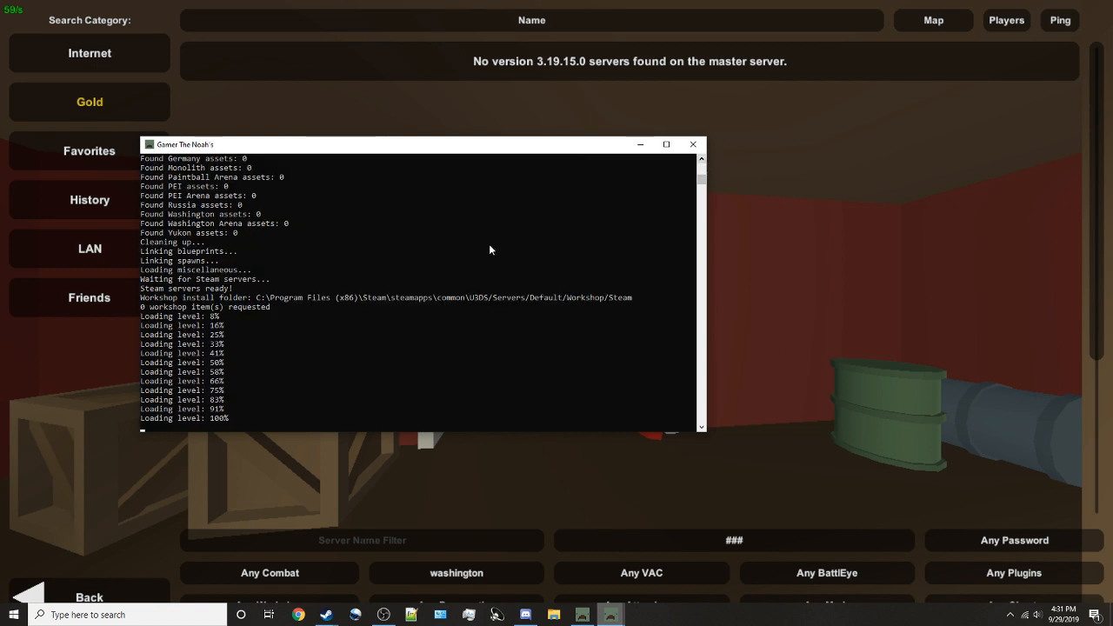
{"action": "left_click", "coordinate": [640, 145]}
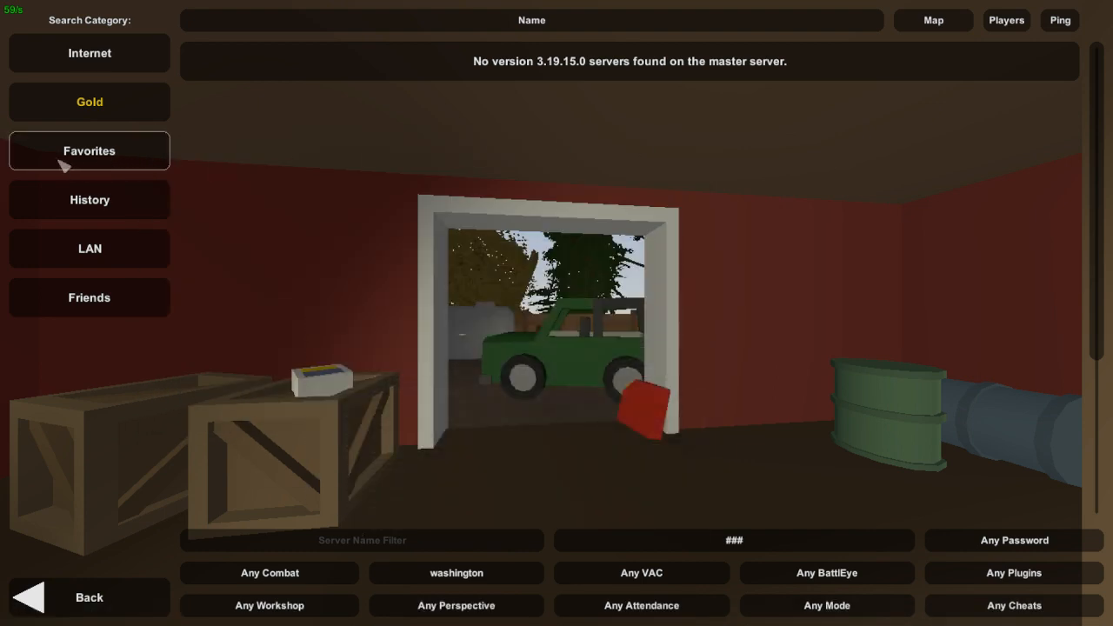
- List the local network servers in Unturned, open the PEI server's details and join it
{"action": "left_click", "coordinate": [26, 164]}
{"action": "left_click", "coordinate": [97, 261]}
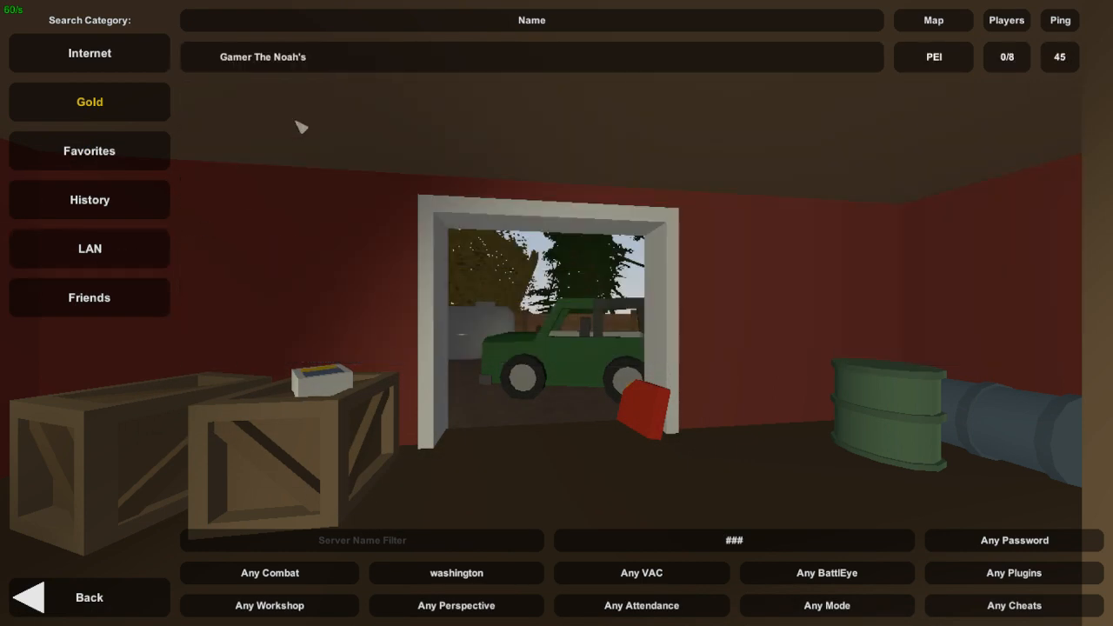
{"action": "left_click", "coordinate": [340, 57]}
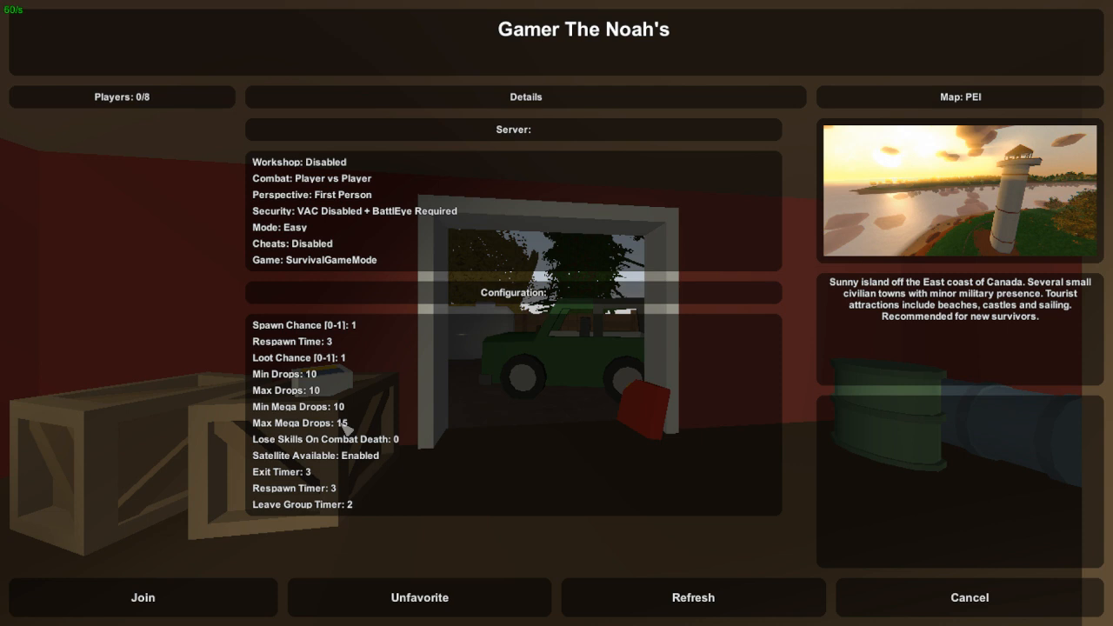
{"action": "left_click", "coordinate": [225, 601]}
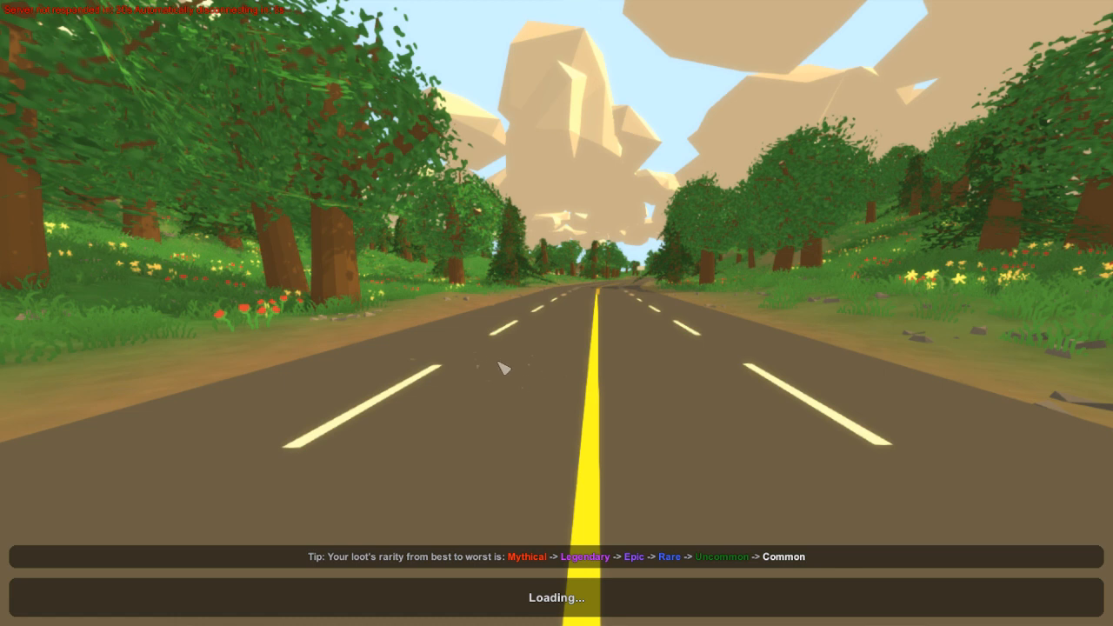
- Dismiss the connection message in Unturned and start switching to another window
{"action": "key", "text": "super"}
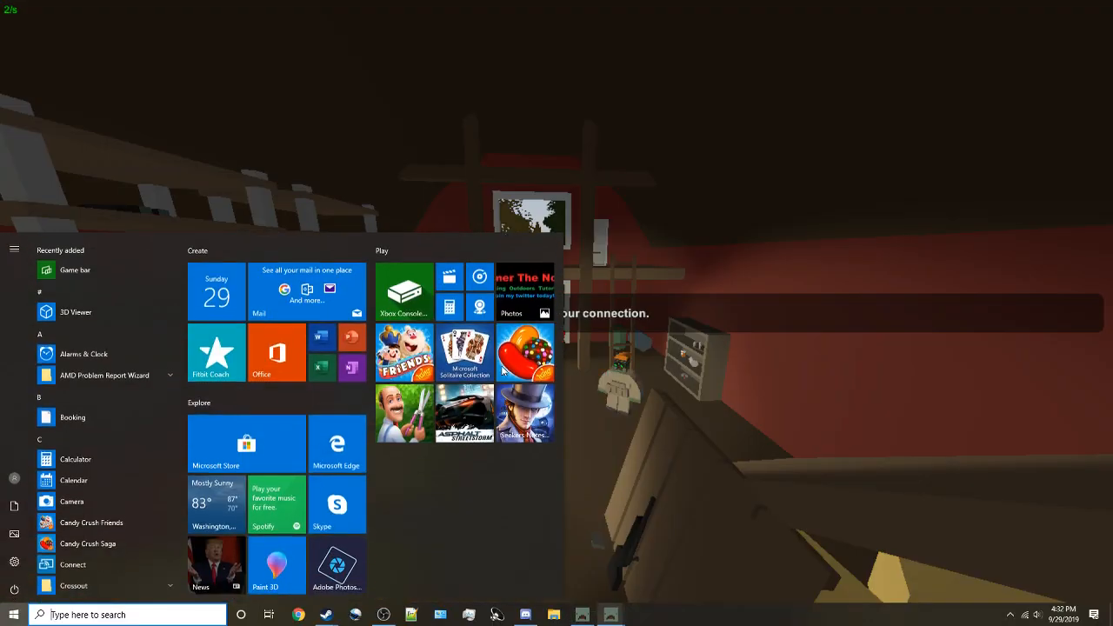
{"action": "key", "text": "super"}
{"action": "key", "text": "Escape"}
{"action": "key", "text": "super"}
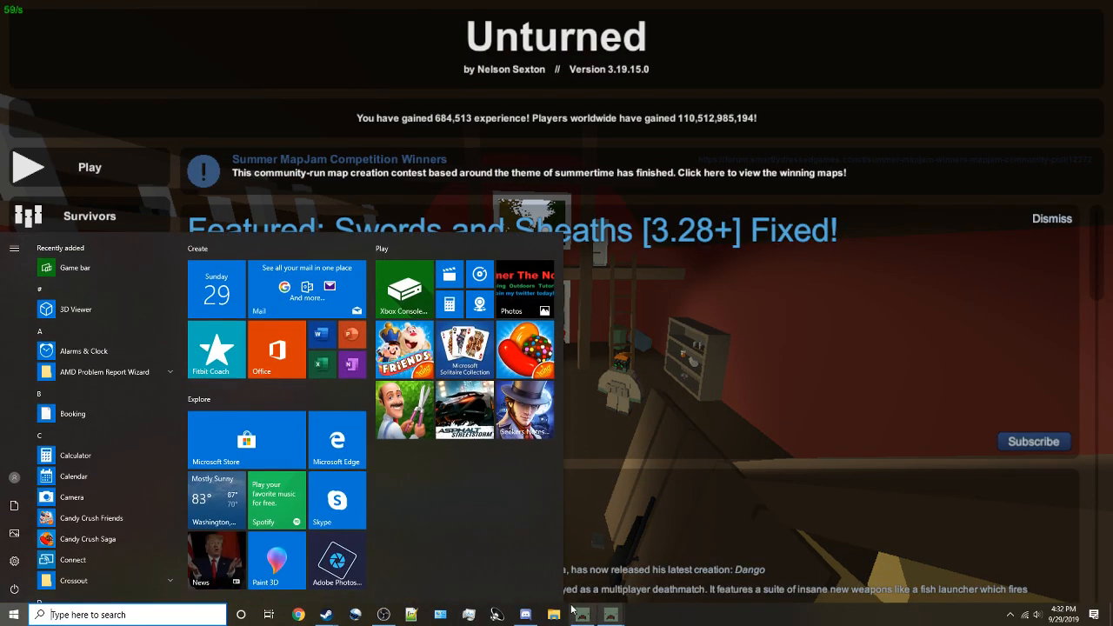